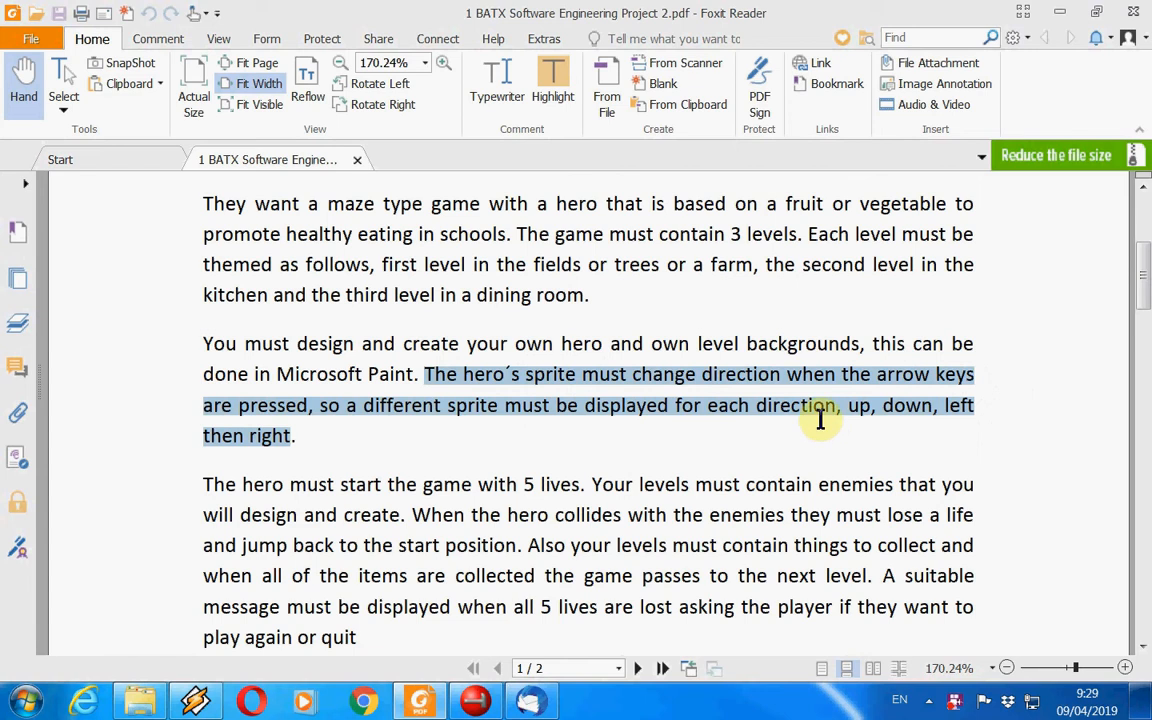
Select the brief's paragraph about the hero's 5 lives, enemies and collectable items for reading.
{"action": "scroll", "coordinate": [820, 420], "scroll_direction": "down", "scroll_amount": 2}
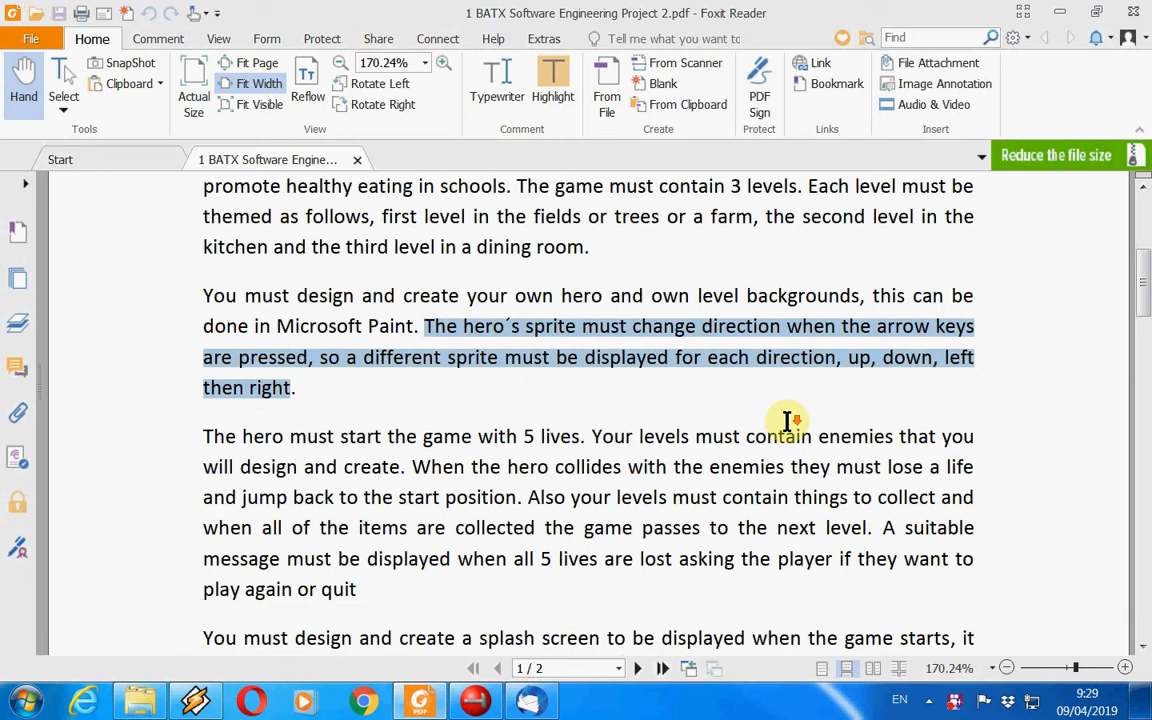
{"action": "left_click", "coordinate": [204, 389]}
{"action": "left_click_drag", "start_coordinate": [204, 389], "coordinate": [971, 537]}
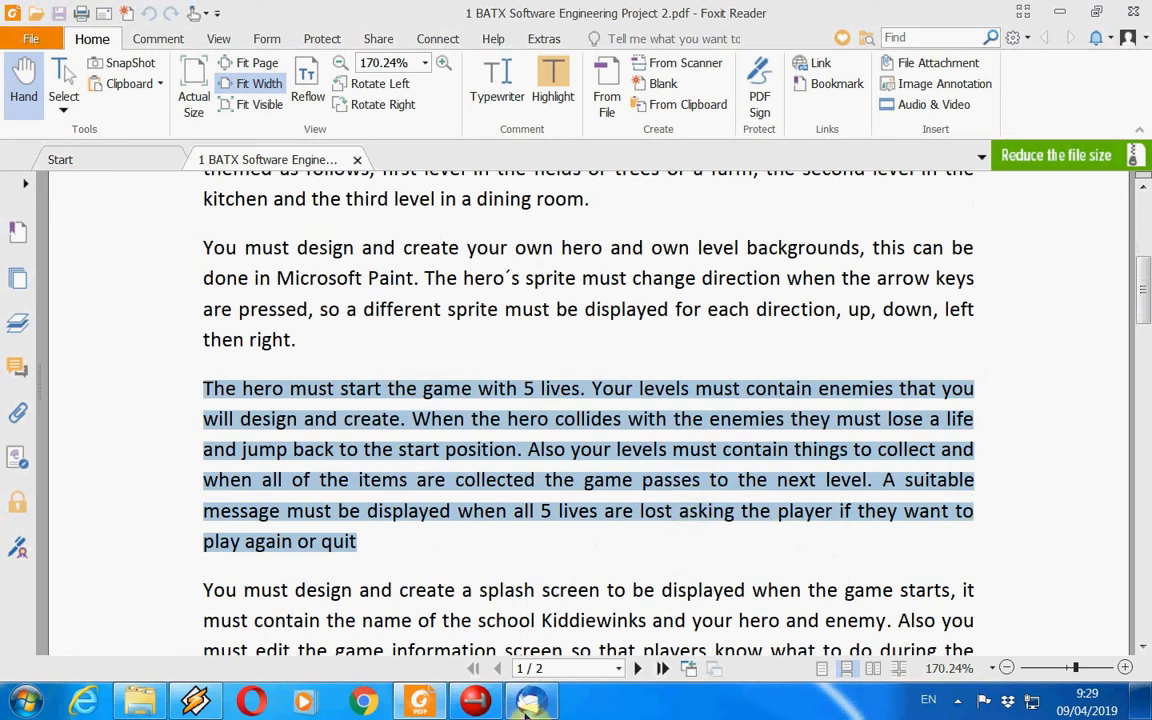
Switch to Game Maker, open the Hero object's properties maximized, and add a Create event.
{"action": "left_click", "coordinate": [478, 703]}
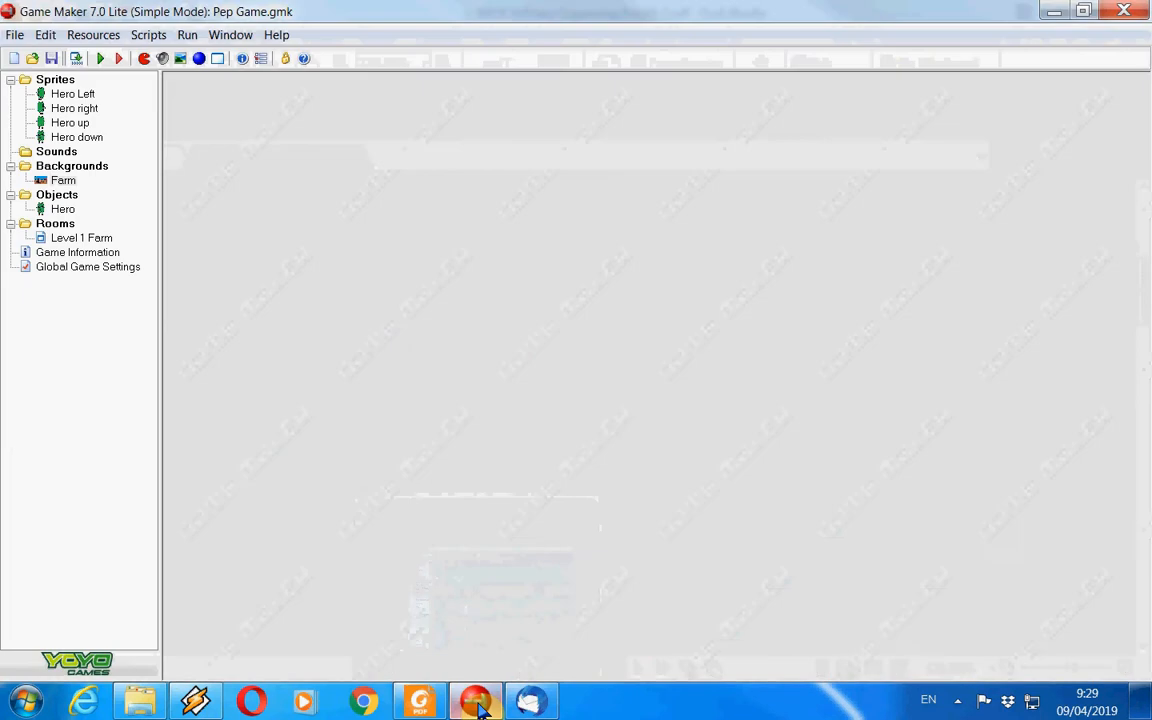
{"action": "double_click", "coordinate": [62, 210]}
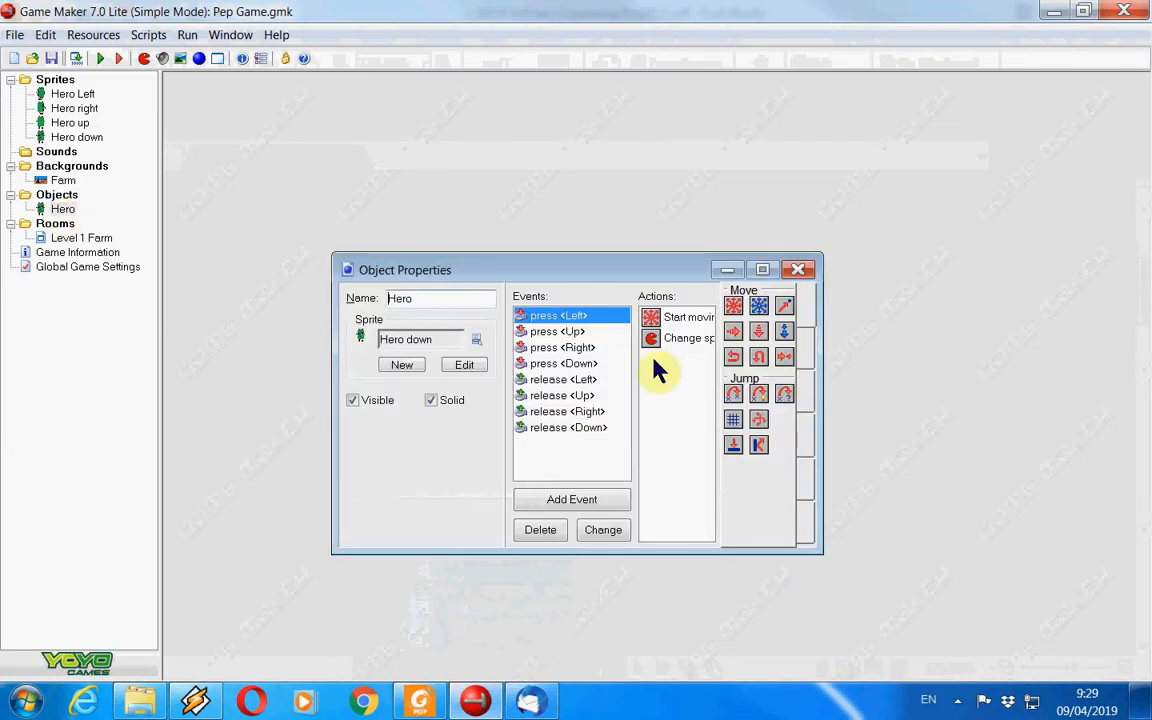
{"action": "left_click", "coordinate": [762, 270]}
{"action": "left_click", "coordinate": [386, 633]}
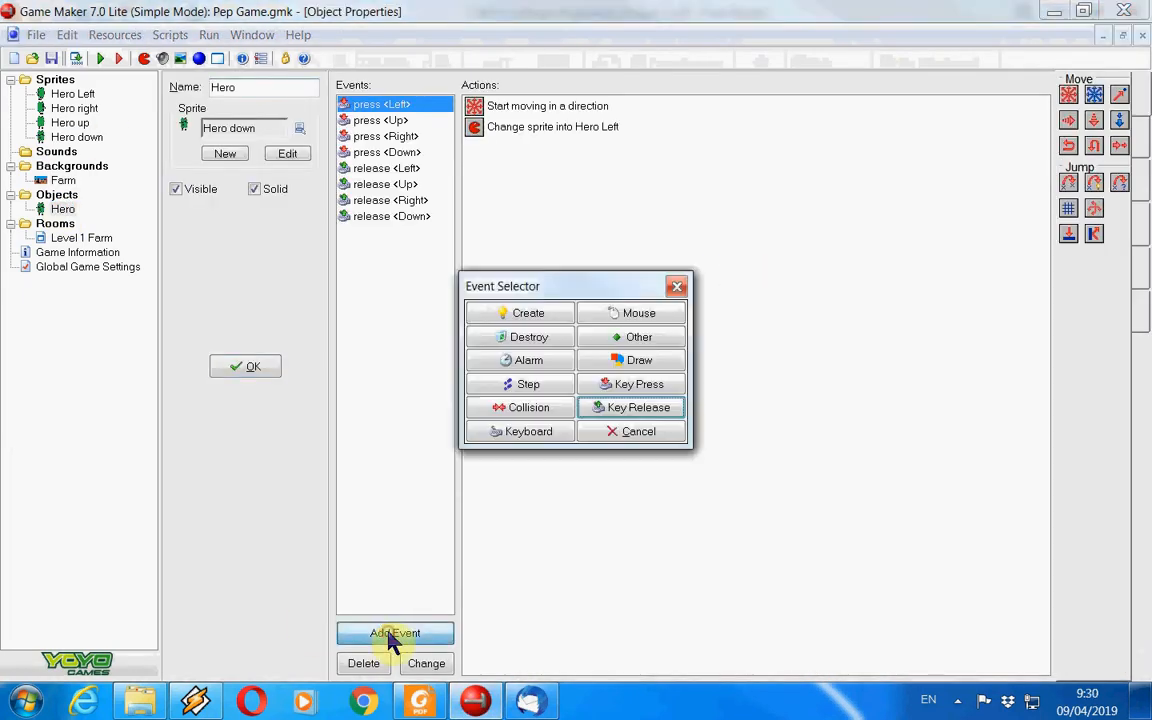
{"action": "left_click", "coordinate": [528, 313]}
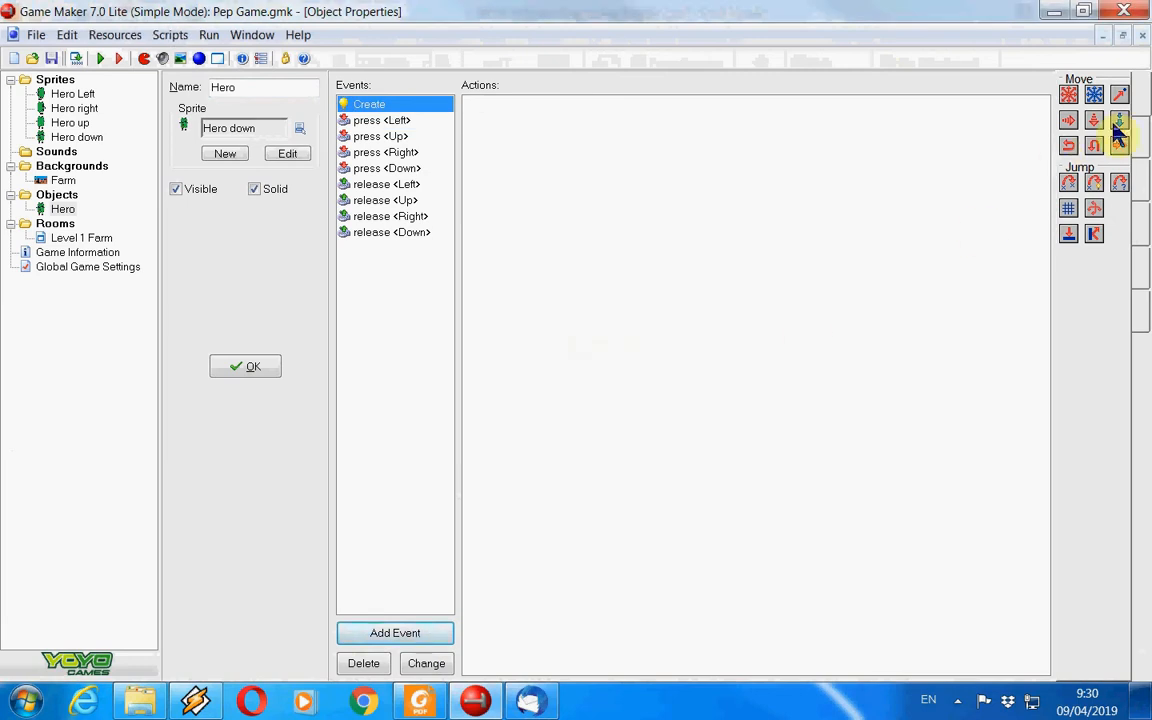
Add a Set Lives action to Hero's Create event with new lives set to 5.
{"action": "left_click", "coordinate": [1147, 144]}
{"action": "left_click", "coordinate": [1146, 212]}
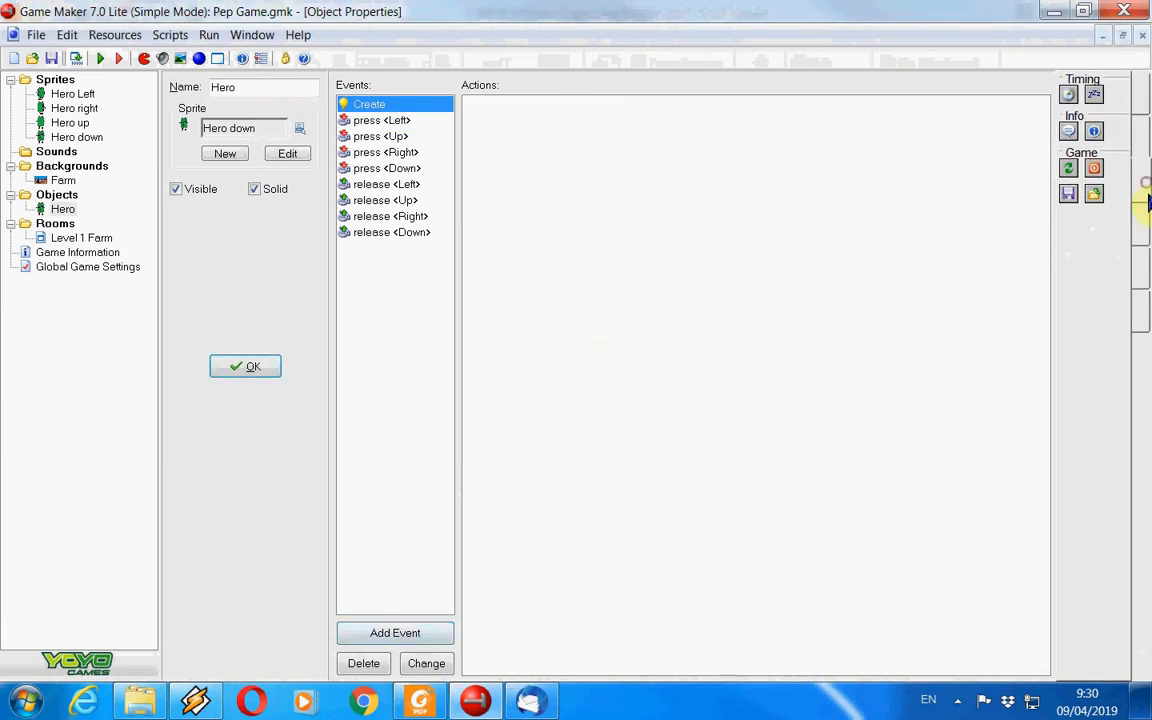
{"action": "left_click", "coordinate": [1146, 230]}
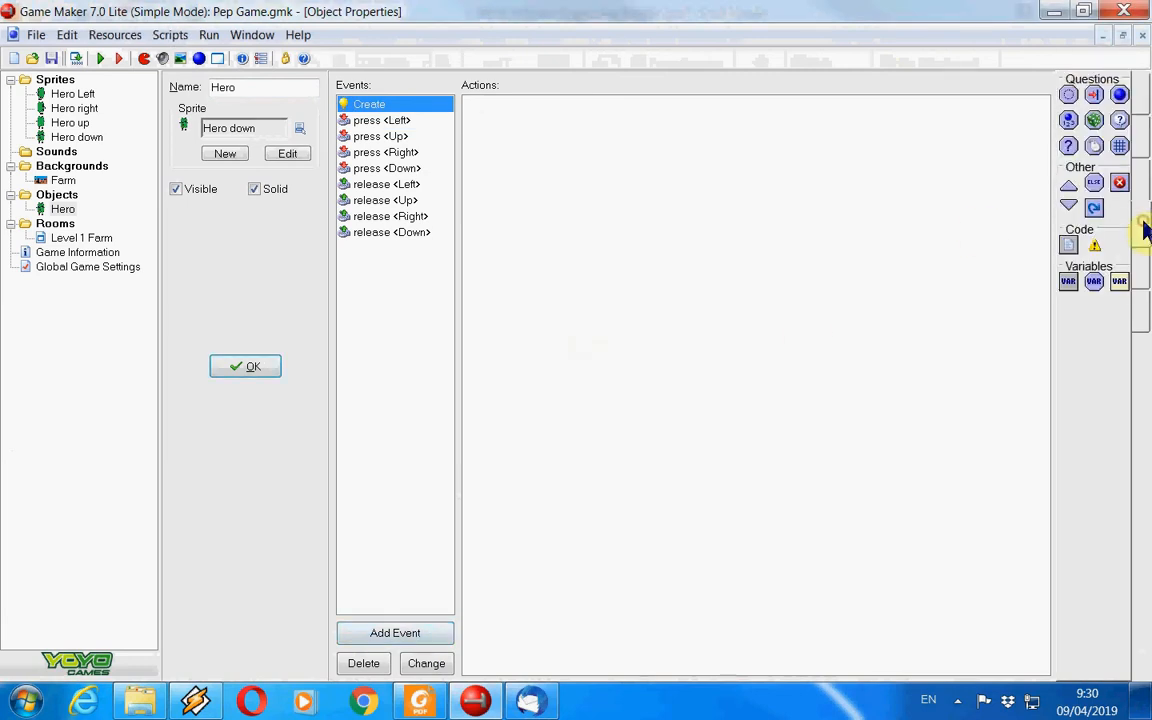
{"action": "left_click", "coordinate": [1142, 275]}
{"action": "left_click_drag", "start_coordinate": [1069, 157], "coordinate": [622, 192]}
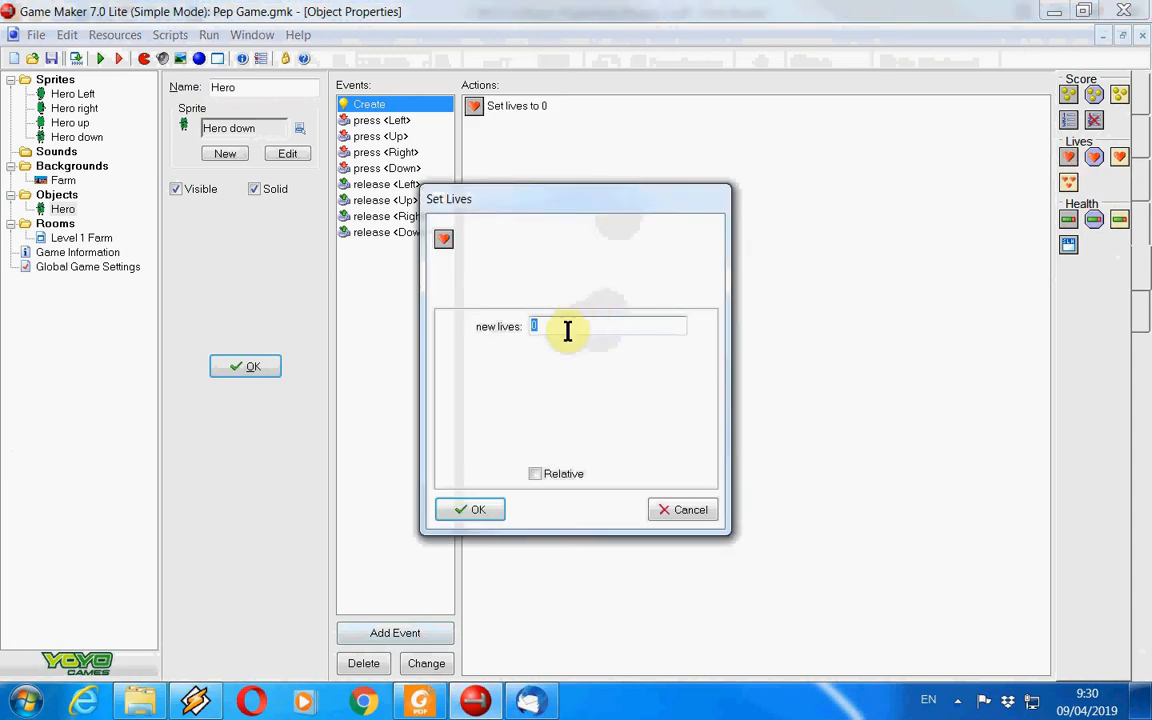
{"action": "type", "text": "5"}
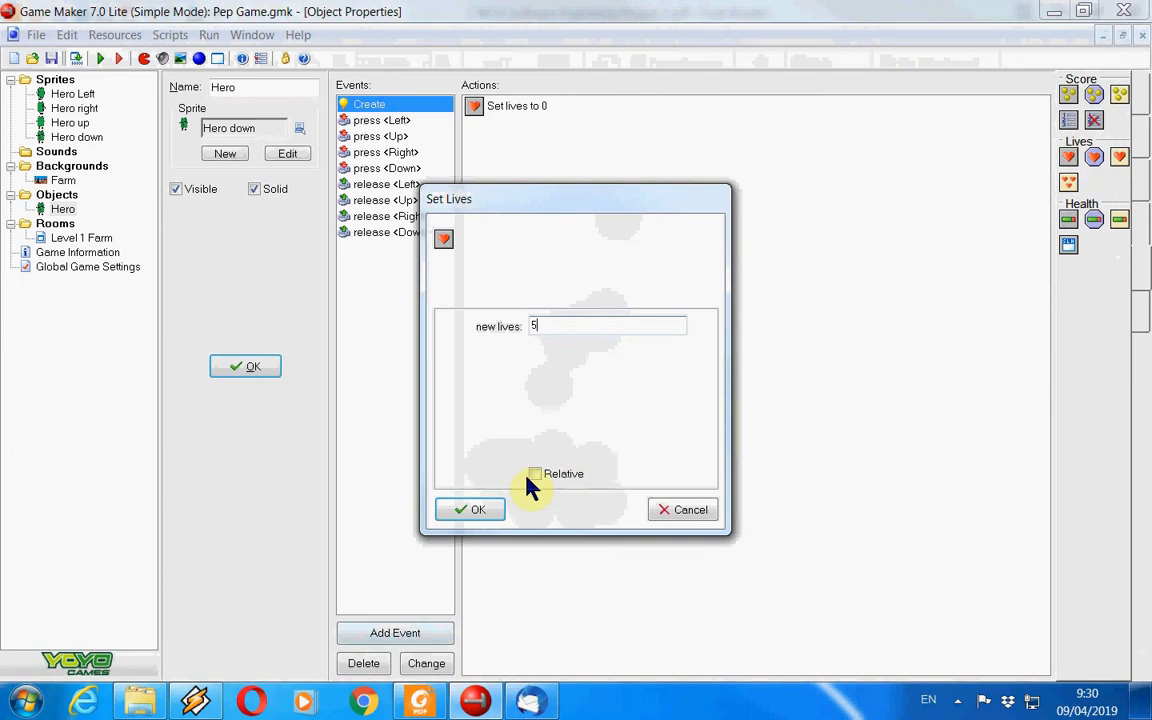
{"action": "left_click", "coordinate": [487, 514]}
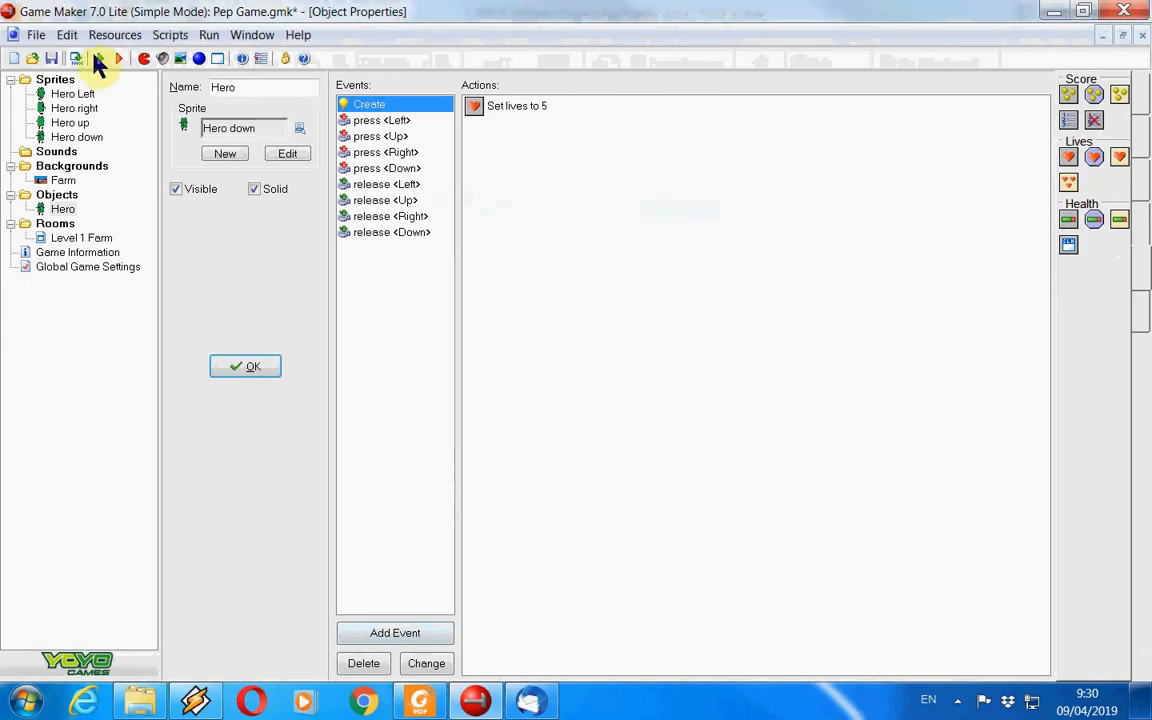
Create a sprite named Willy the Worm and load the "enemy level 1" image into it.
{"action": "left_click", "coordinate": [166, 38]}
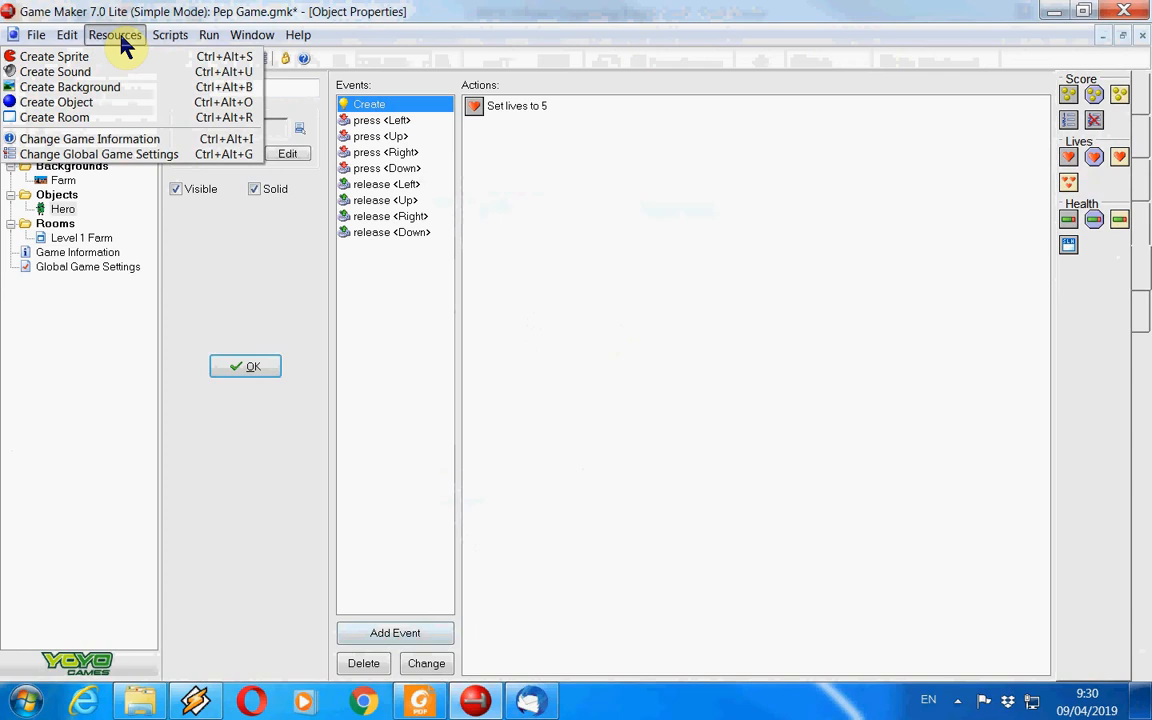
{"action": "left_click", "coordinate": [105, 57]}
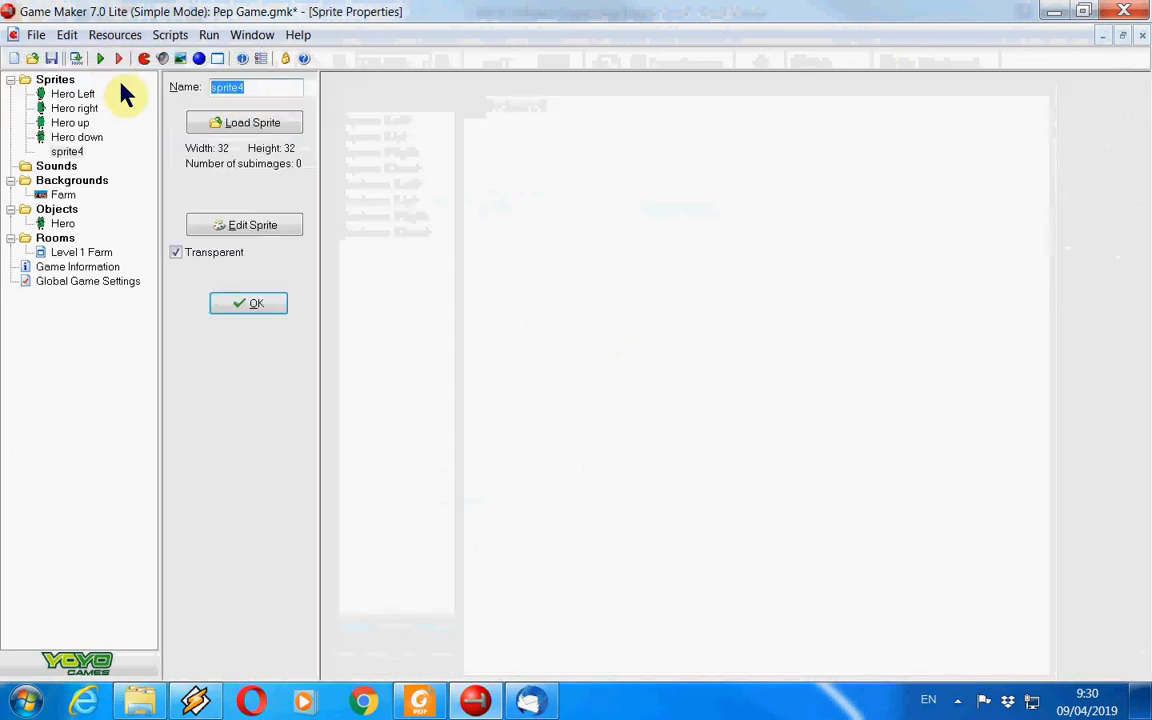
{"action": "type", "text": "W"}
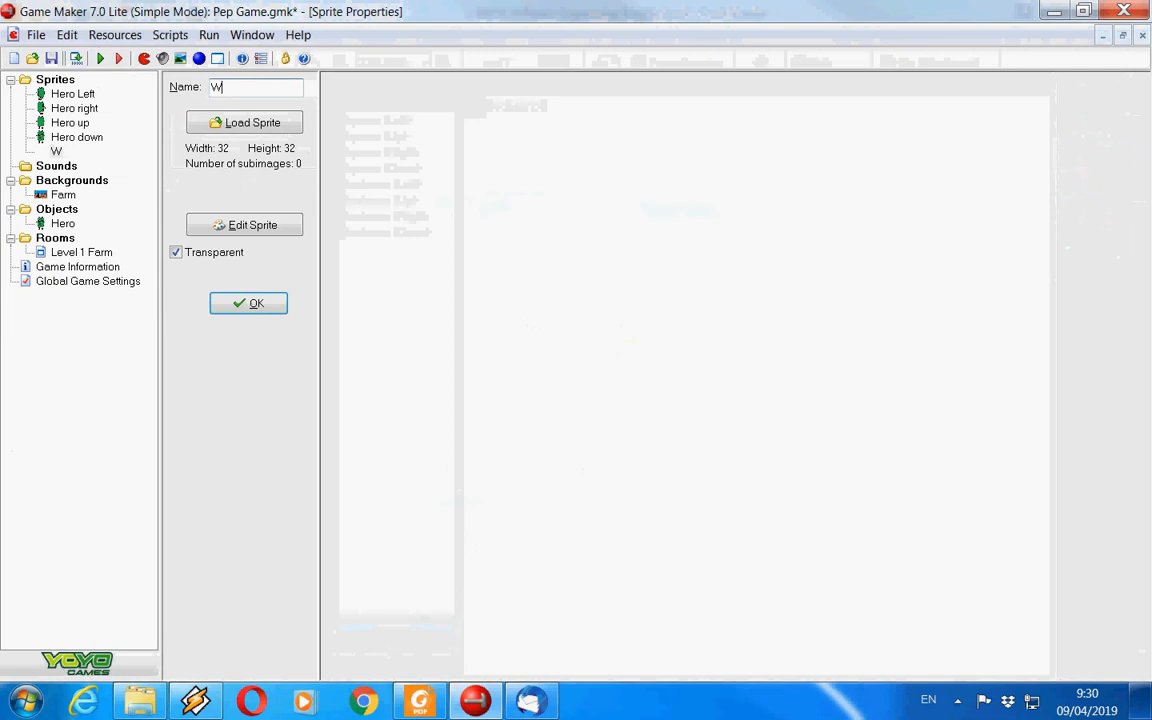
{"action": "type", "text": "illy the Worm"}
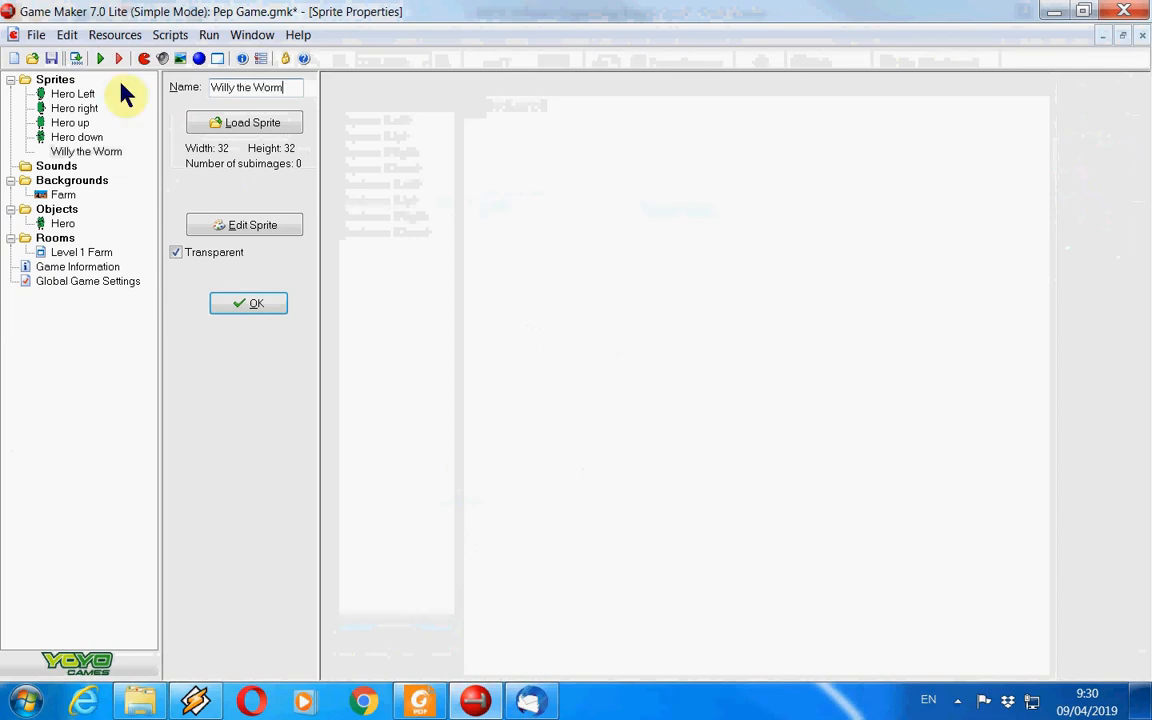
{"action": "left_click", "coordinate": [255, 131]}
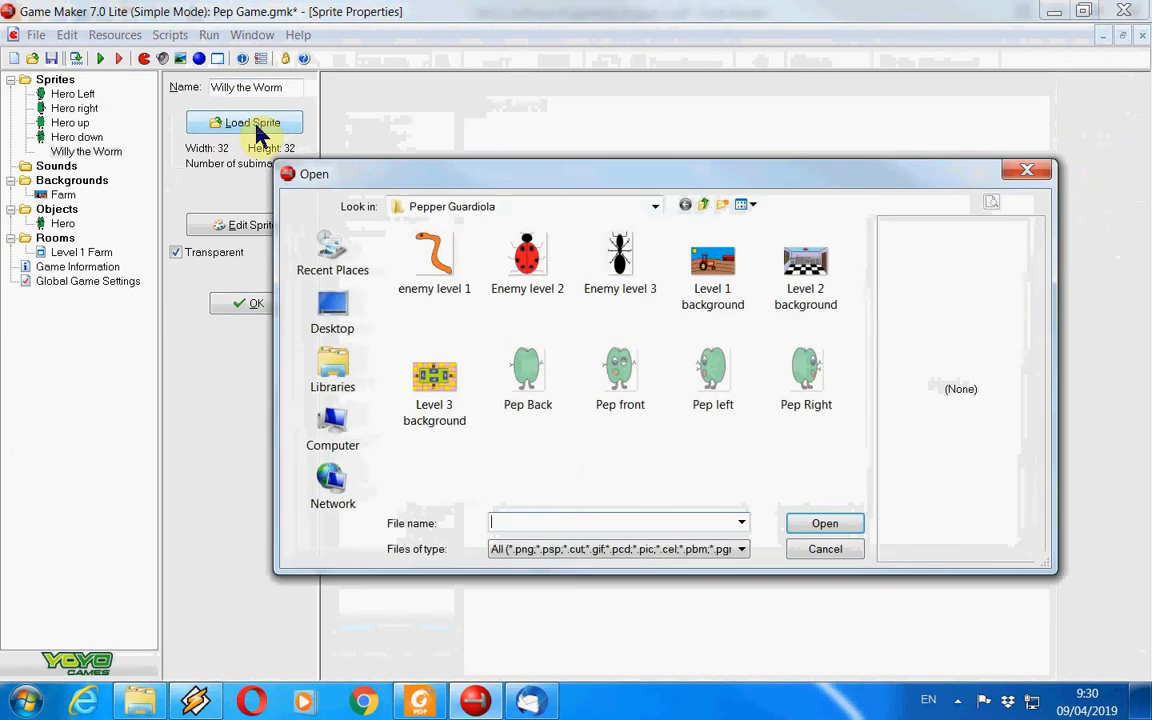
{"action": "left_click", "coordinate": [436, 260]}
{"action": "double_click", "coordinate": [441, 259]}
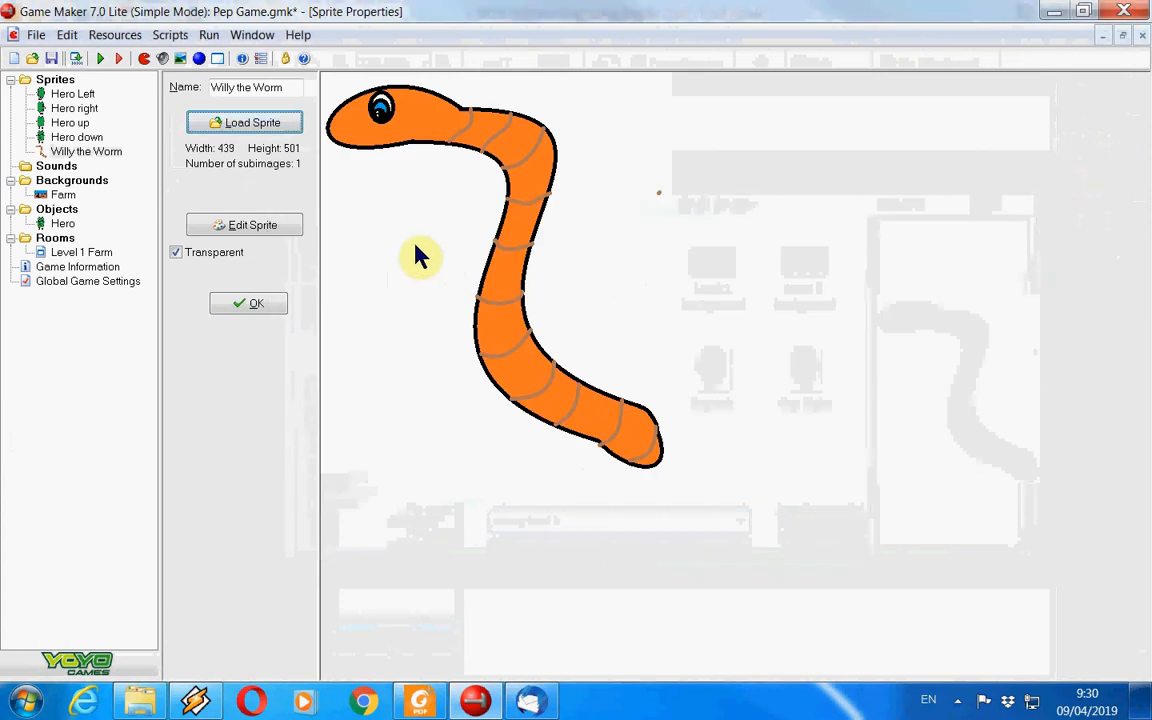
Stretch the Willy the Worm sprite to 10% with the aspect ratio kept, and save the sprite.
{"action": "left_click", "coordinate": [258, 230]}
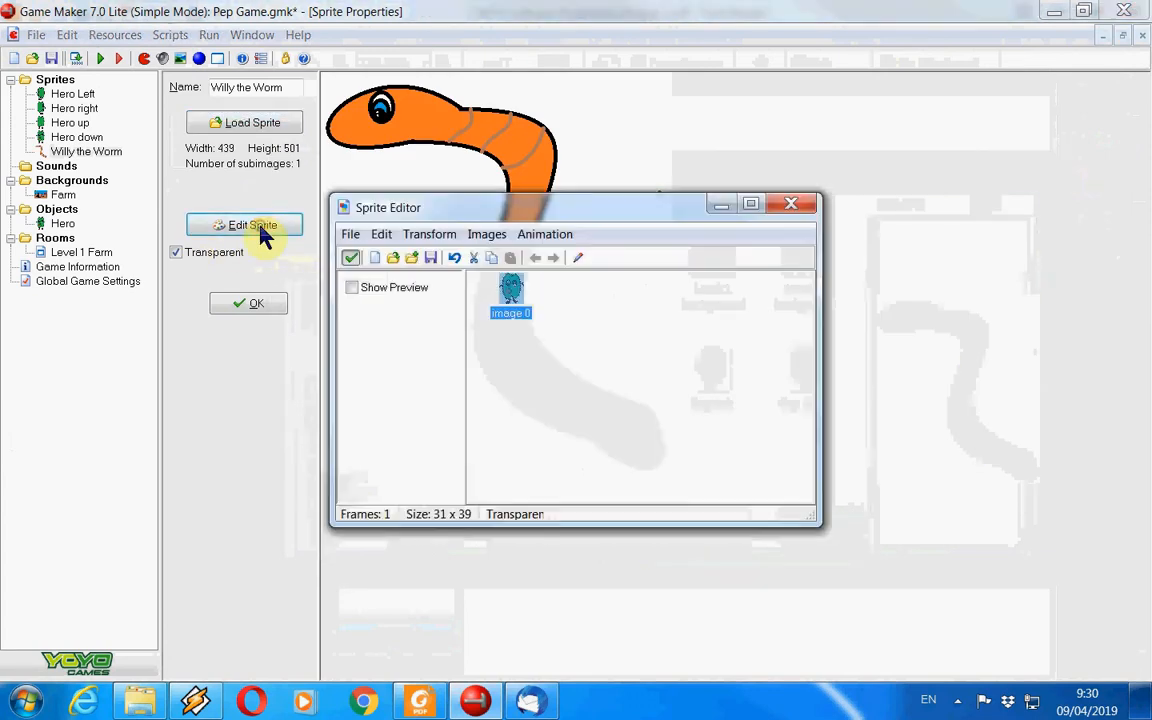
{"action": "left_click", "coordinate": [432, 235]}
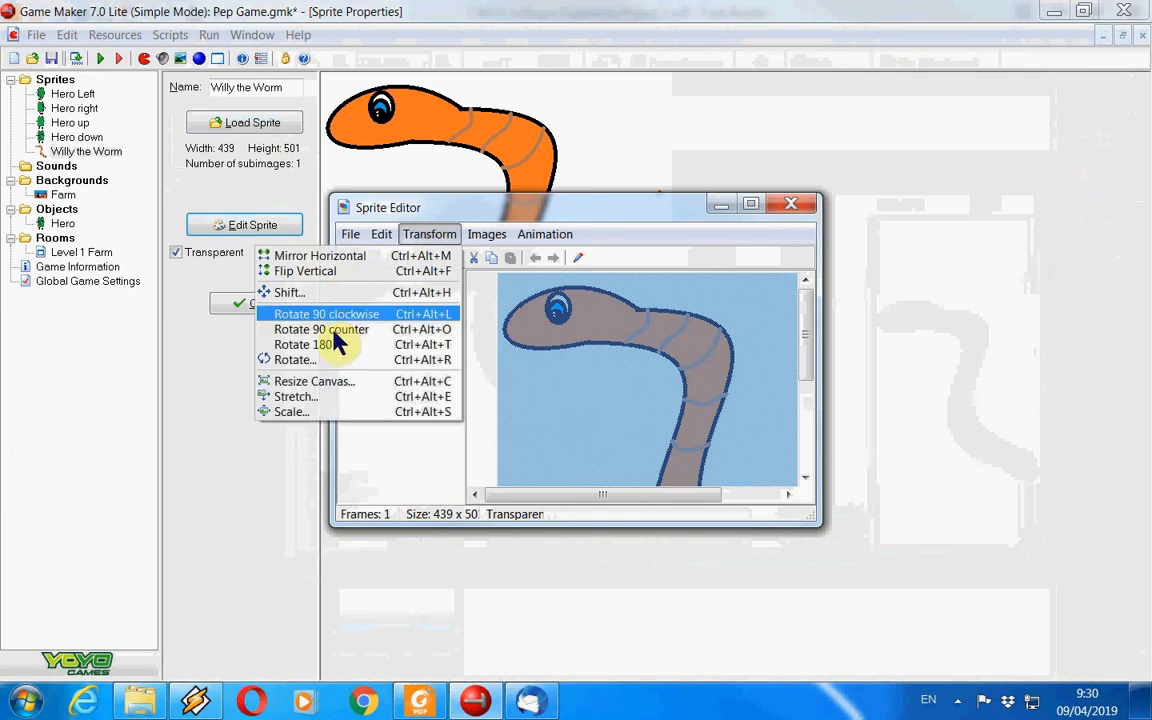
{"action": "left_click", "coordinate": [296, 397]}
{"action": "type", "text": "10"}
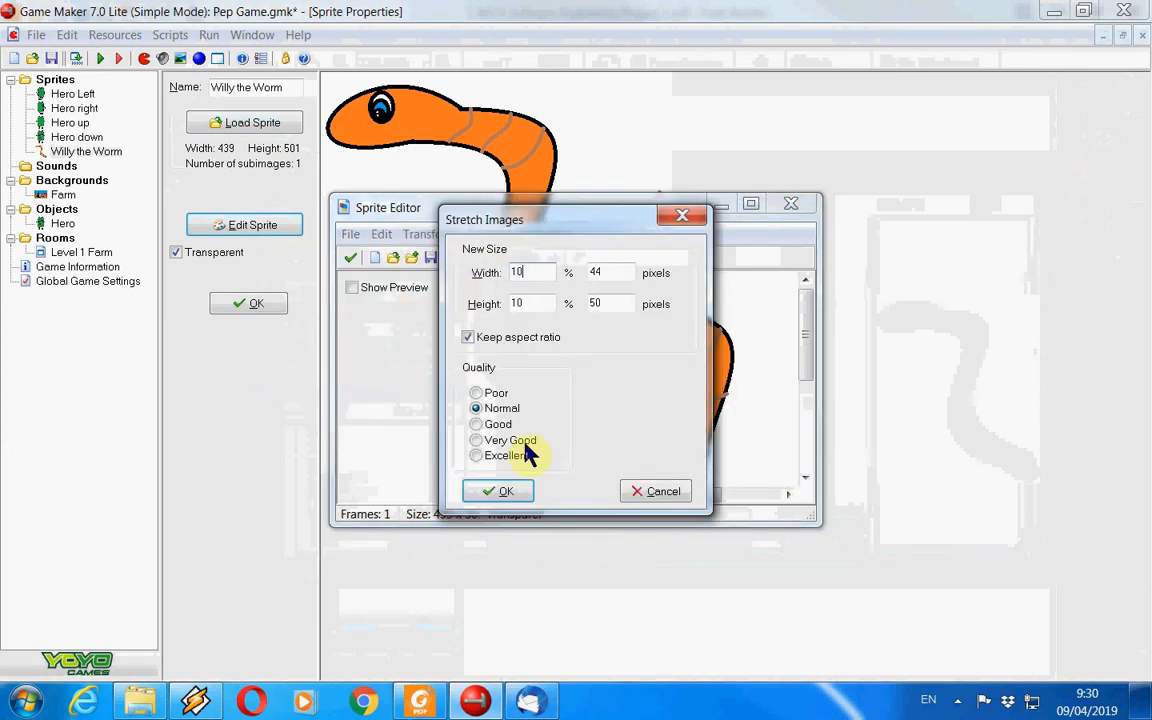
{"action": "left_click", "coordinate": [504, 493]}
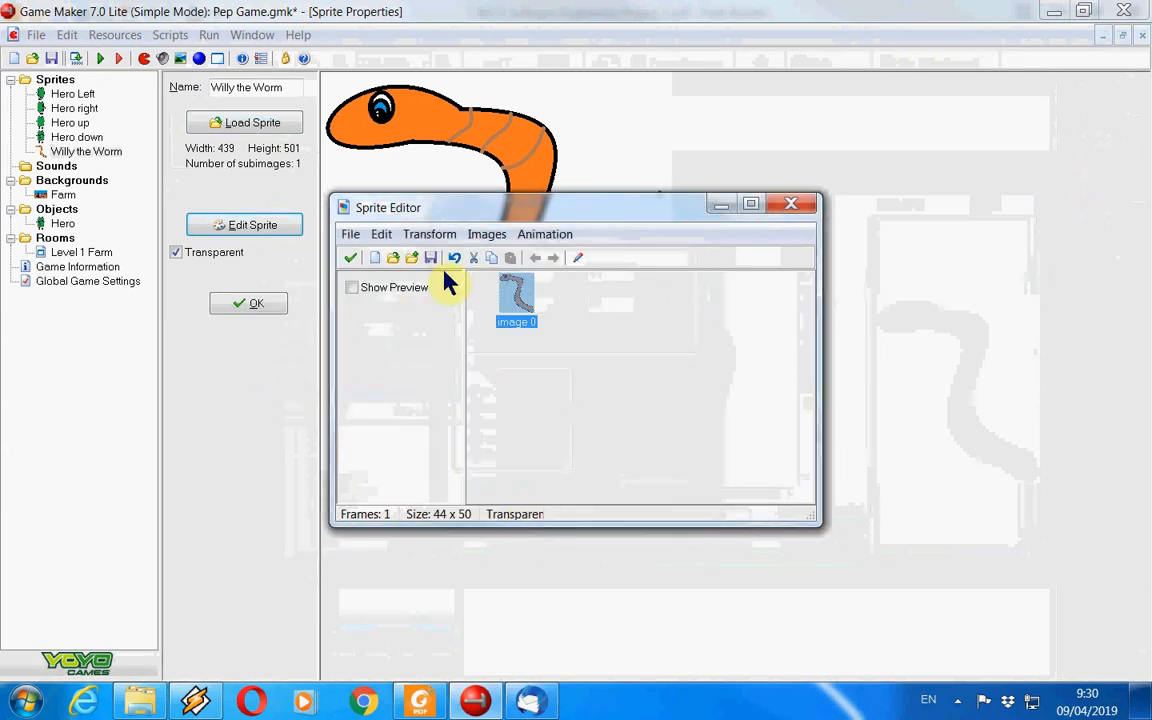
{"action": "left_click", "coordinate": [350, 258]}
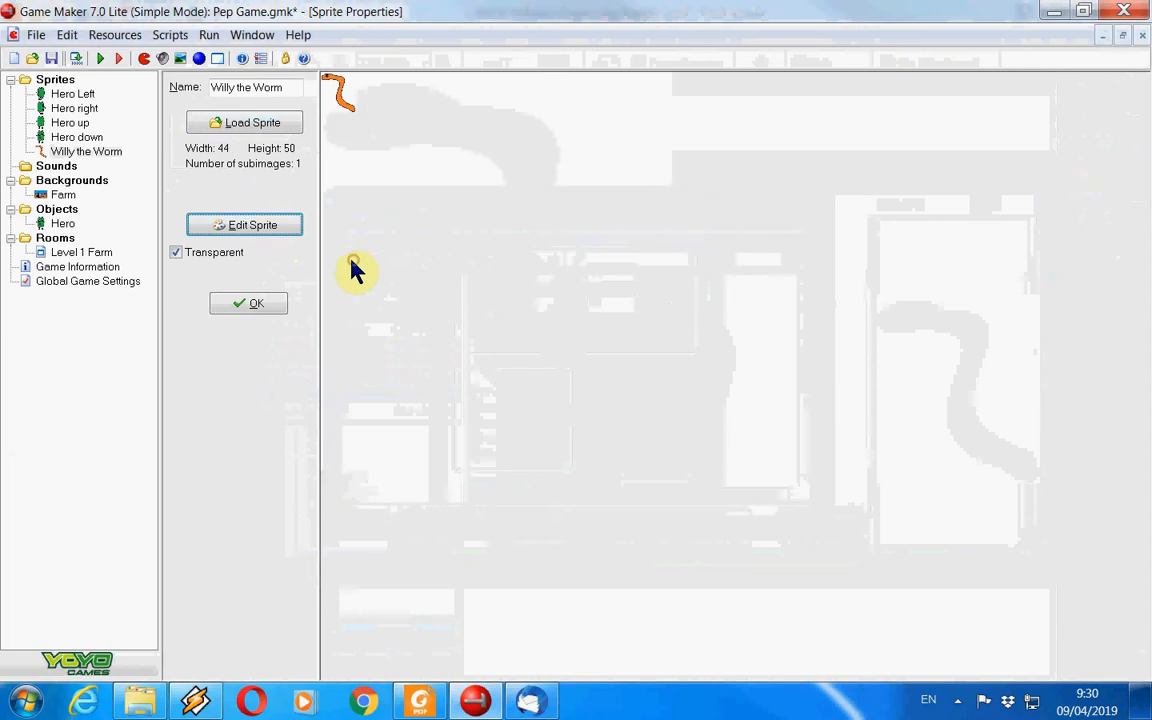
{"action": "left_click", "coordinate": [266, 305]}
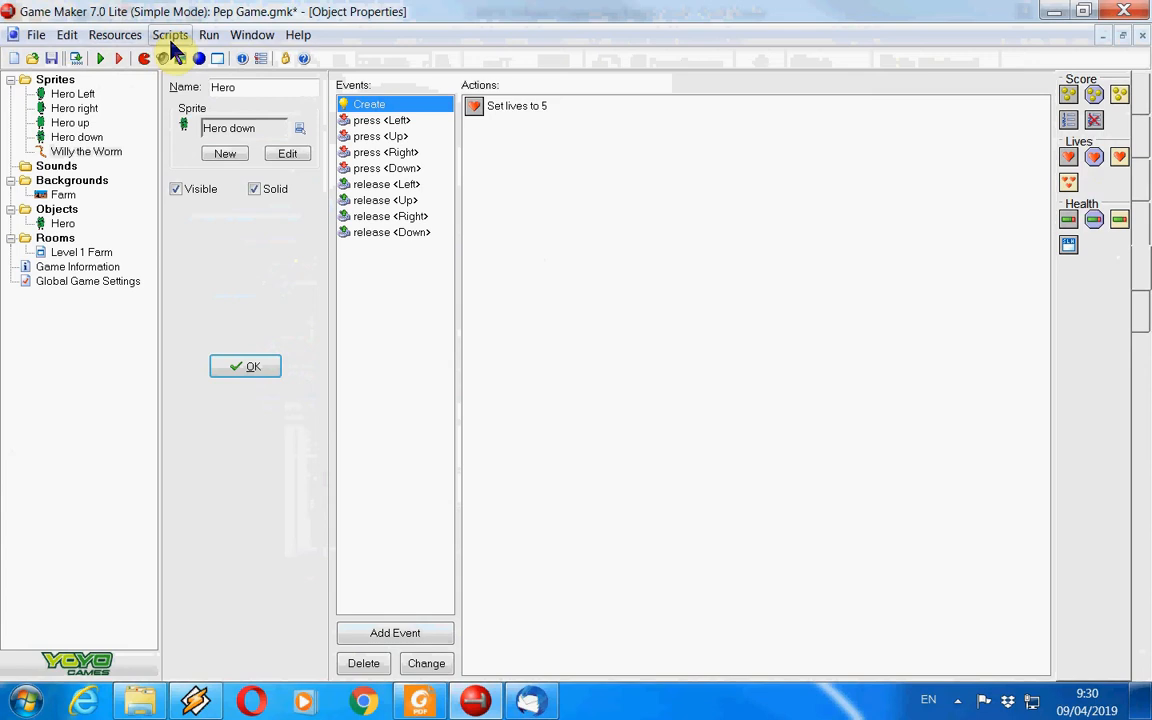
Create a new object and name it Will the Worm.
{"action": "left_click", "coordinate": [121, 40]}
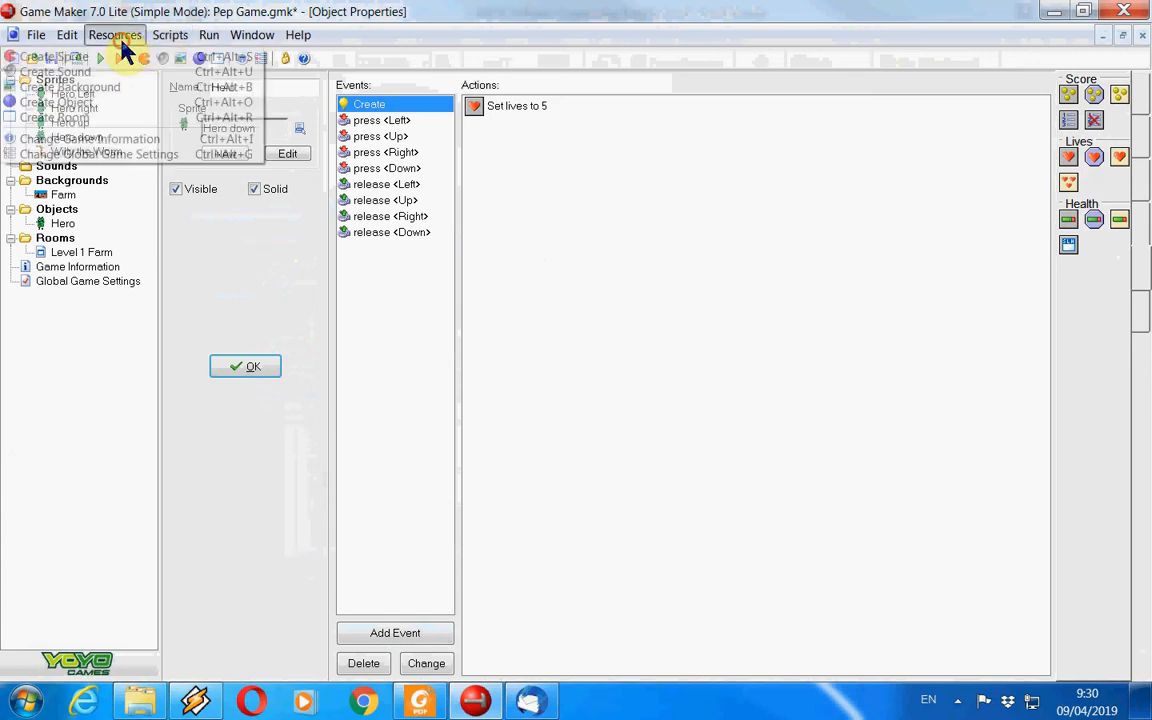
{"action": "left_click", "coordinate": [70, 102]}
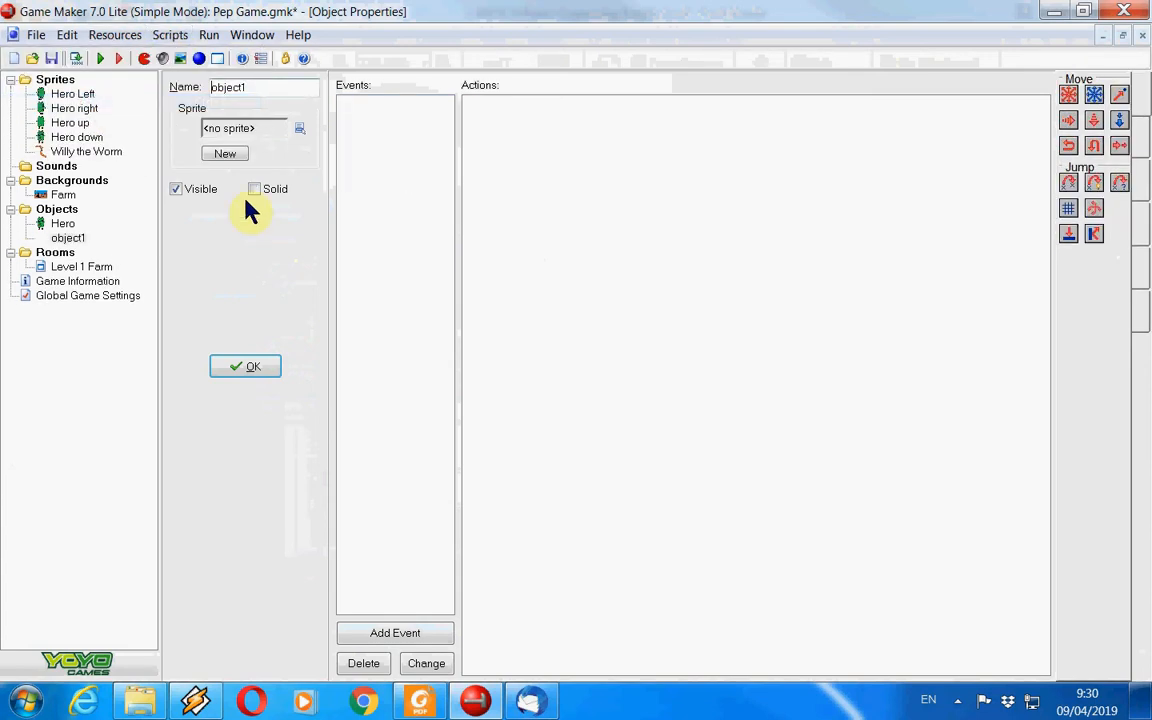
{"action": "double_click", "coordinate": [275, 88]}
{"action": "type", "text": "Will the Owrm"}
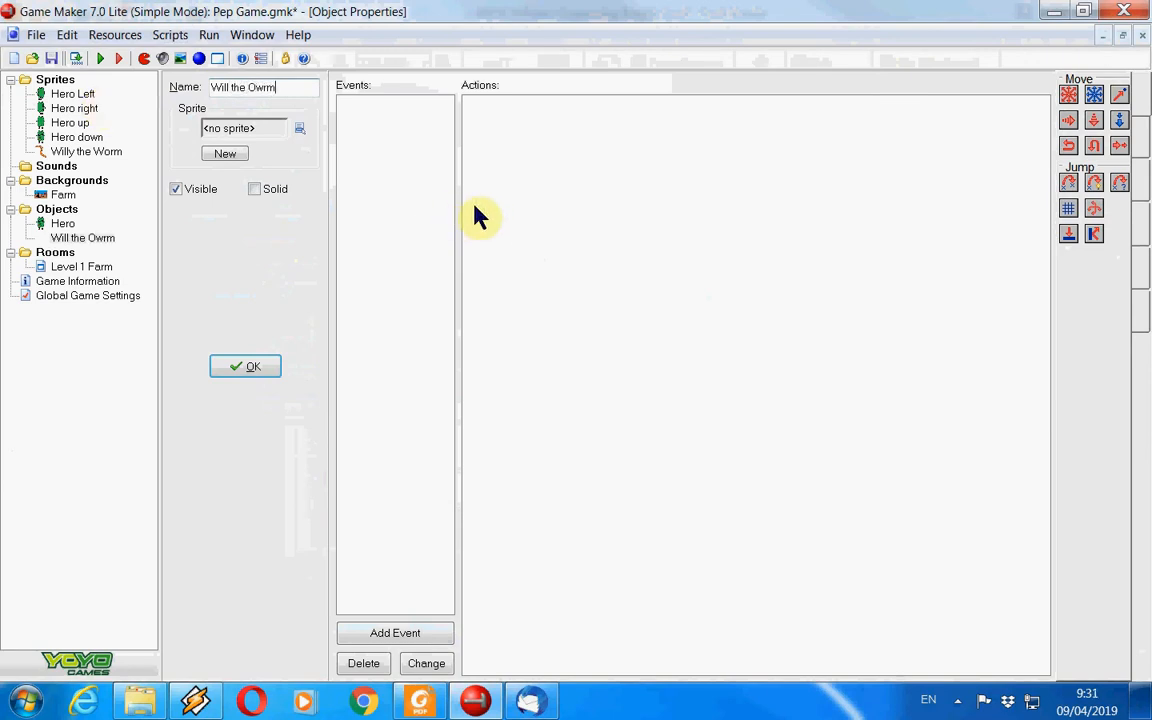
{"action": "key", "text": "BackSpace"}
{"action": "key", "text": "BackSpace"}
{"action": "key", "text": "BackSpace"}
{"action": "key", "text": "BackSpace"}
{"action": "type", "text": "Worm"}
Assign the Willy the Worm sprite to the new worm object, make it solid, and accept its properties.
{"action": "left_click", "coordinate": [301, 129]}
{"action": "left_click", "coordinate": [372, 218]}
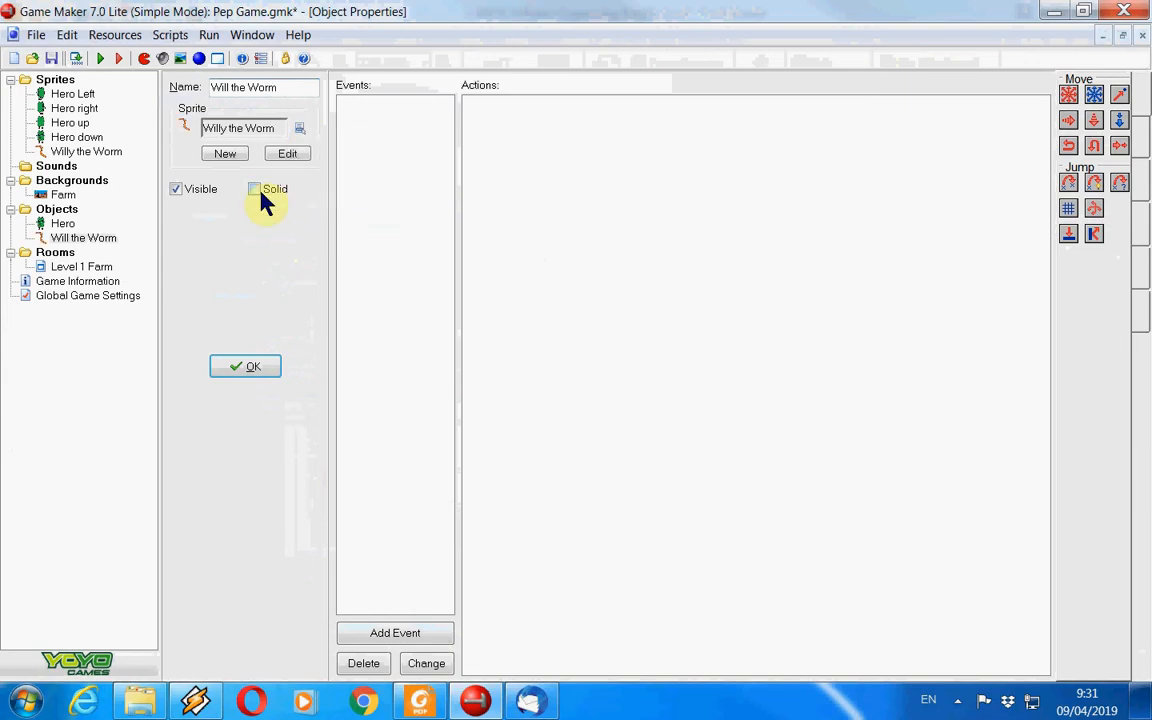
{"action": "left_click", "coordinate": [264, 197]}
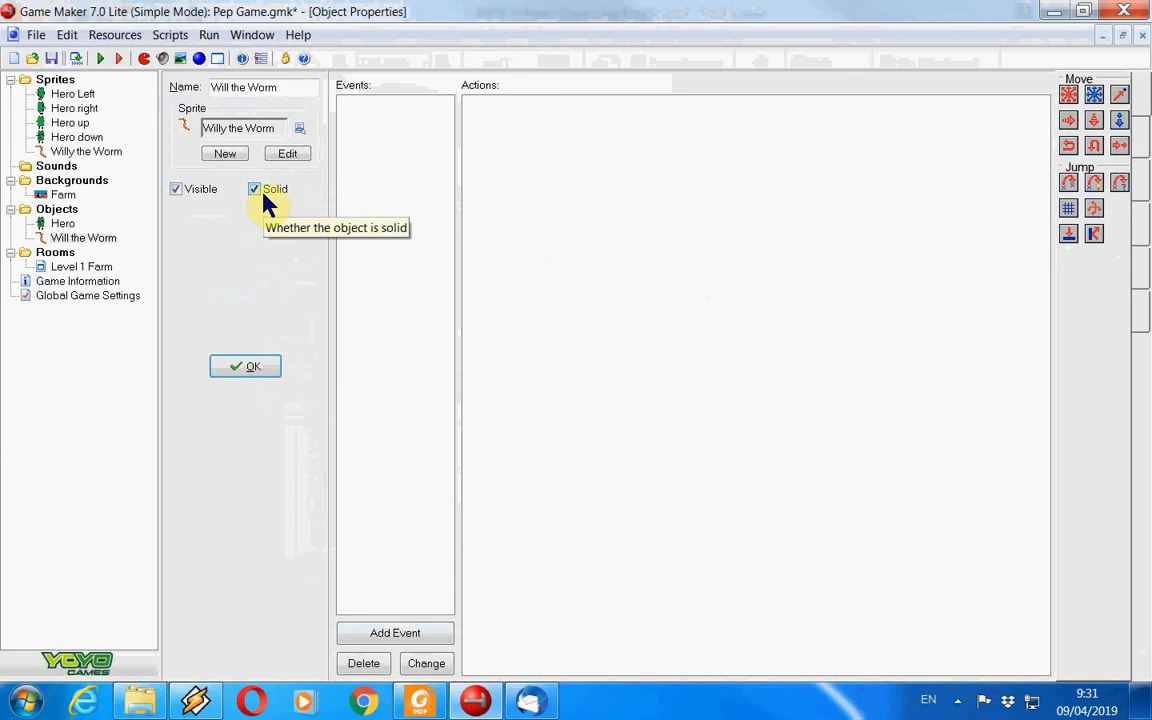
{"action": "left_click", "coordinate": [248, 370]}
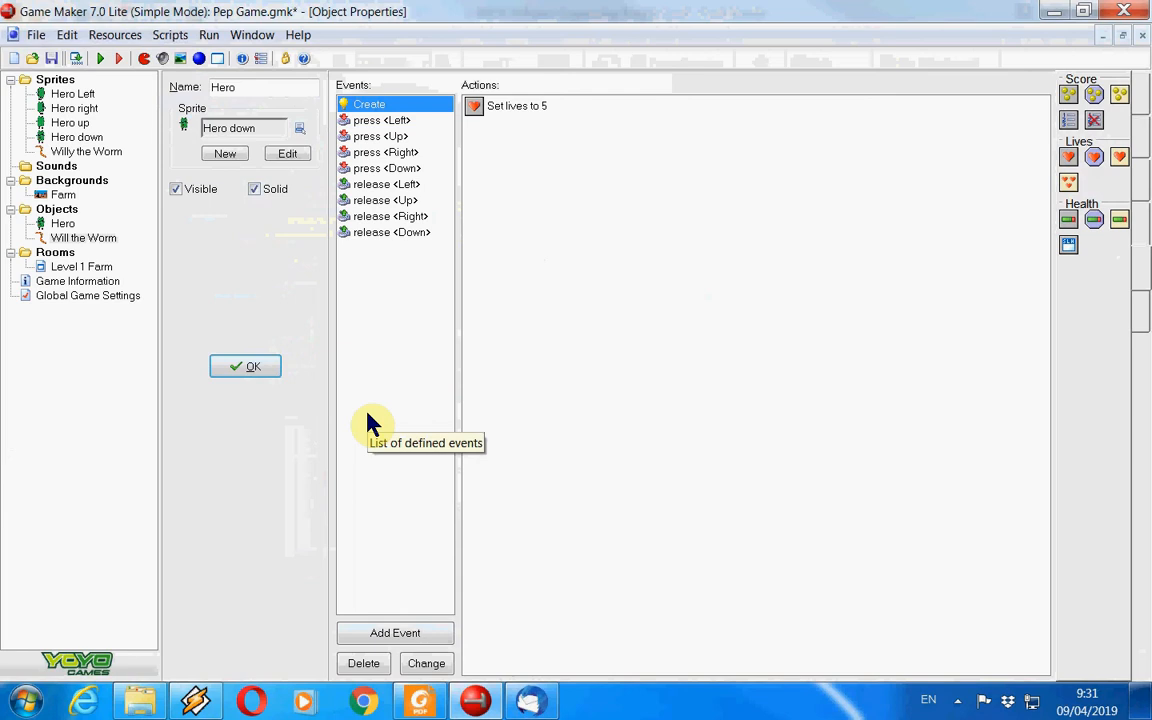
Add a collision event with Will the Worm to the Hero object.
{"action": "left_click", "coordinate": [408, 636]}
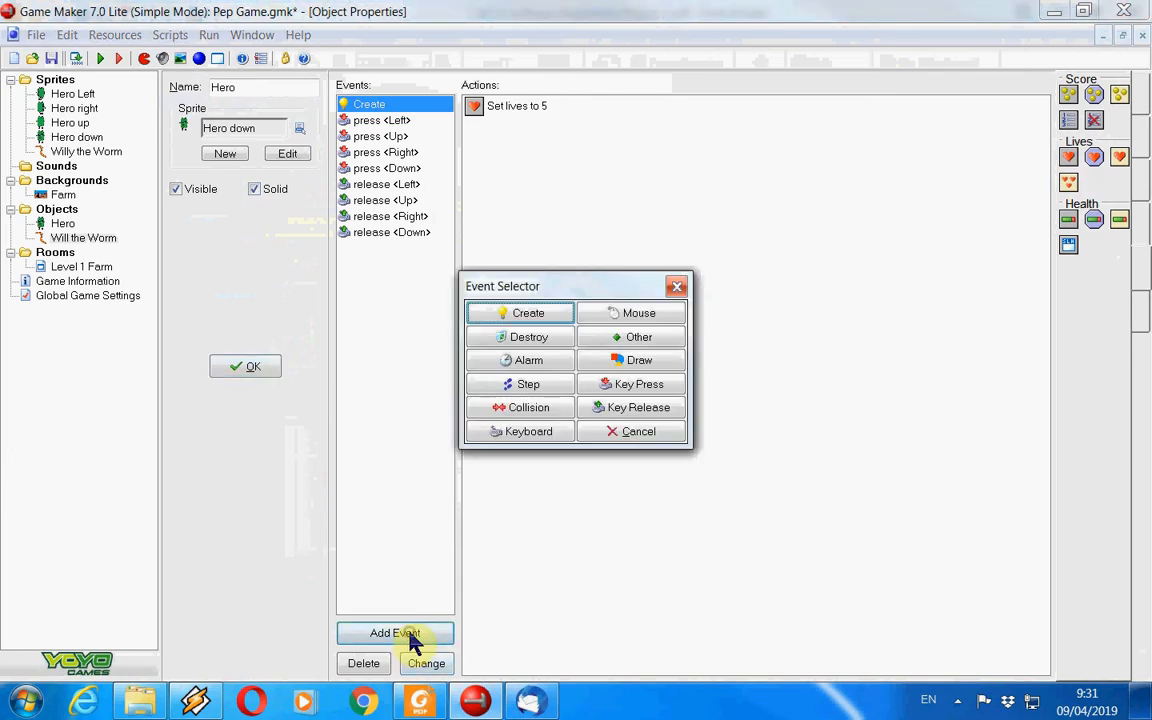
{"action": "left_click", "coordinate": [506, 414]}
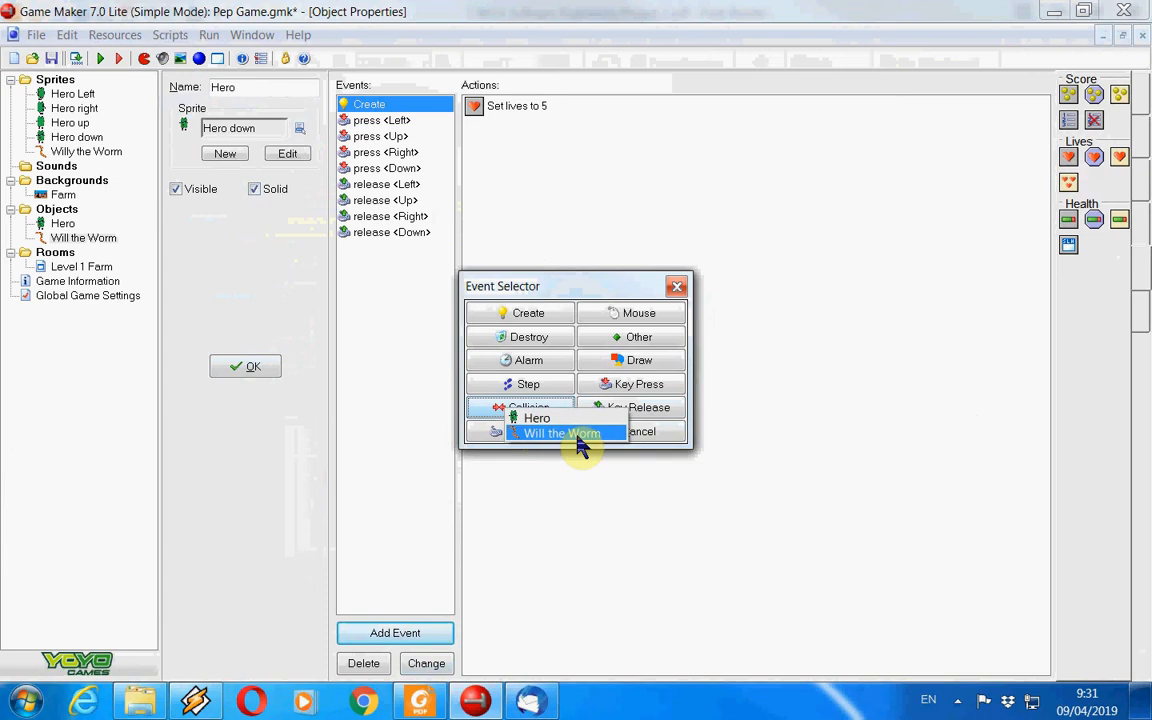
{"action": "left_click", "coordinate": [562, 433]}
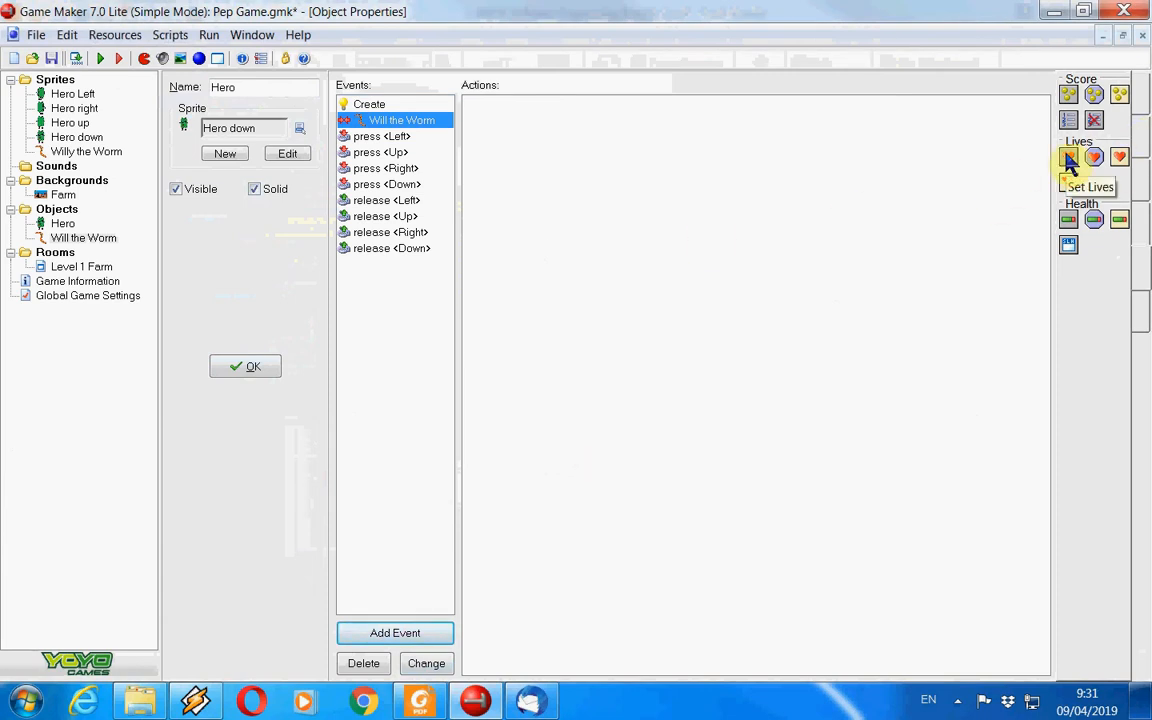
Add a Set Lives action of -1, relative, to Hero's collision event with Will the Worm.
{"action": "left_click_drag", "start_coordinate": [1069, 160], "coordinate": [785, 320]}
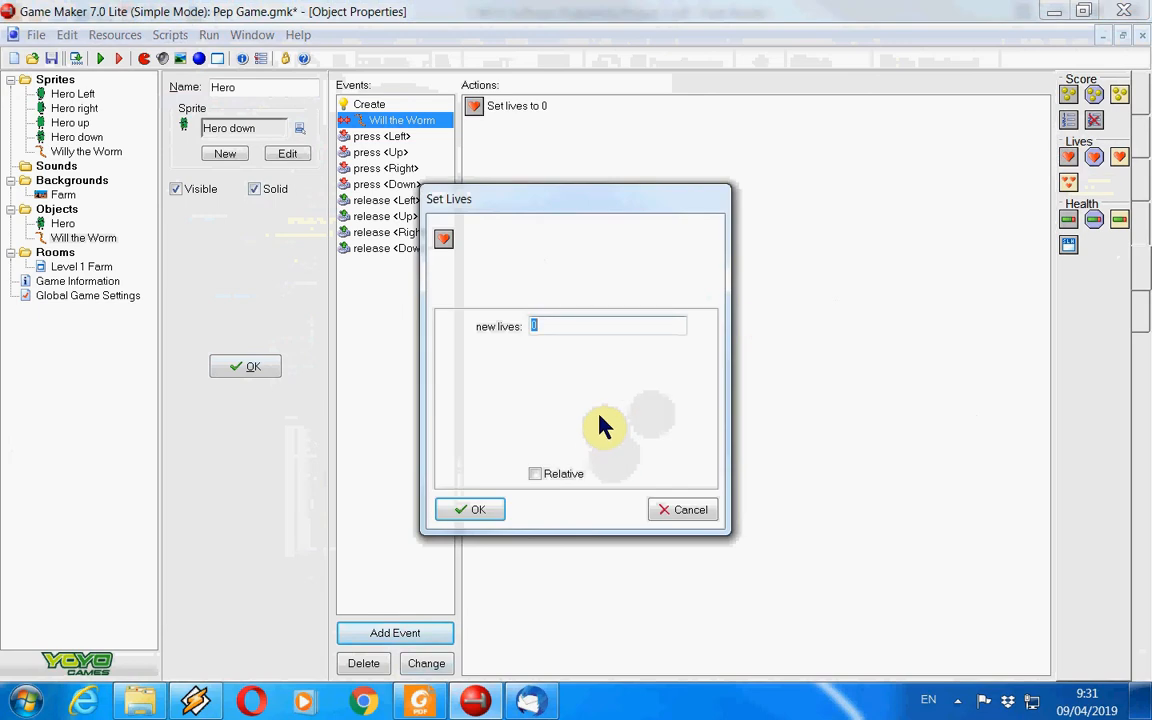
{"action": "key", "text": "BackSpace"}
{"action": "type", "text": "-1"}
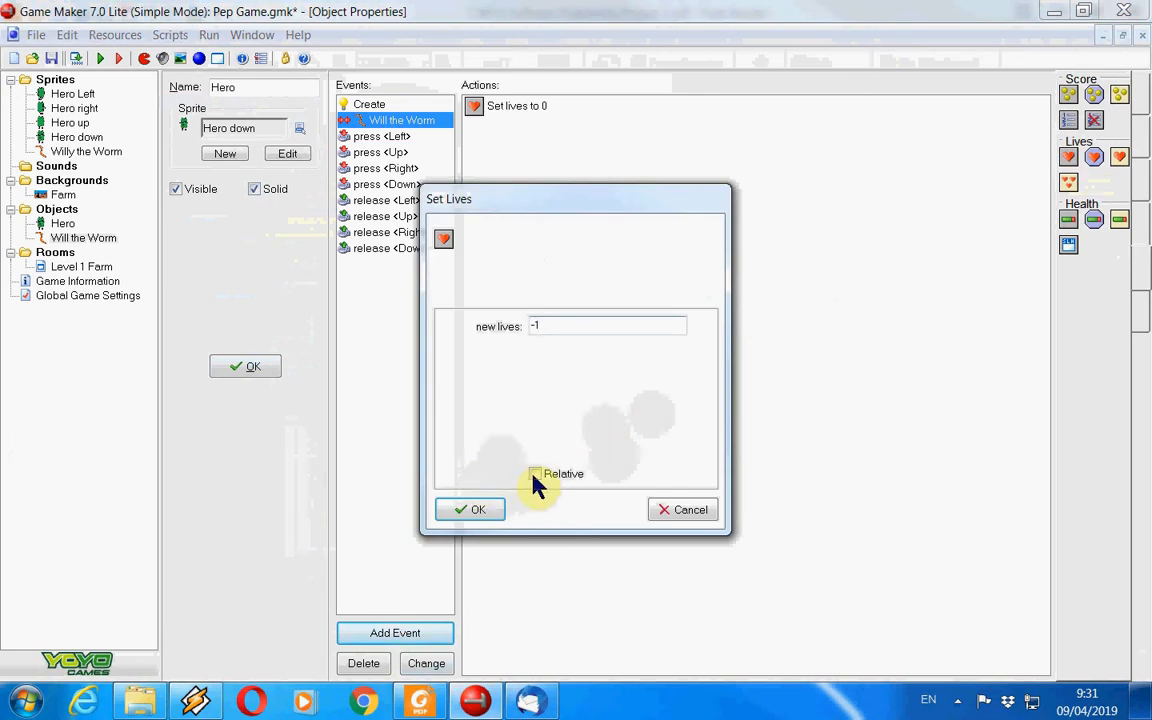
{"action": "left_click", "coordinate": [534, 474]}
{"action": "left_click", "coordinate": [478, 510]}
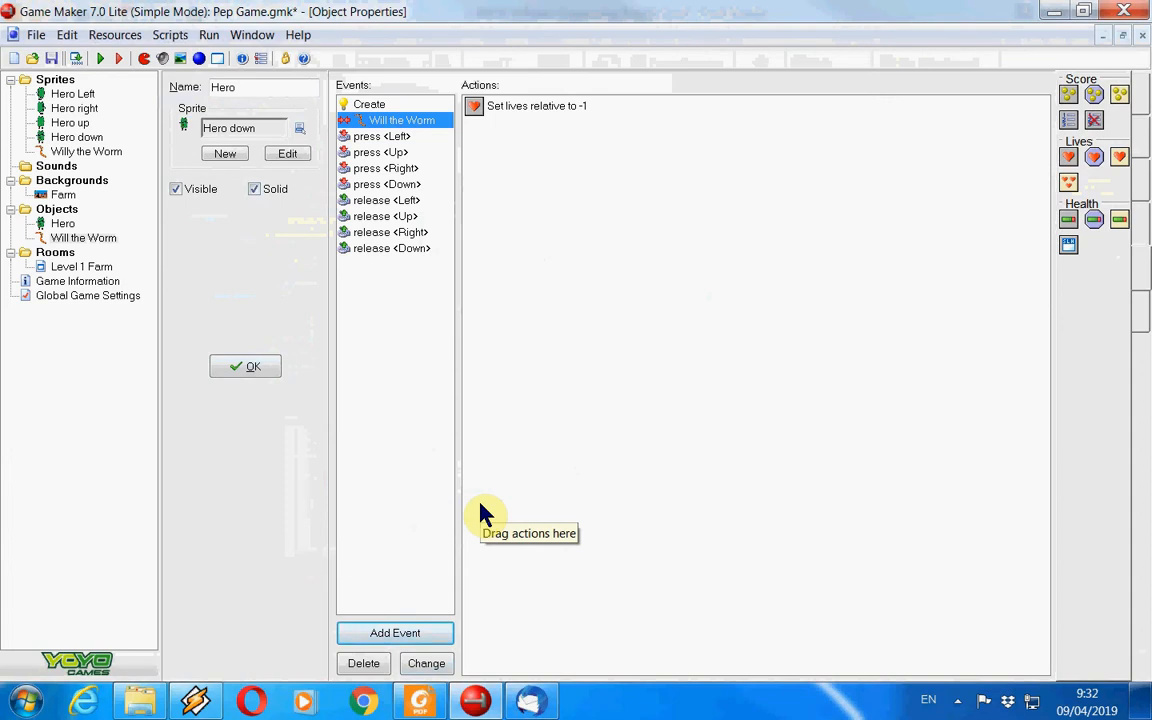
Add a No More Lives event to the Hero object.
{"action": "left_click", "coordinate": [425, 647]}
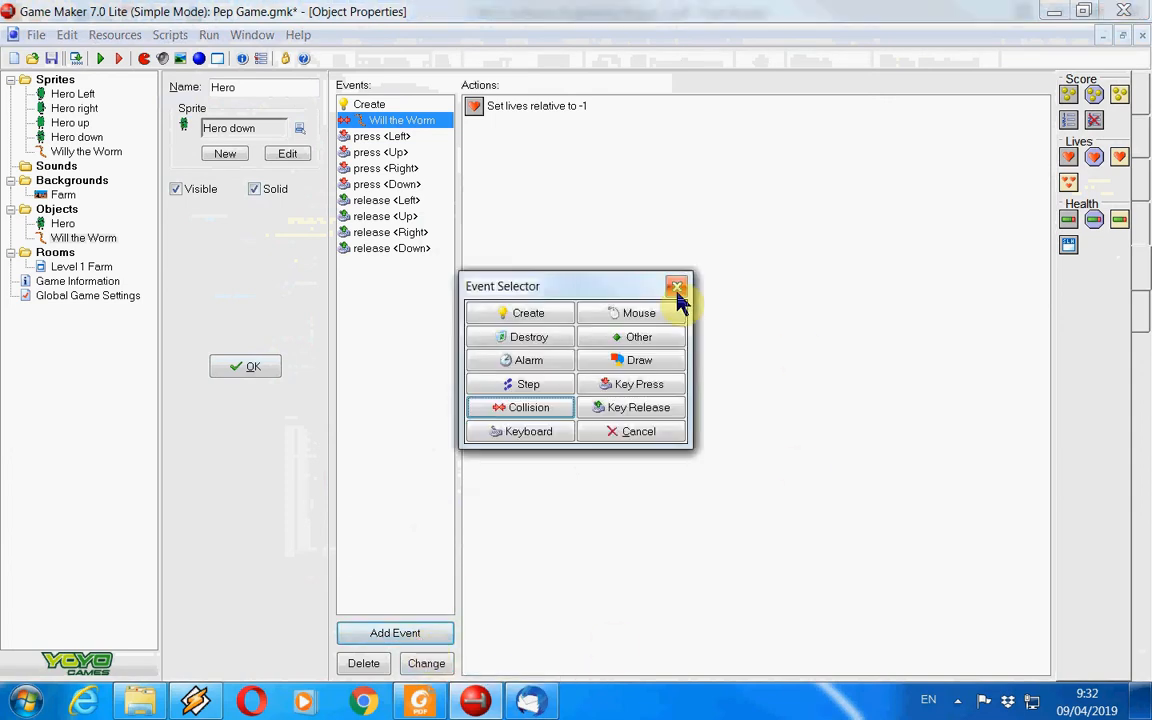
{"action": "left_click", "coordinate": [665, 341]}
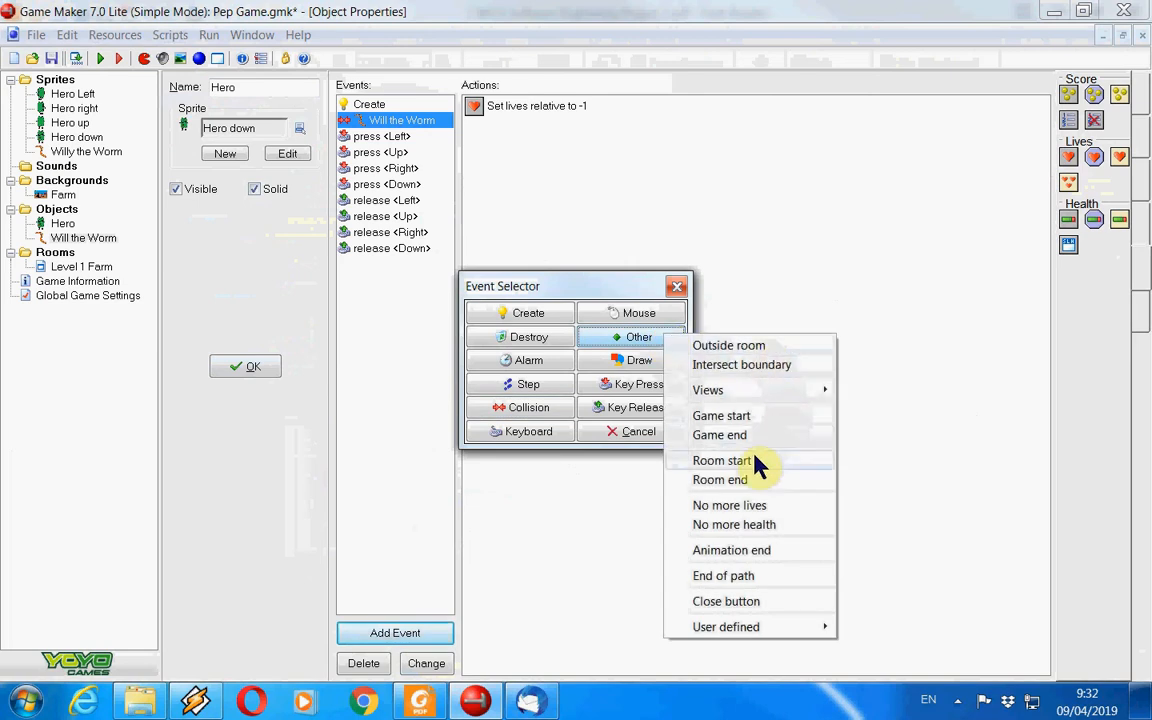
{"action": "left_click", "coordinate": [690, 505]}
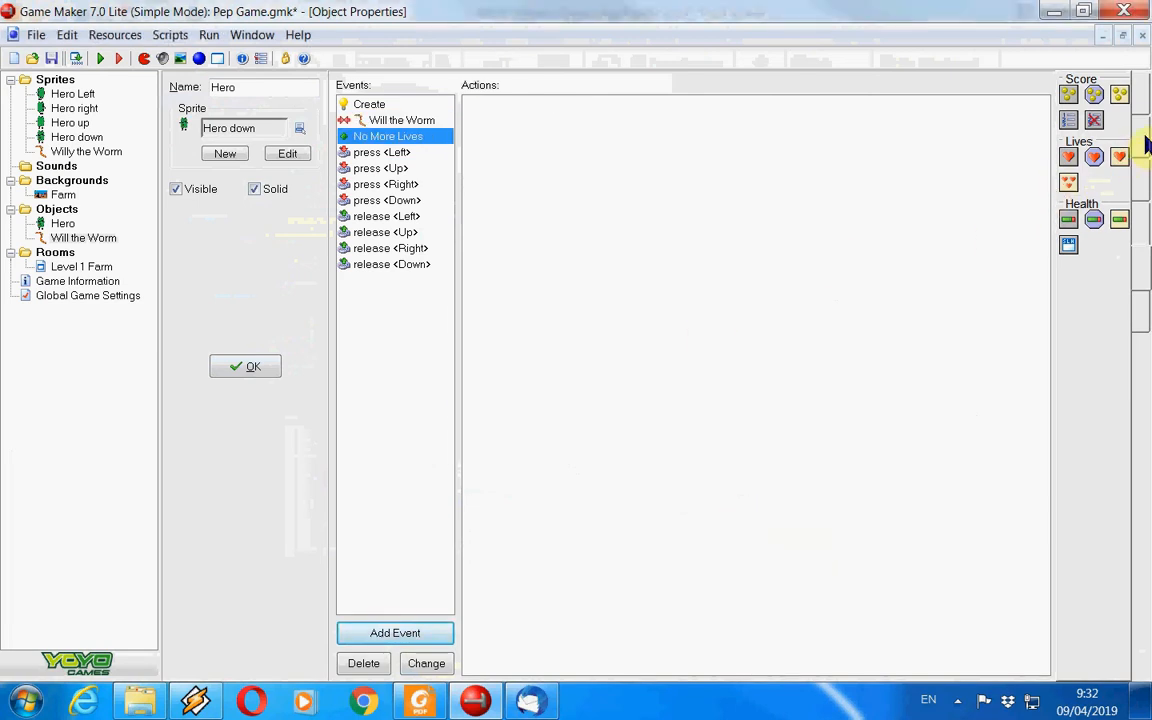
Add a Display Message action to the No More Lives event reading "You have lost all of your lives, please try again.".
{"action": "left_click", "coordinate": [1145, 143]}
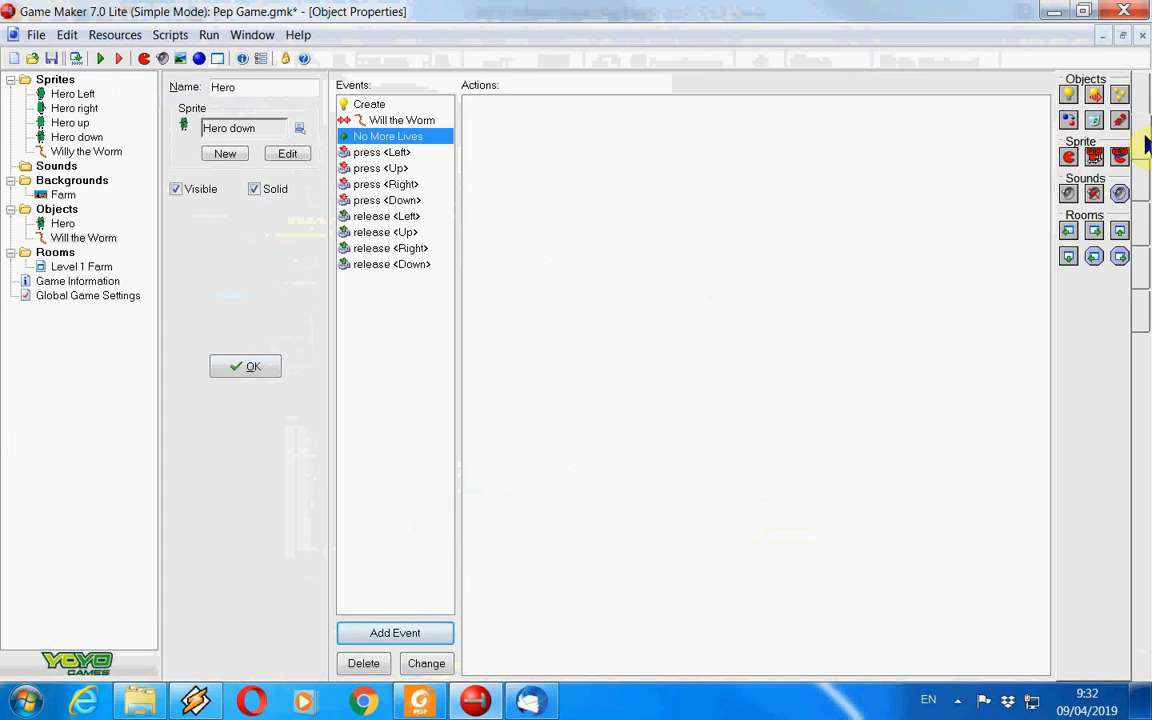
{"action": "left_click", "coordinate": [1143, 200]}
{"action": "left_click_drag", "start_coordinate": [1067, 130], "coordinate": [660, 220]}
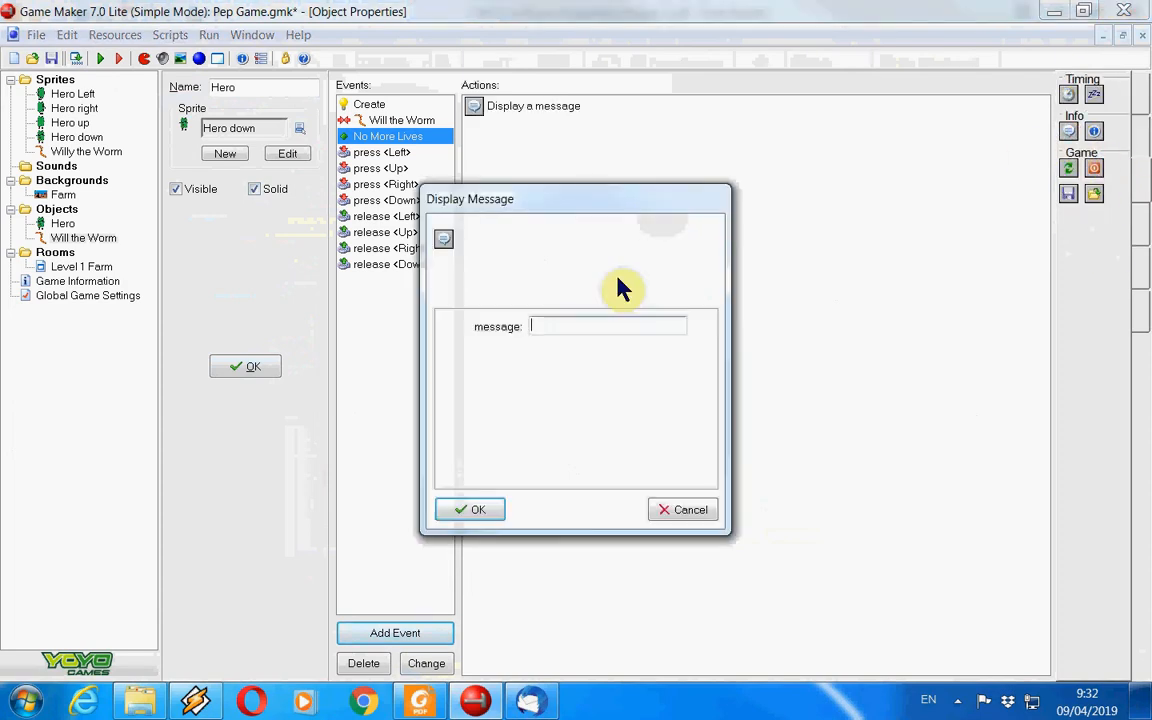
{"action": "type", "text": "You"}
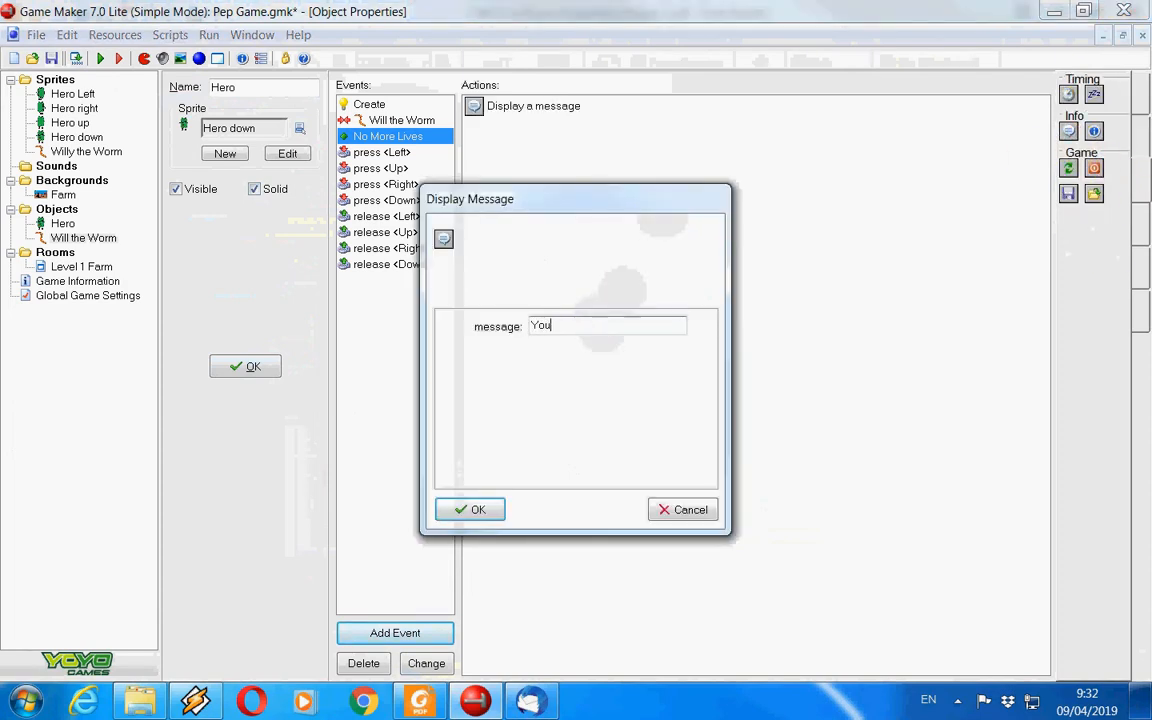
{"action": "type", "text": " have los"}
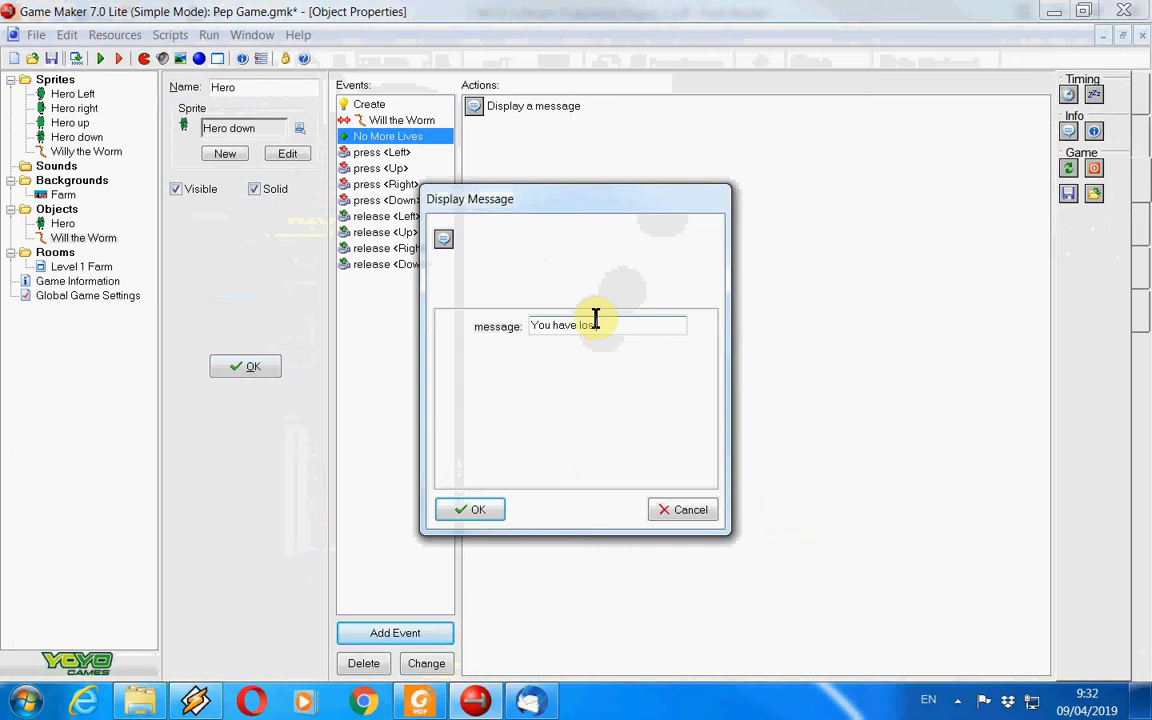
{"action": "type", "text": "t all of your lives, please tyr"}
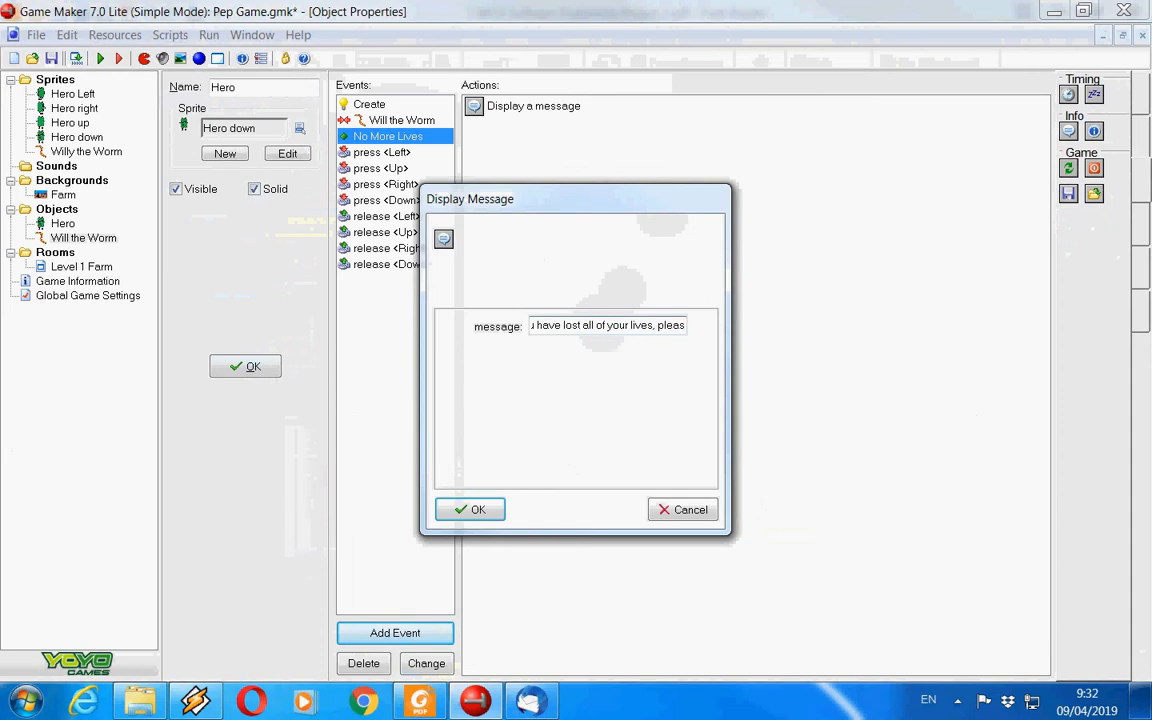
{"action": "key", "text": "BackSpace"}
{"action": "key", "text": "BackSpace"}
{"action": "type", "text": "ry agia"}
{"action": "type", "text": "n"}
{"action": "key", "text": "BackSpace"}
{"action": "key", "text": "BackSpace"}
{"action": "key", "text": "BackSpace"}
{"action": "type", "text": "ain."}
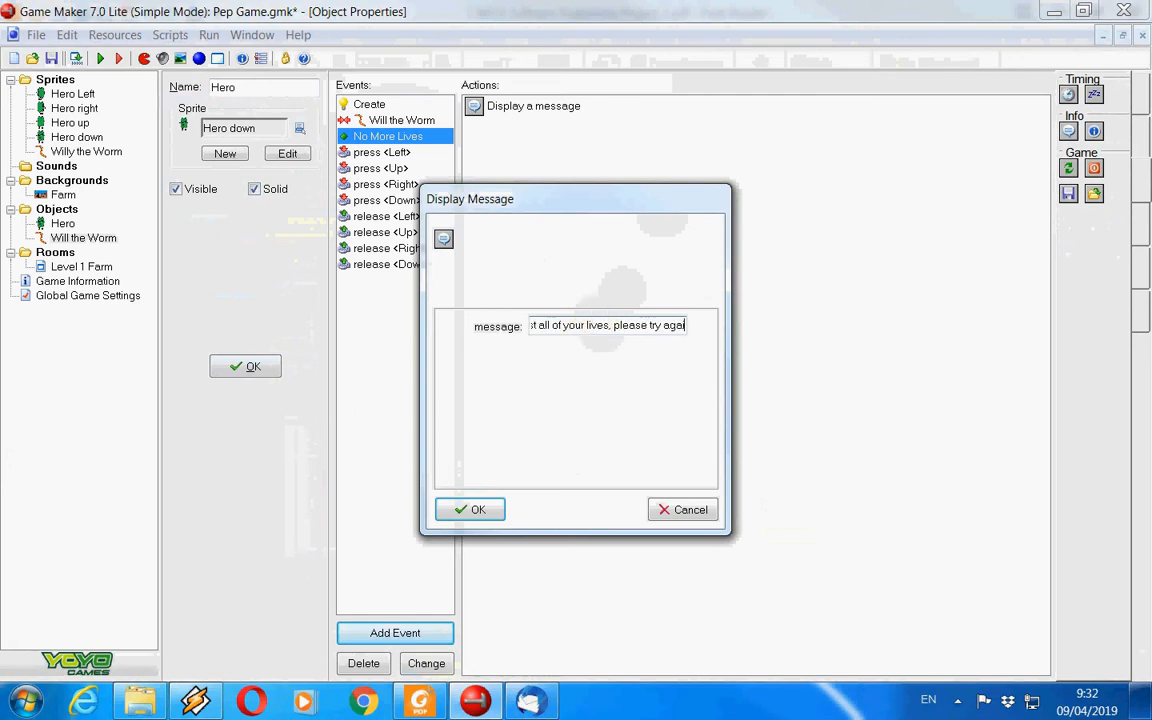
{"action": "left_click", "coordinate": [486, 509]}
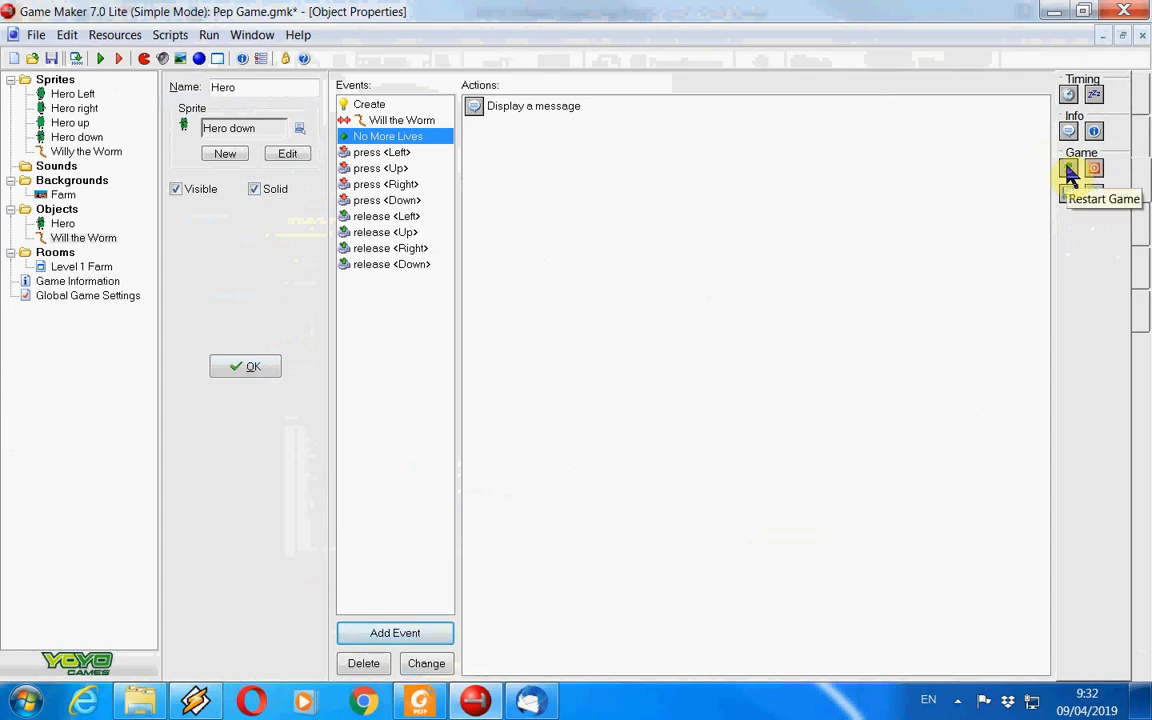
Add a Restart Game action after the message in the No More Lives event and accept the Hero's properties.
{"action": "left_click_drag", "start_coordinate": [1068, 170], "coordinate": [589, 283]}
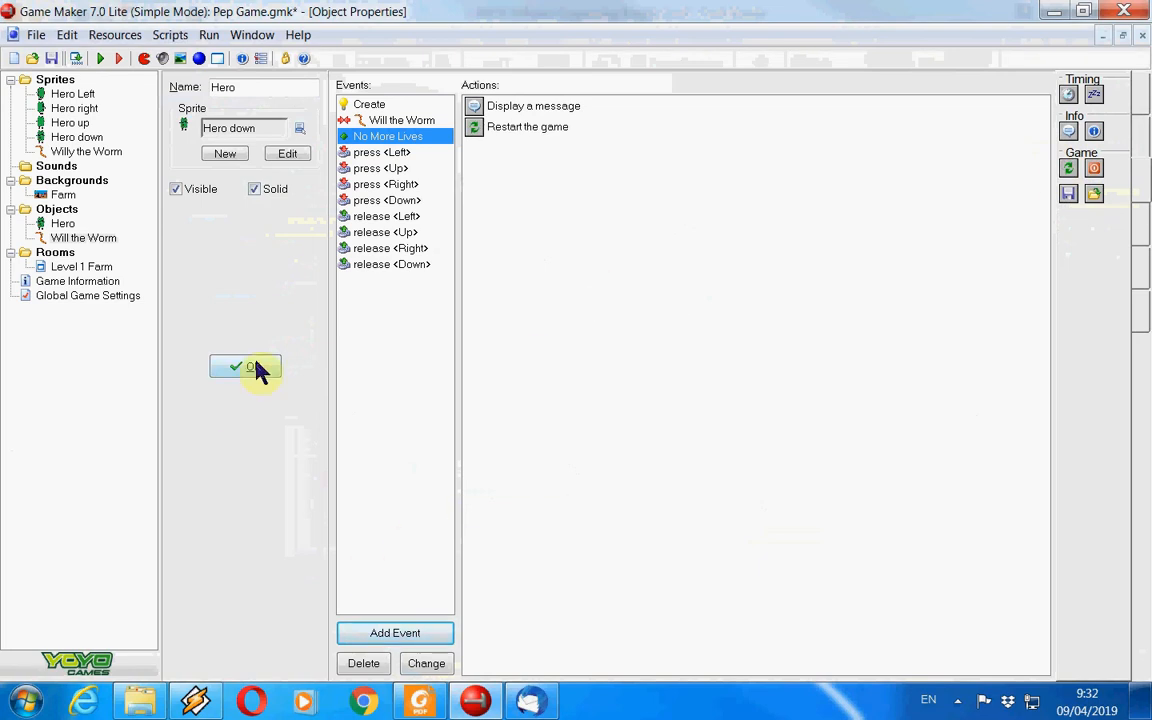
{"action": "mouse_move", "coordinate": [426, 705]}
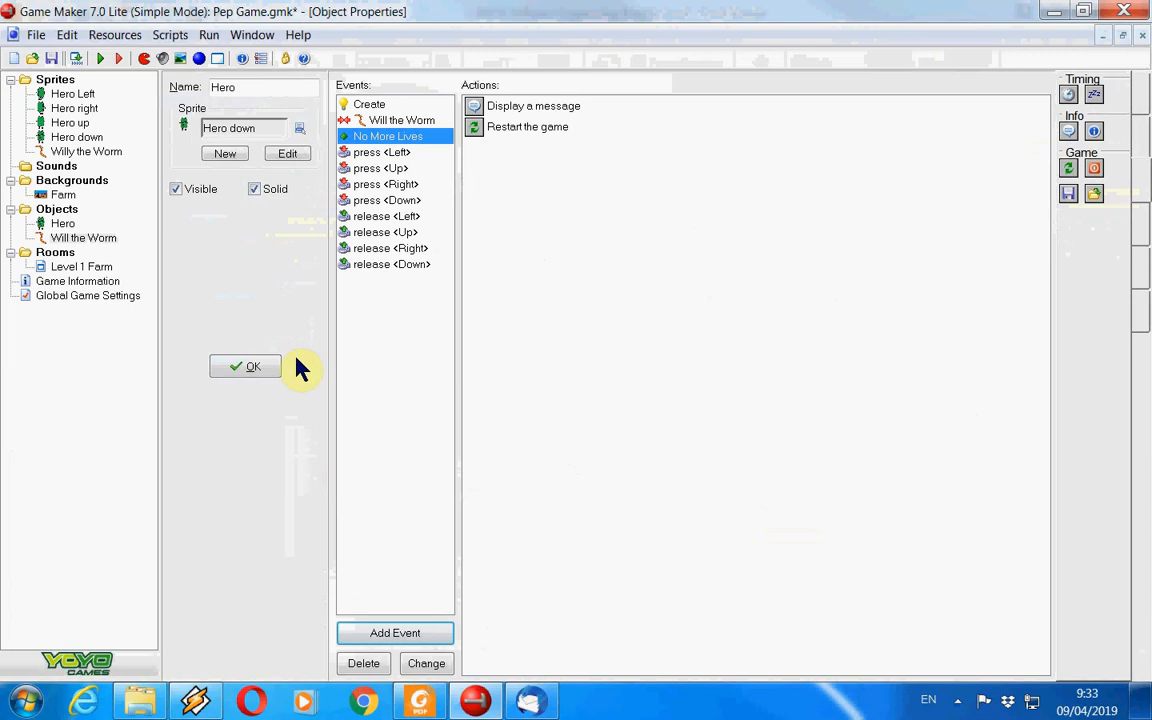
{"action": "left_click", "coordinate": [252, 367]}
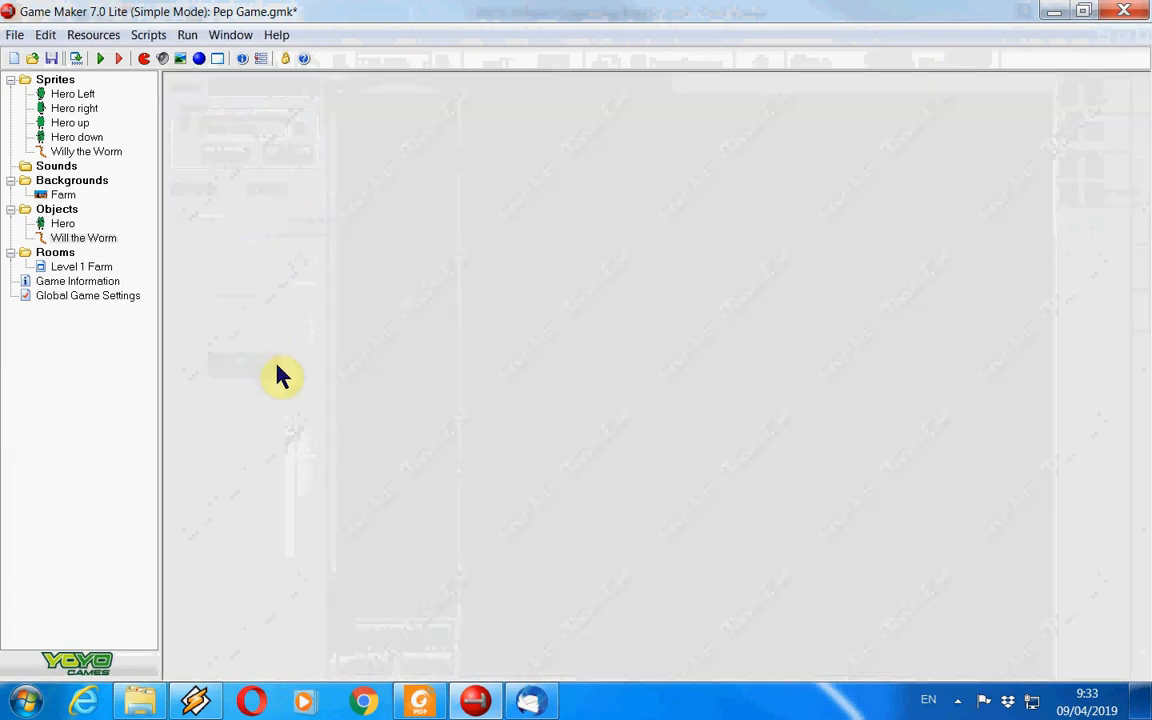
Place one Will the Worm instance in the Level 1 Farm room, in the sky between the tractor and the barn.
{"action": "double_click", "coordinate": [76, 267]}
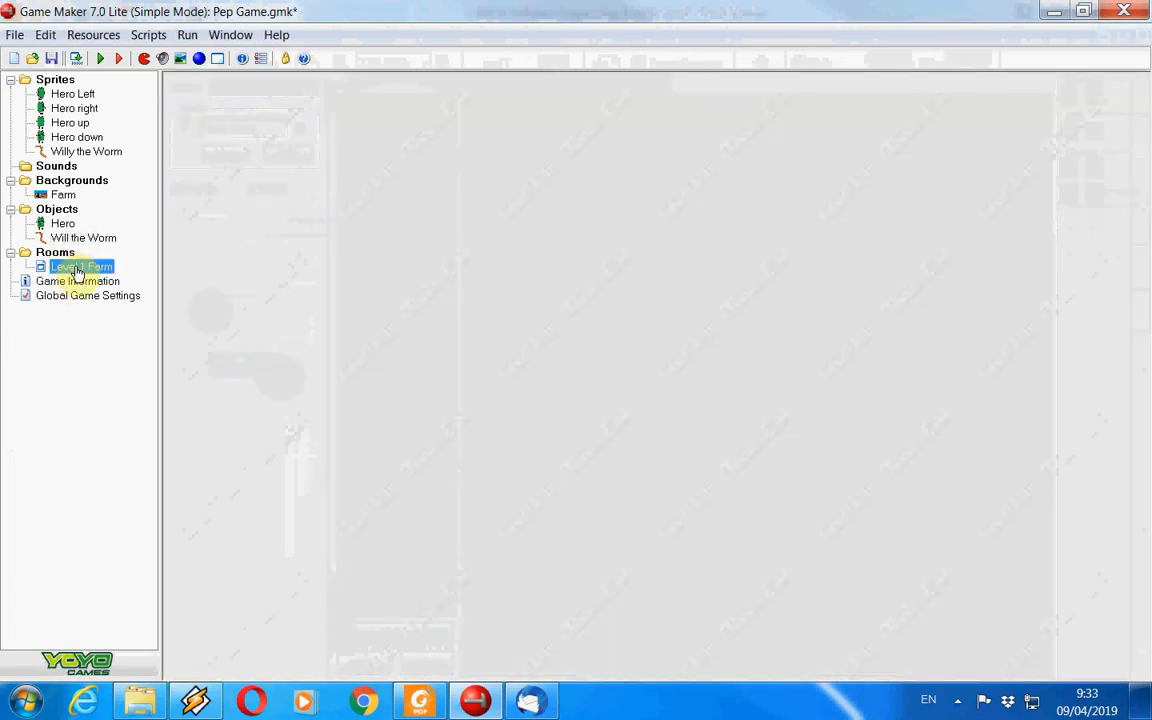
{"action": "left_click", "coordinate": [667, 143]}
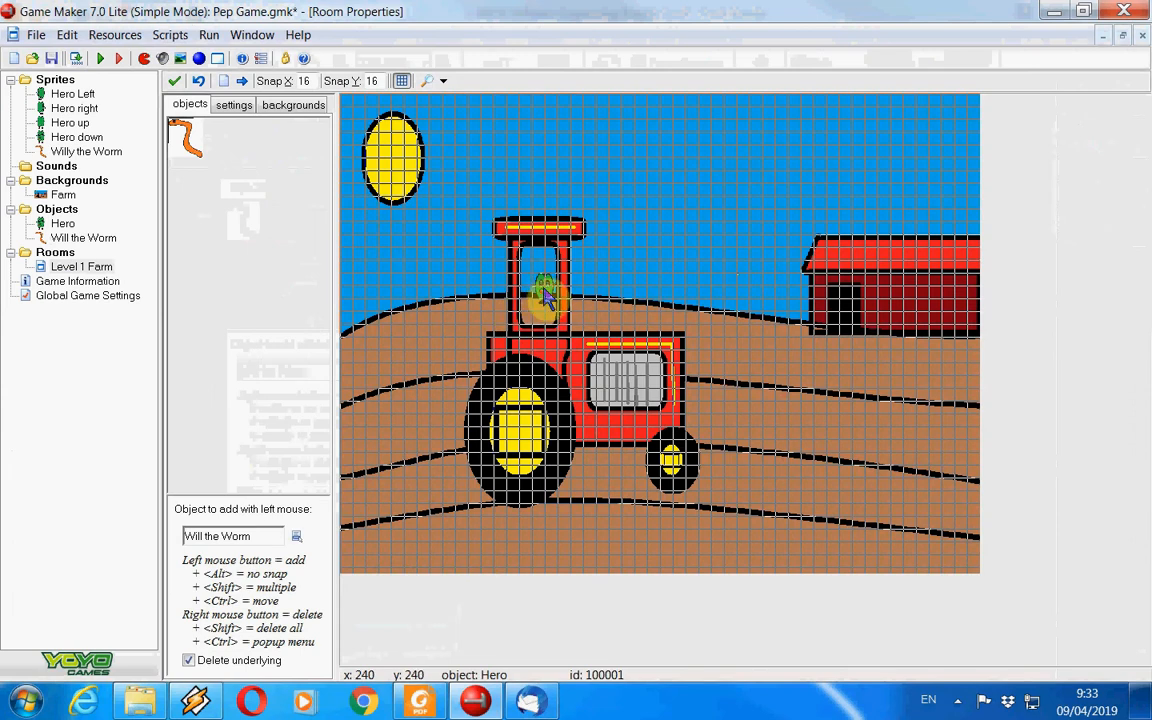
{"action": "left_click", "coordinate": [225, 254]}
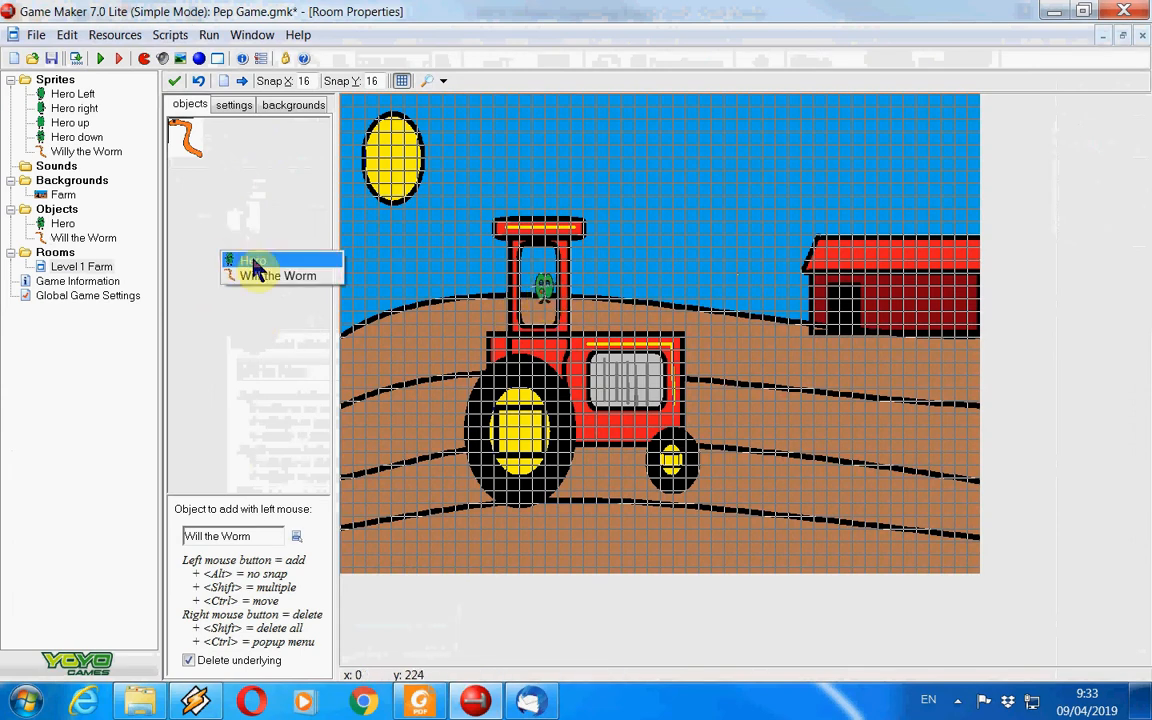
{"action": "left_click", "coordinate": [641, 343]}
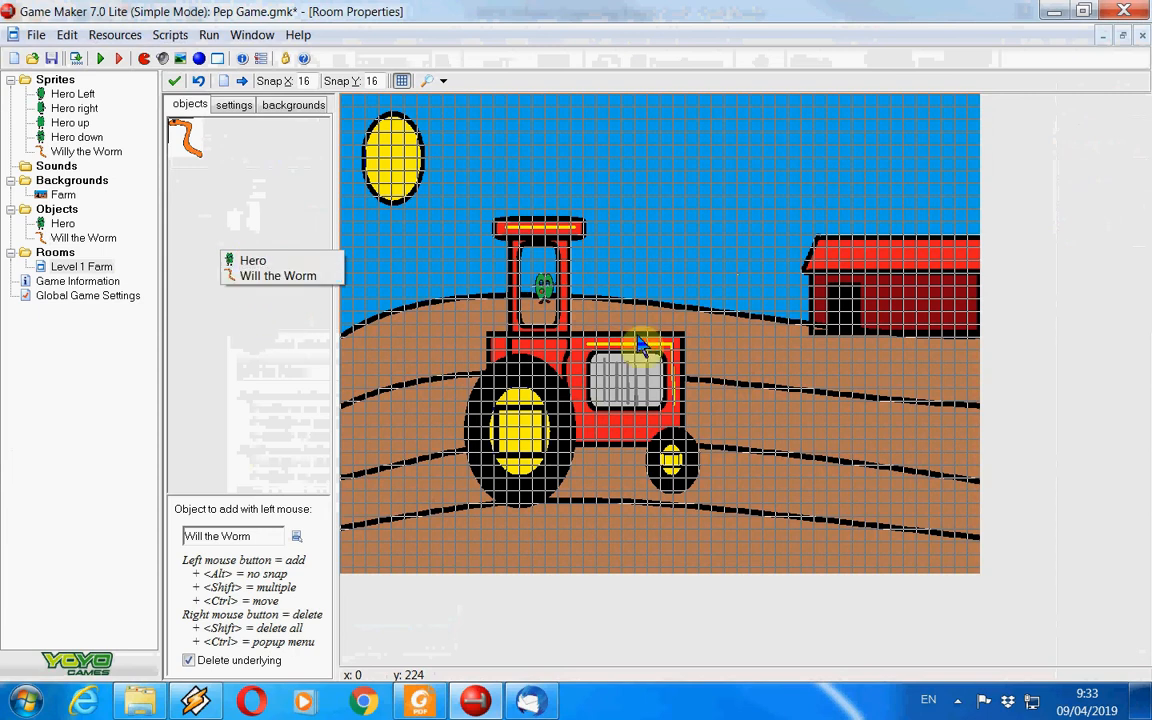
{"action": "left_click", "coordinate": [252, 340]}
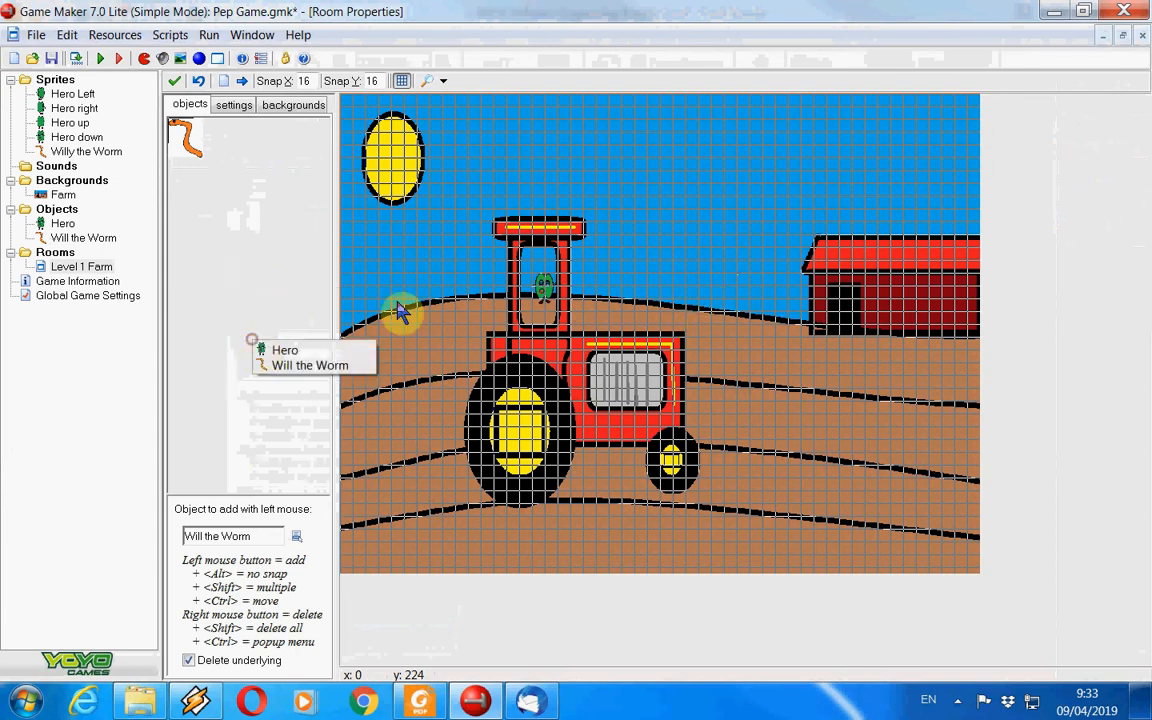
{"action": "left_click", "coordinate": [686, 279]}
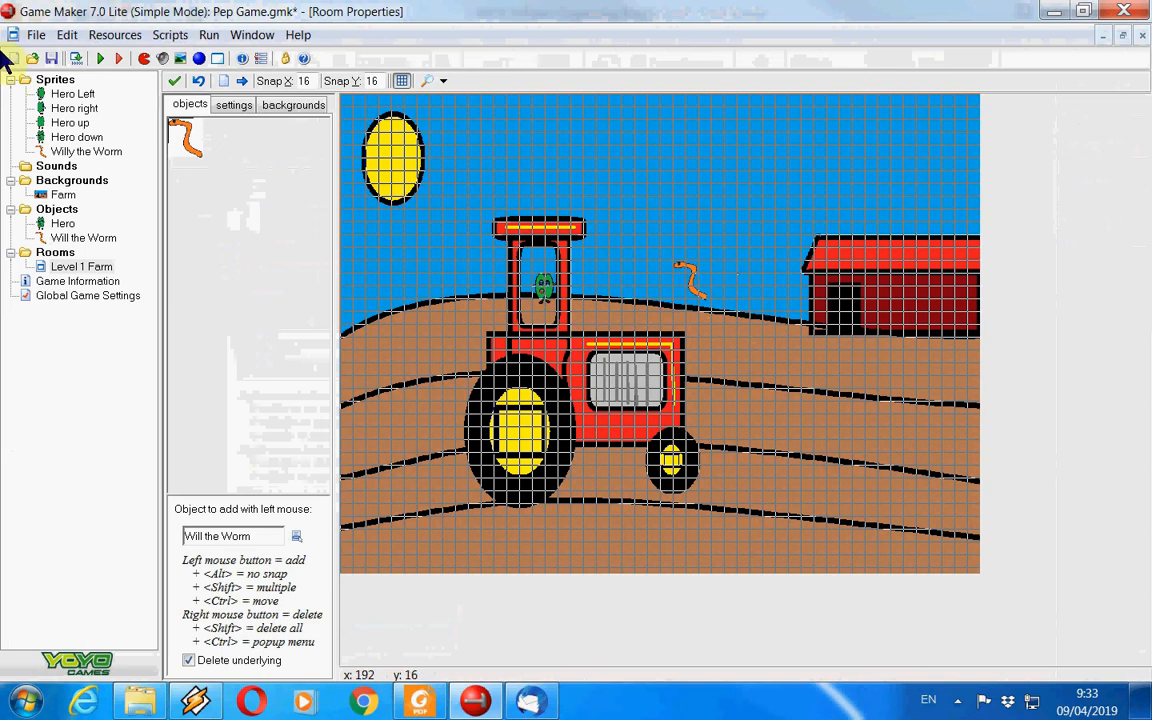
Save the project and test-run the game, moving the hero right into the worm, dismissing the lost-lives message and closing the game.
{"action": "left_click", "coordinate": [55, 62]}
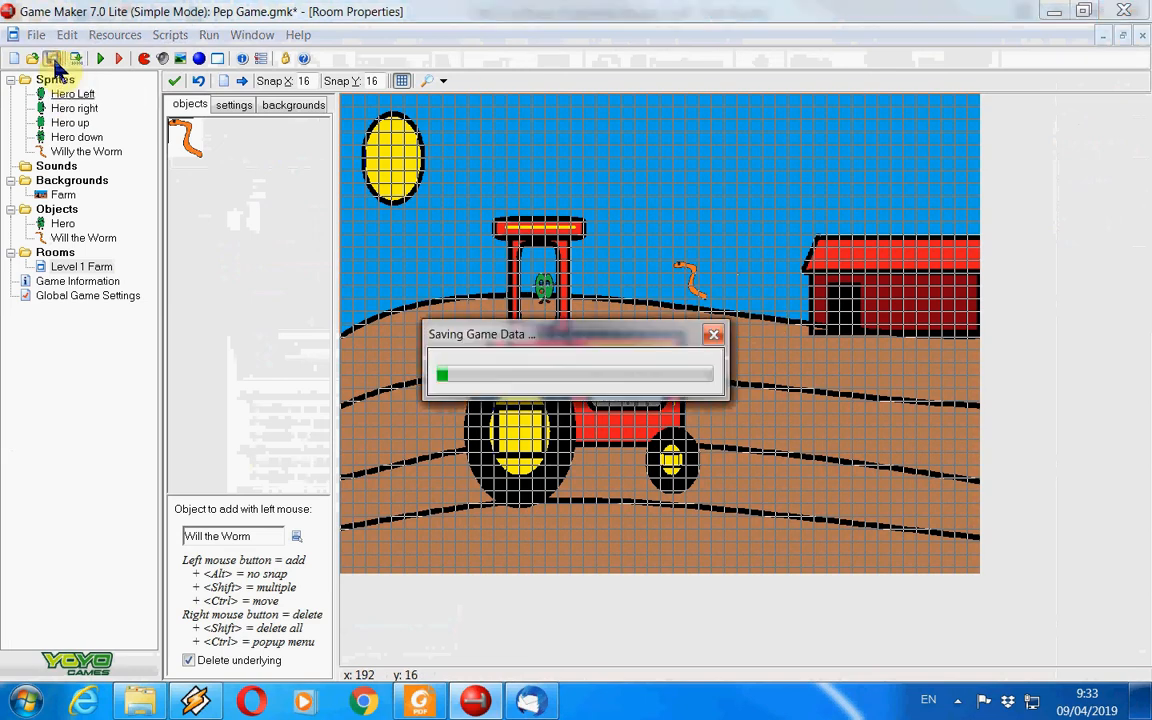
{"action": "left_click", "coordinate": [100, 59]}
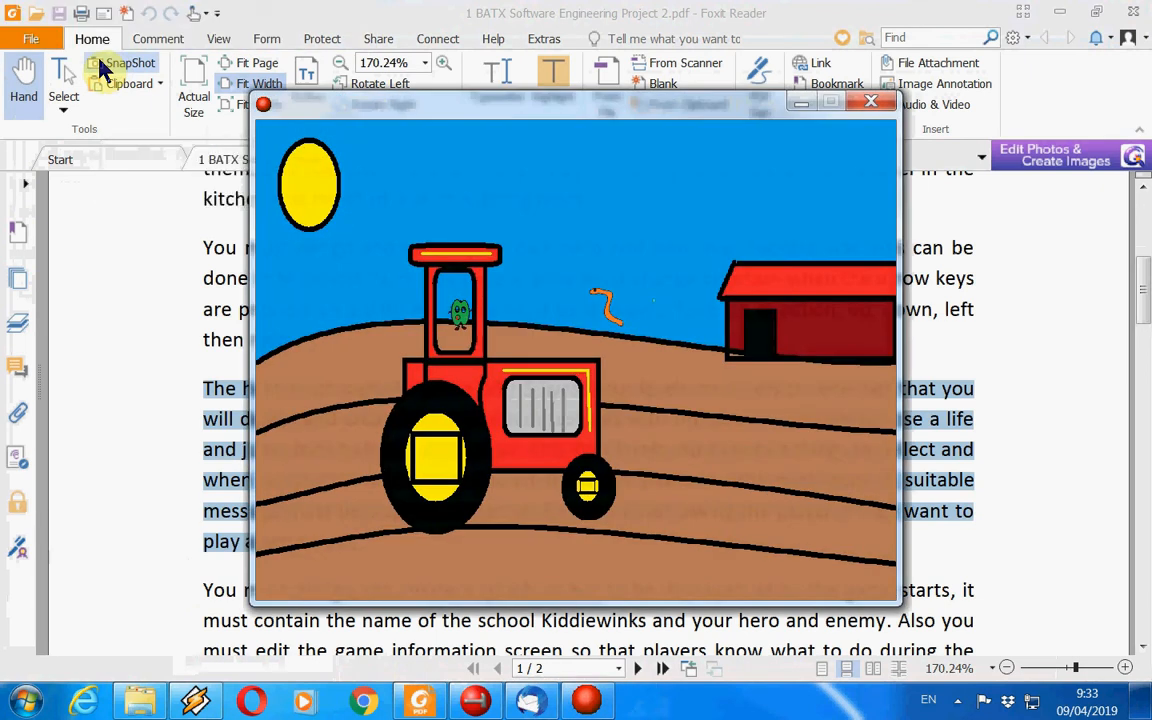
{"action": "key", "text": "Right"}
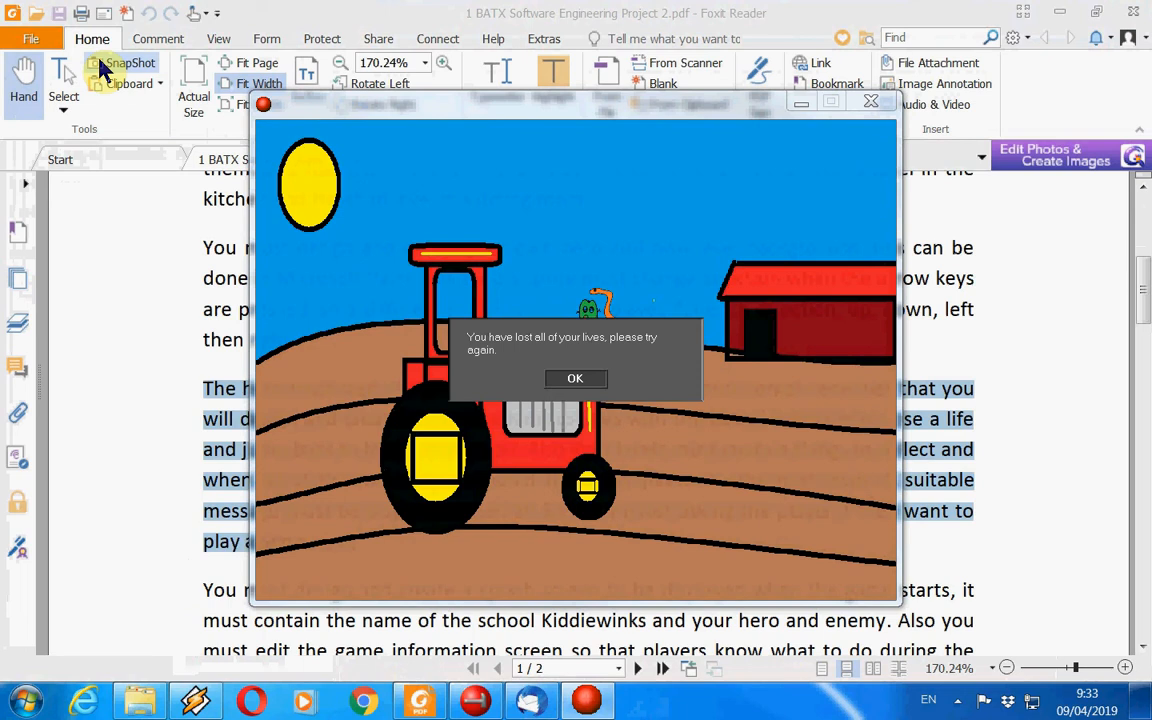
{"action": "key", "text": "Return"}
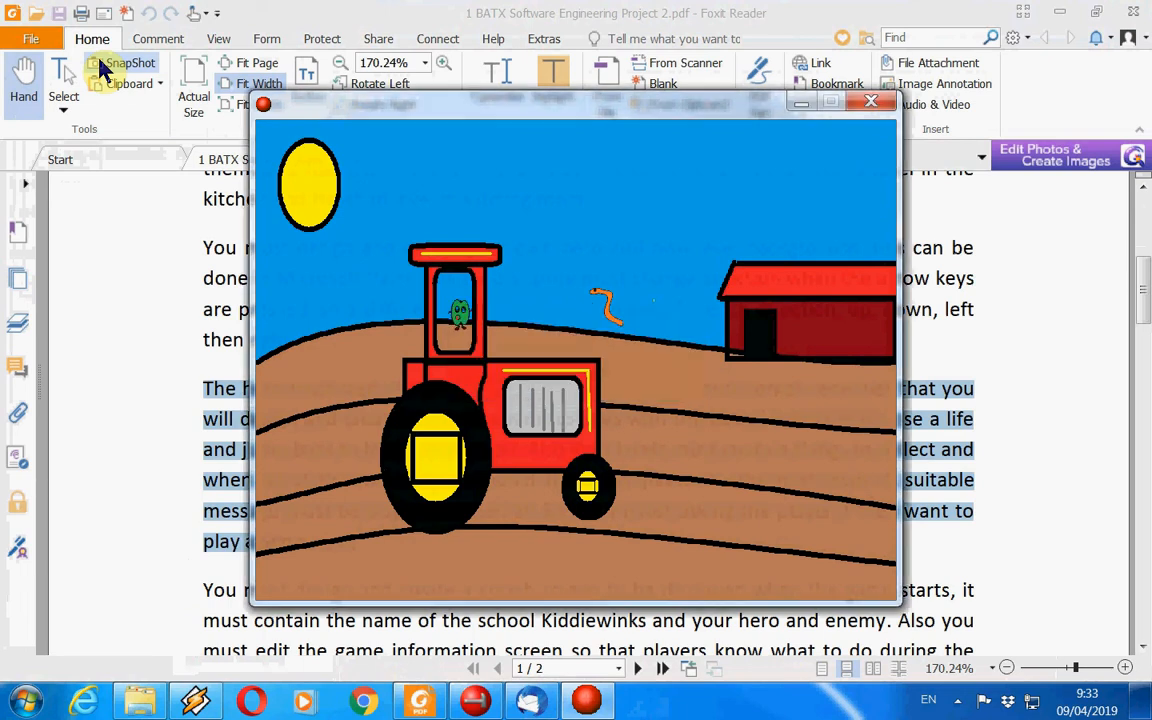
{"action": "left_click", "coordinate": [870, 106]}
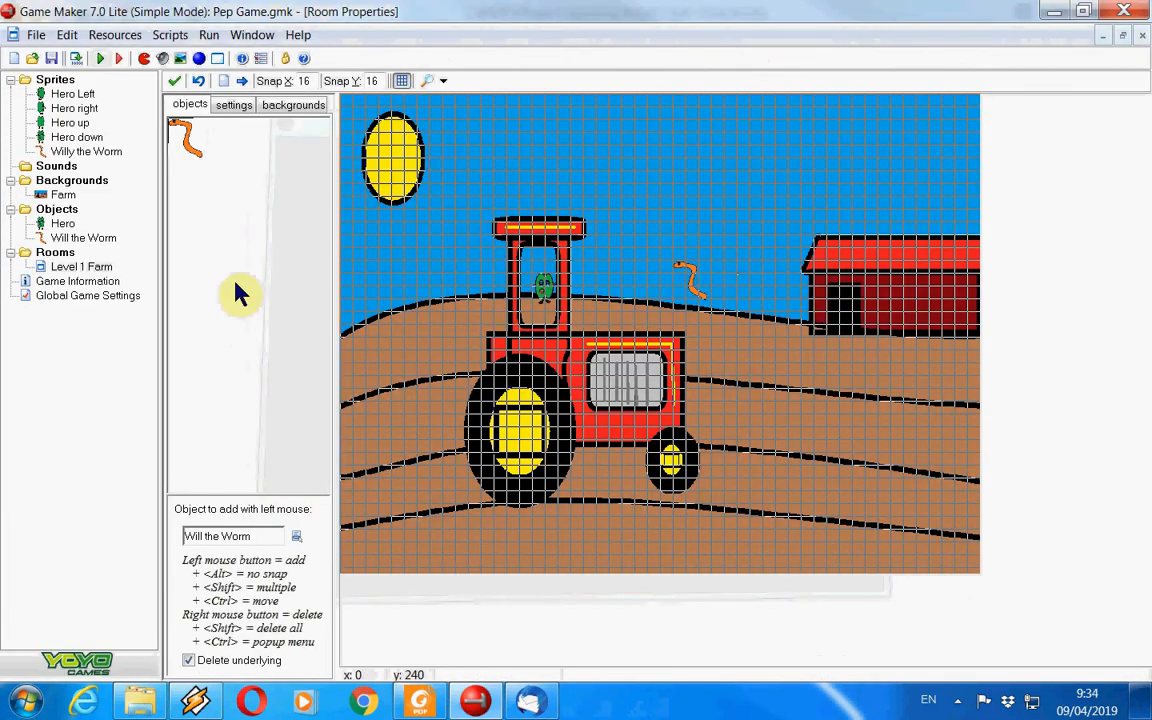
Add a Jump to Start action applied to Self in the Hero's collision event with Will the Worm.
{"action": "double_click", "coordinate": [64, 225]}
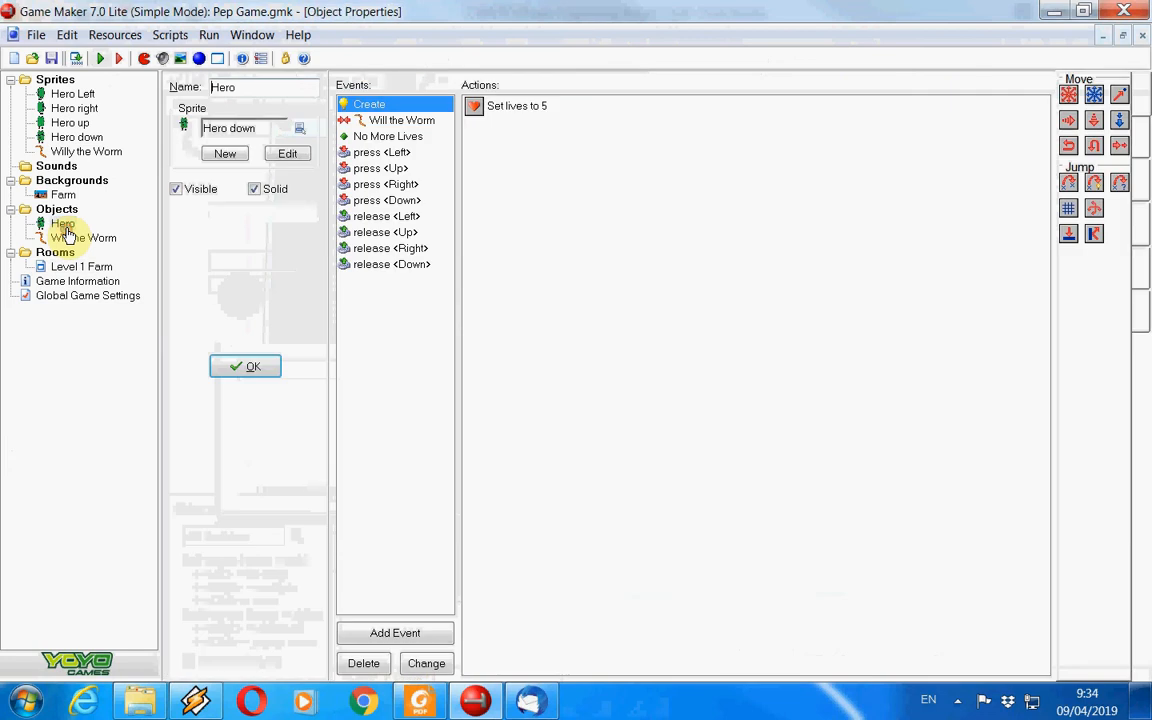
{"action": "left_click", "coordinate": [420, 122]}
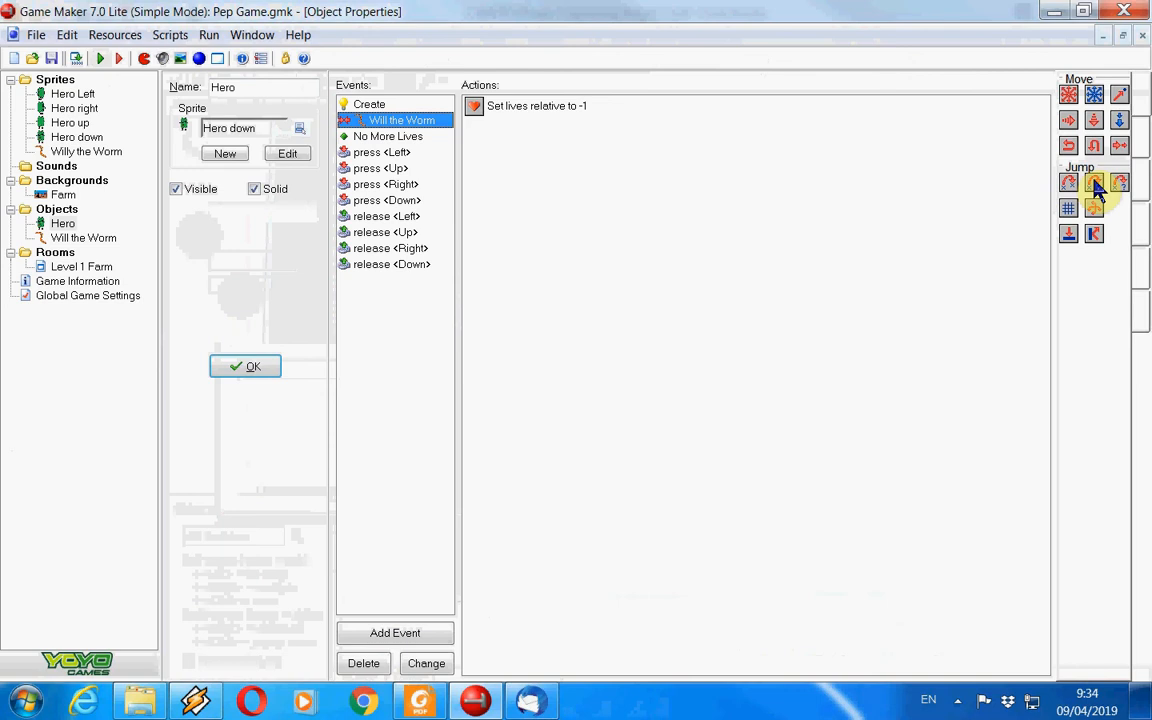
{"action": "left_click_drag", "start_coordinate": [1094, 183], "coordinate": [490, 130]}
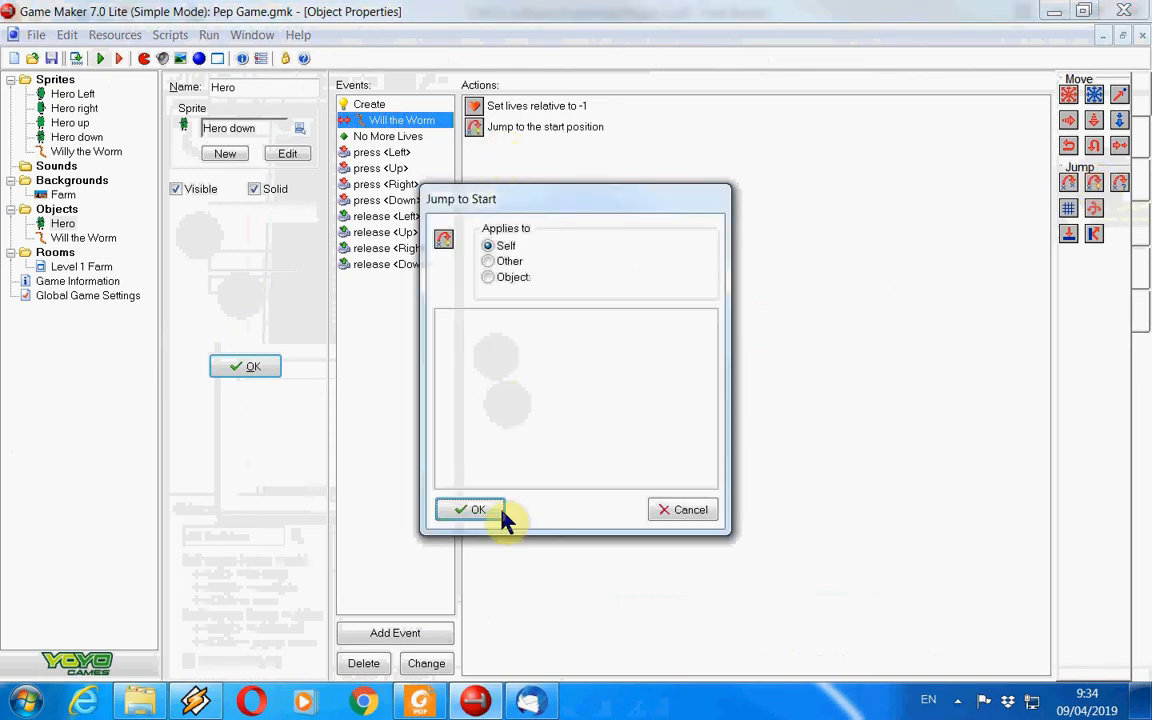
{"action": "left_click", "coordinate": [478, 509]}
Move the Jump to Start action above the Set Lives action in the collision event and accept the Hero's properties.
{"action": "left_click", "coordinate": [475, 135]}
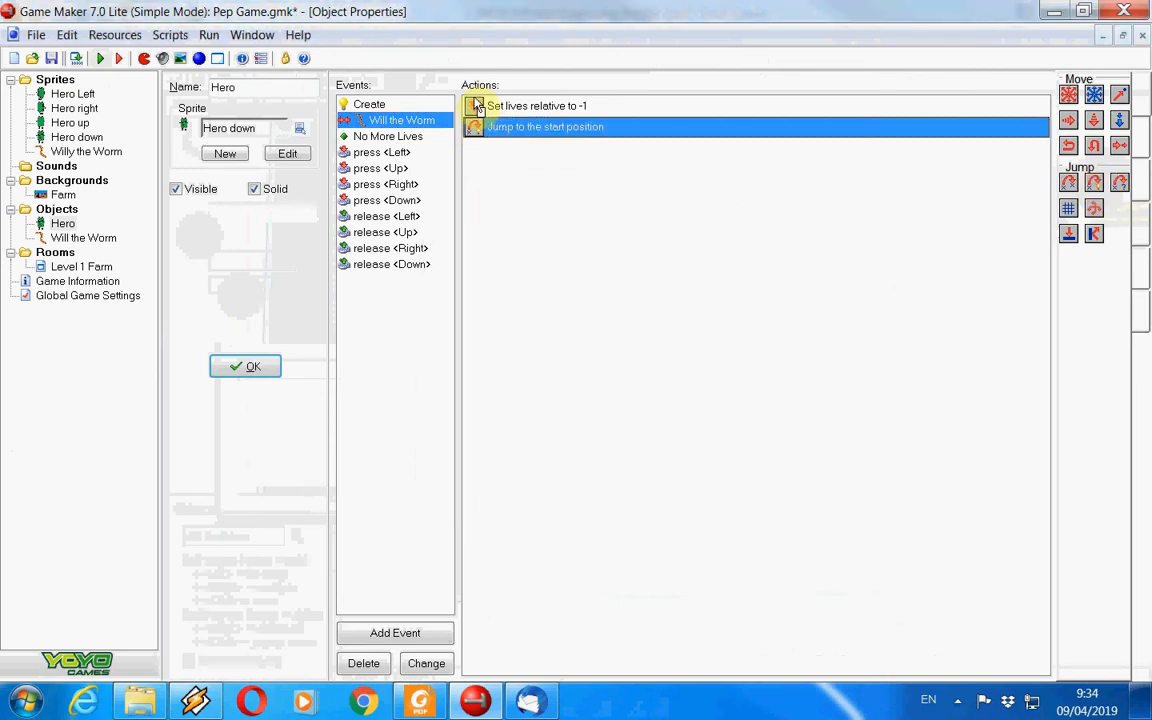
{"action": "left_click_drag", "start_coordinate": [478, 105], "coordinate": [479, 107]}
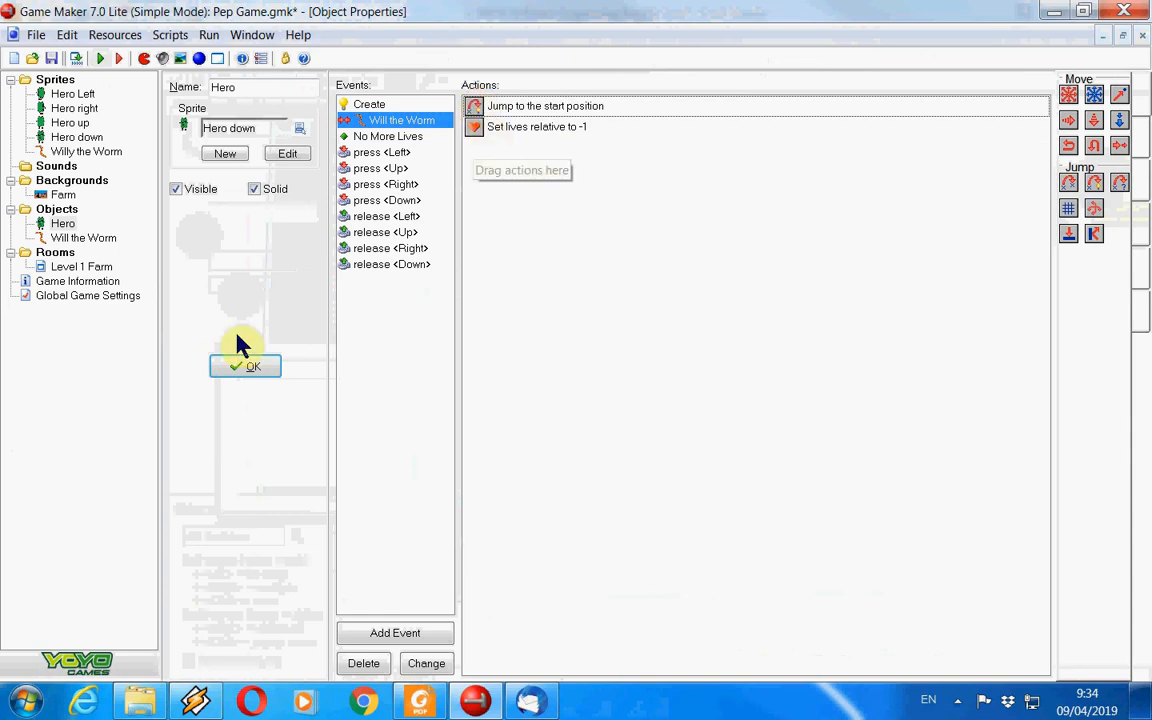
{"action": "left_click", "coordinate": [244, 367]}
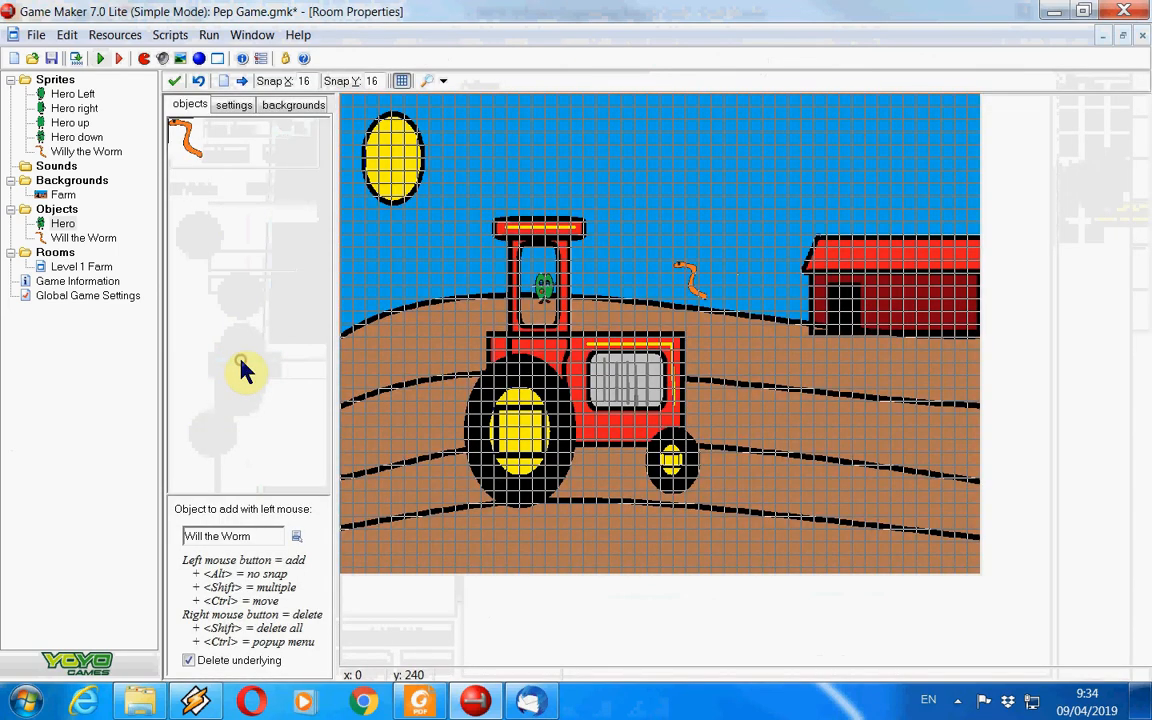
Save the project, retest the worm collisions until all lives are lost, close the game and deselect the paragraph in the project brief.
{"action": "left_click", "coordinate": [51, 58]}
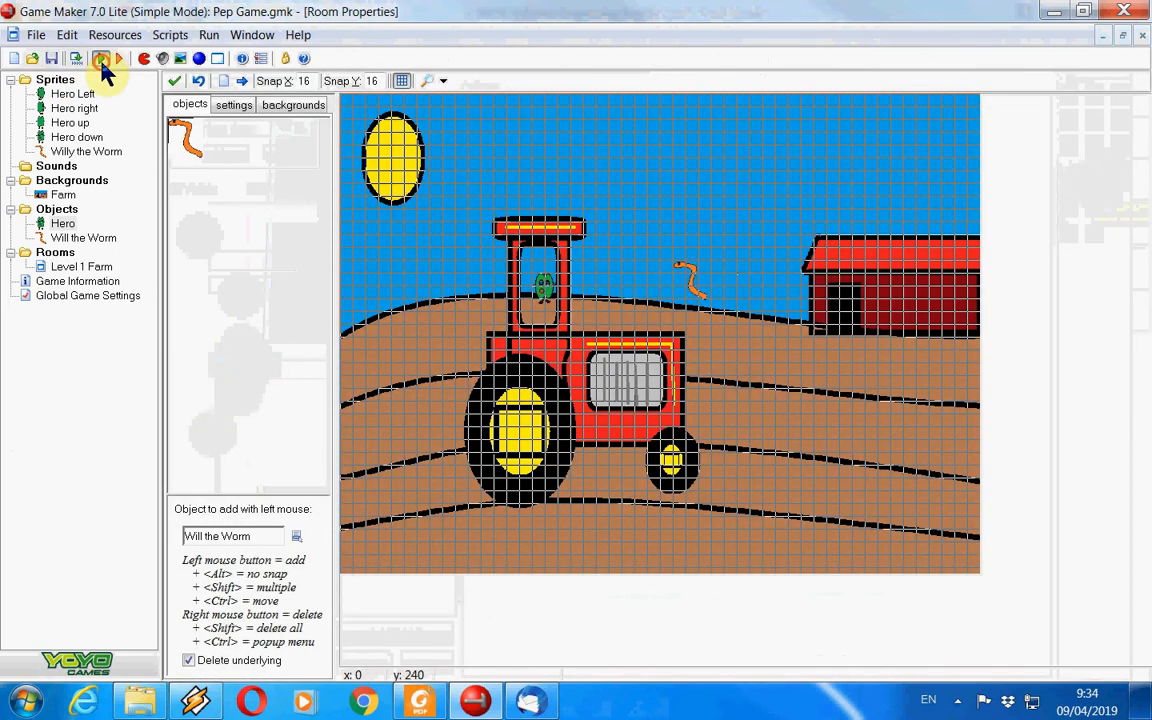
{"action": "left_click", "coordinate": [101, 58]}
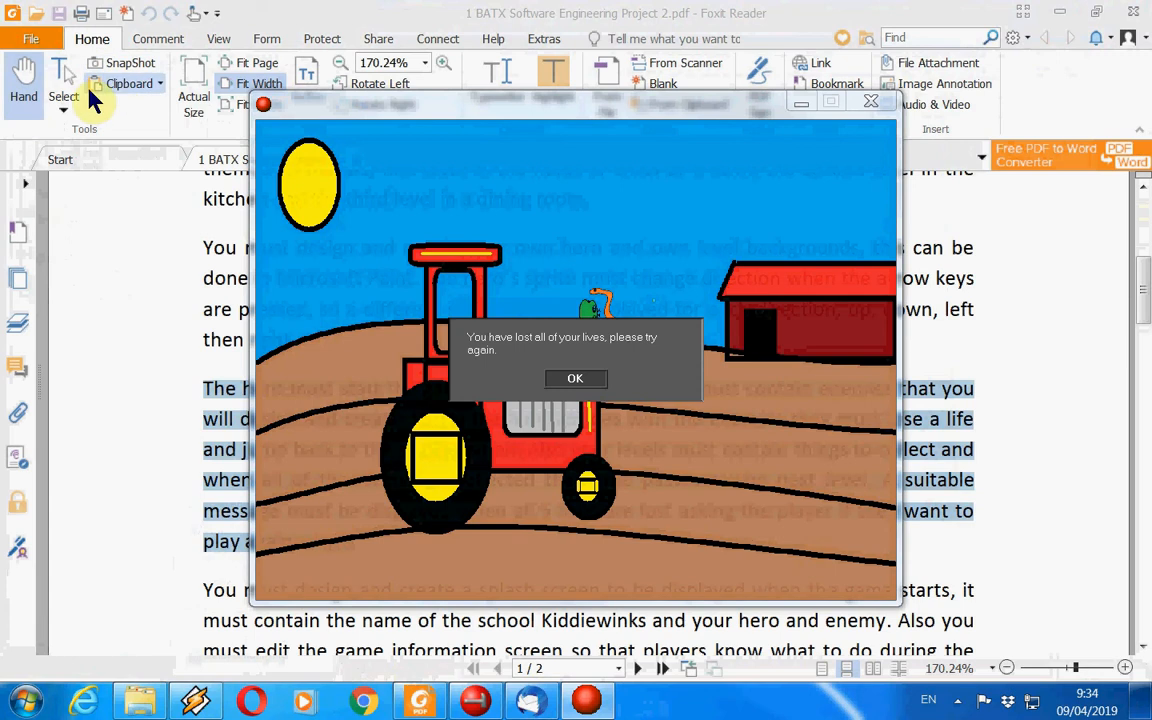
{"action": "left_click", "coordinate": [576, 380]}
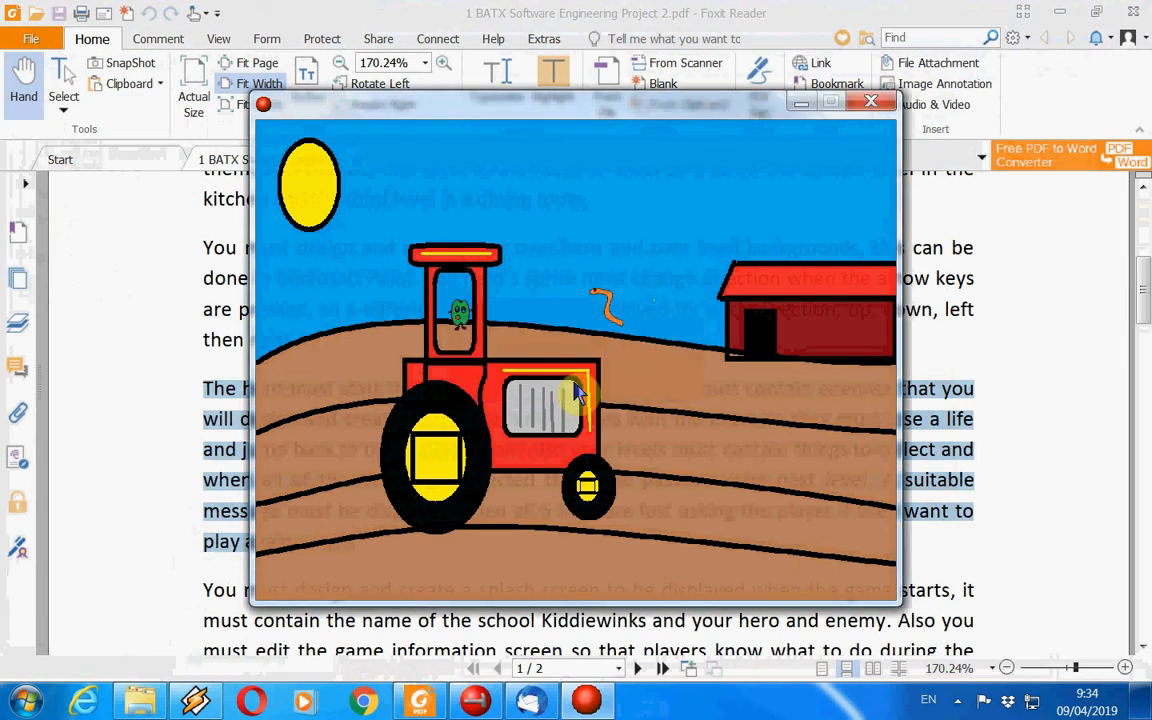
{"action": "left_click", "coordinate": [870, 106]}
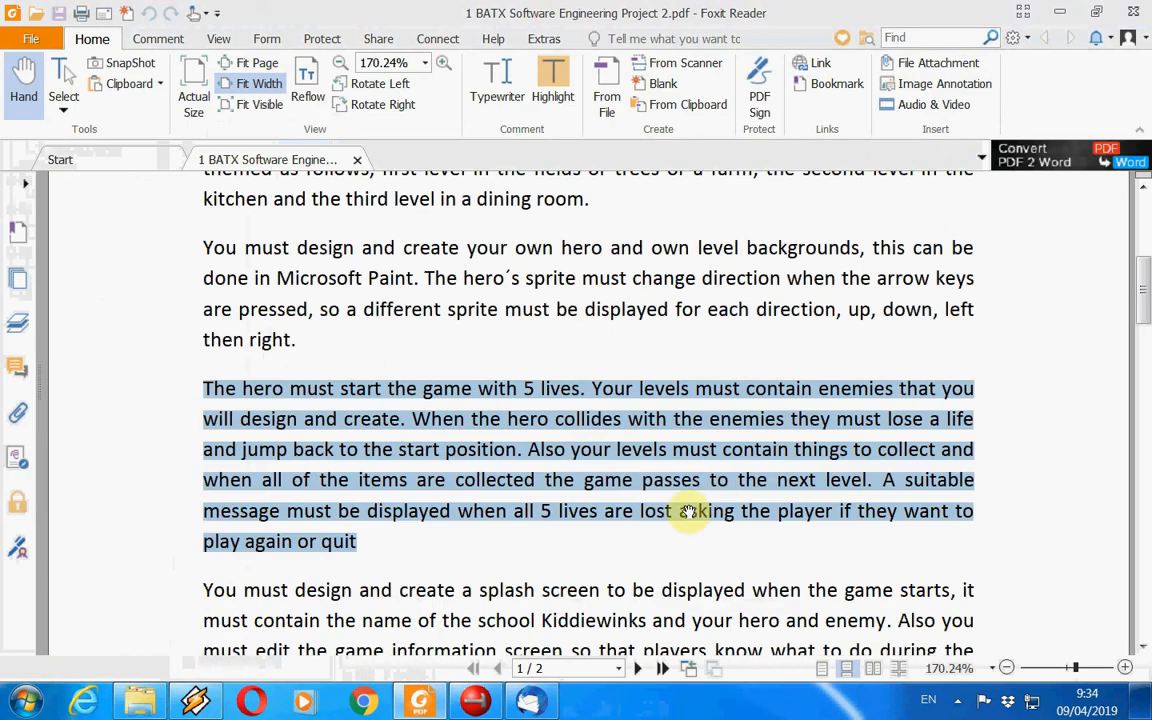
{"action": "left_click", "coordinate": [586, 414]}
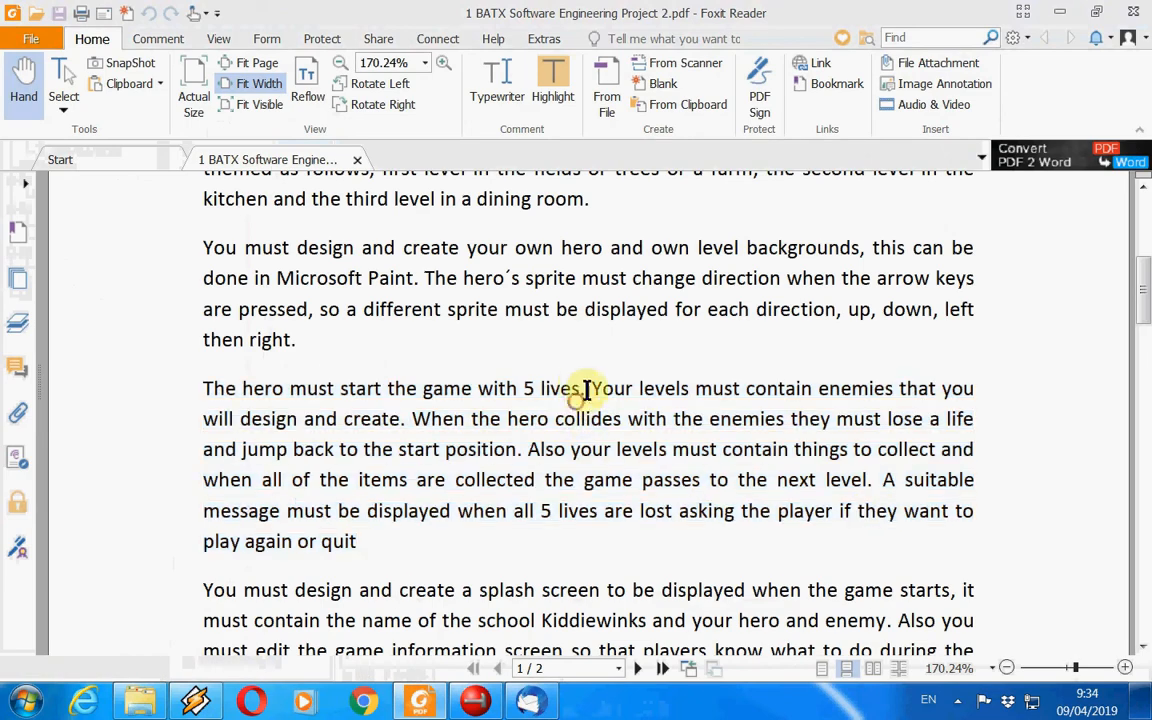
Mark "5 lives" in the project brief, then switch to Game Maker and add a Create event to the Will the Worm object.
{"action": "left_click_drag", "start_coordinate": [581, 388], "coordinate": [523, 388]}
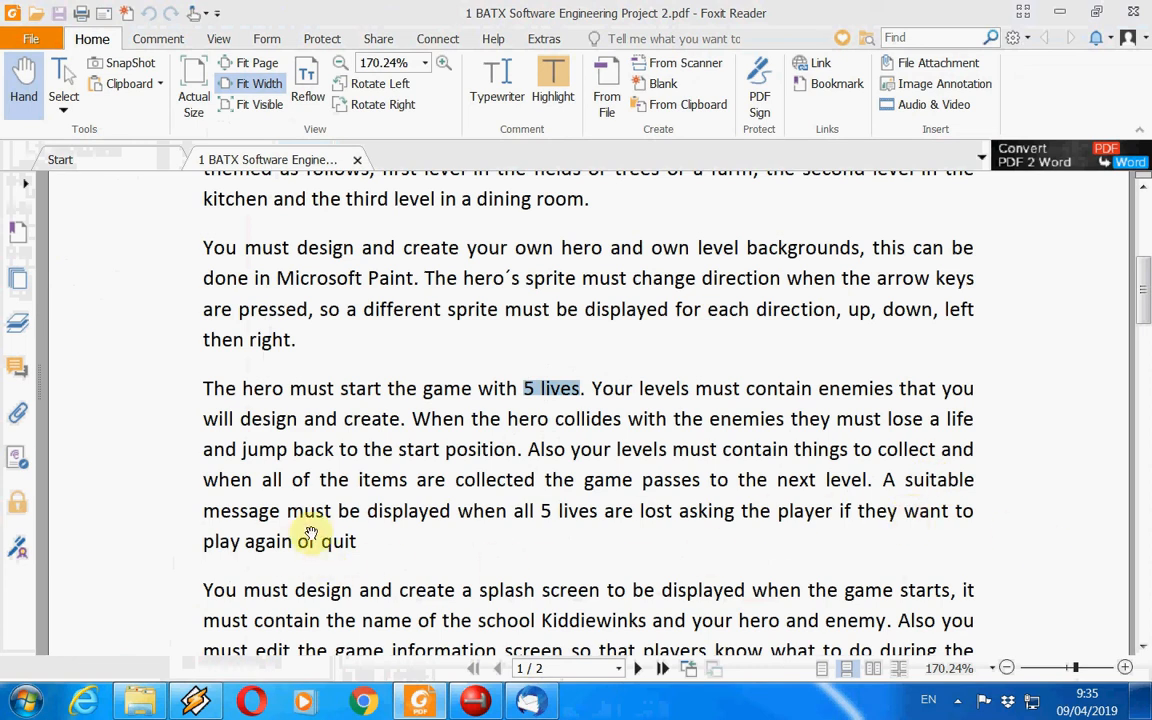
{"action": "left_click", "coordinate": [480, 700]}
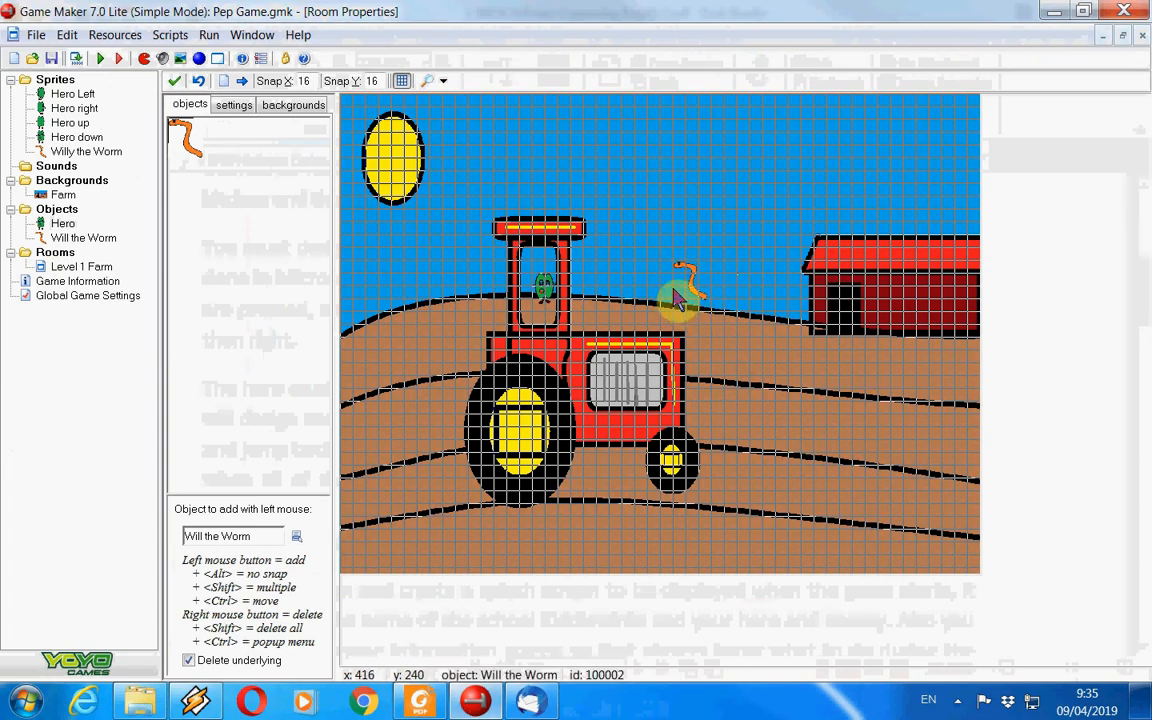
{"action": "double_click", "coordinate": [100, 240]}
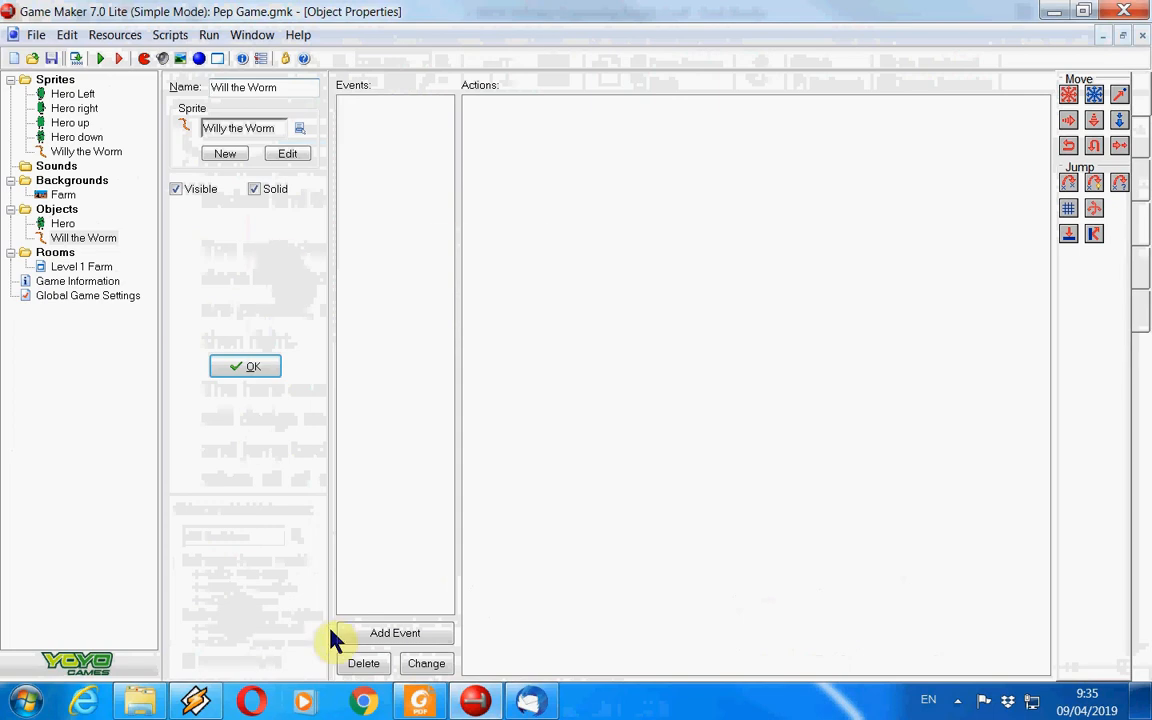
{"action": "left_click", "coordinate": [388, 638]}
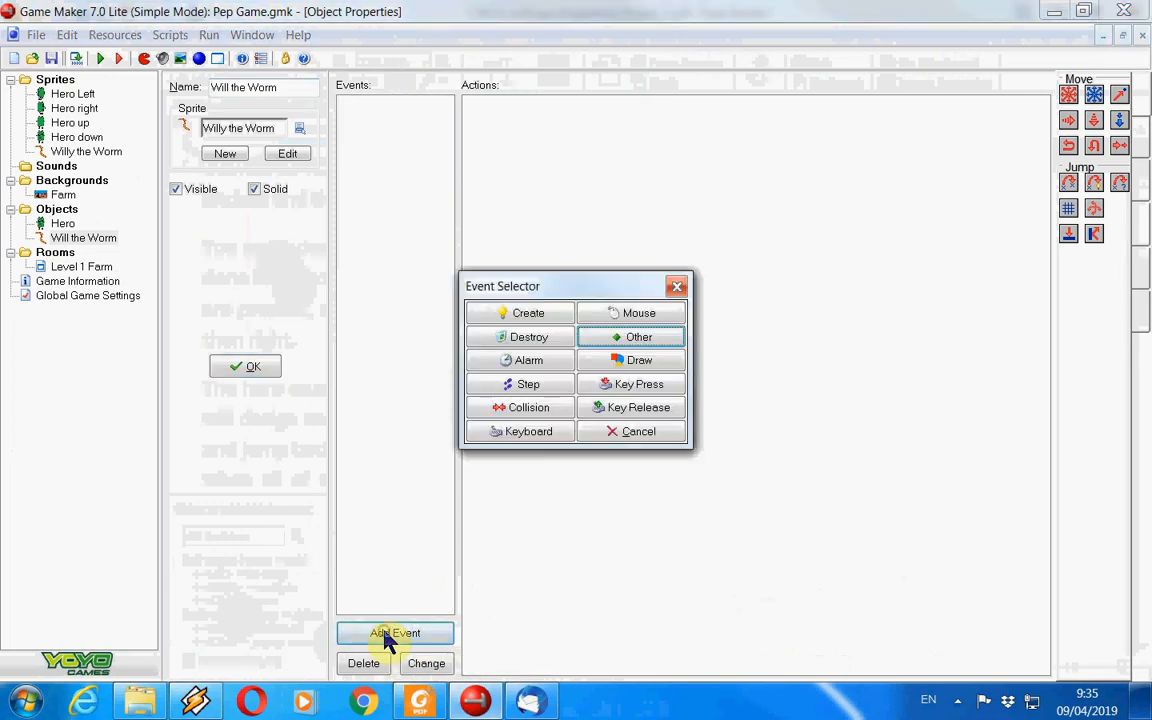
{"action": "left_click", "coordinate": [538, 313]}
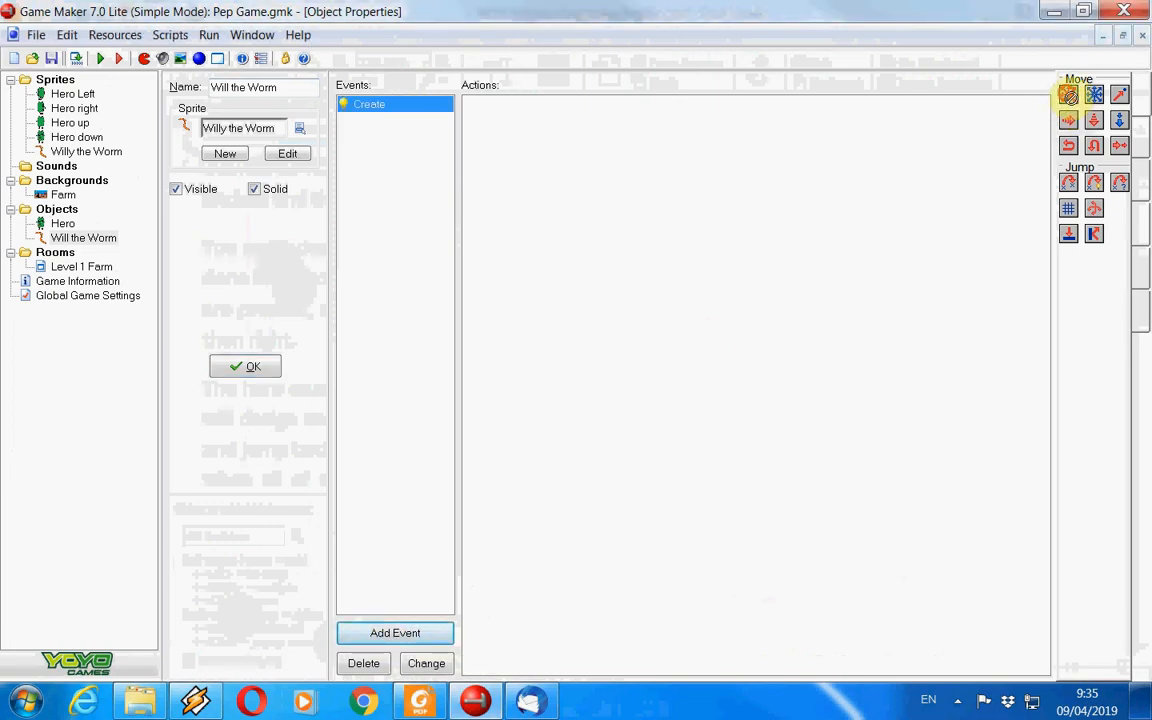
Add a Move Fixed action to the worm's Create event with all eight outer directions selected and a speed of 6.
{"action": "left_click_drag", "start_coordinate": [838, 285], "coordinate": [788, 288]}
{"action": "left_click", "coordinate": [590, 336]}
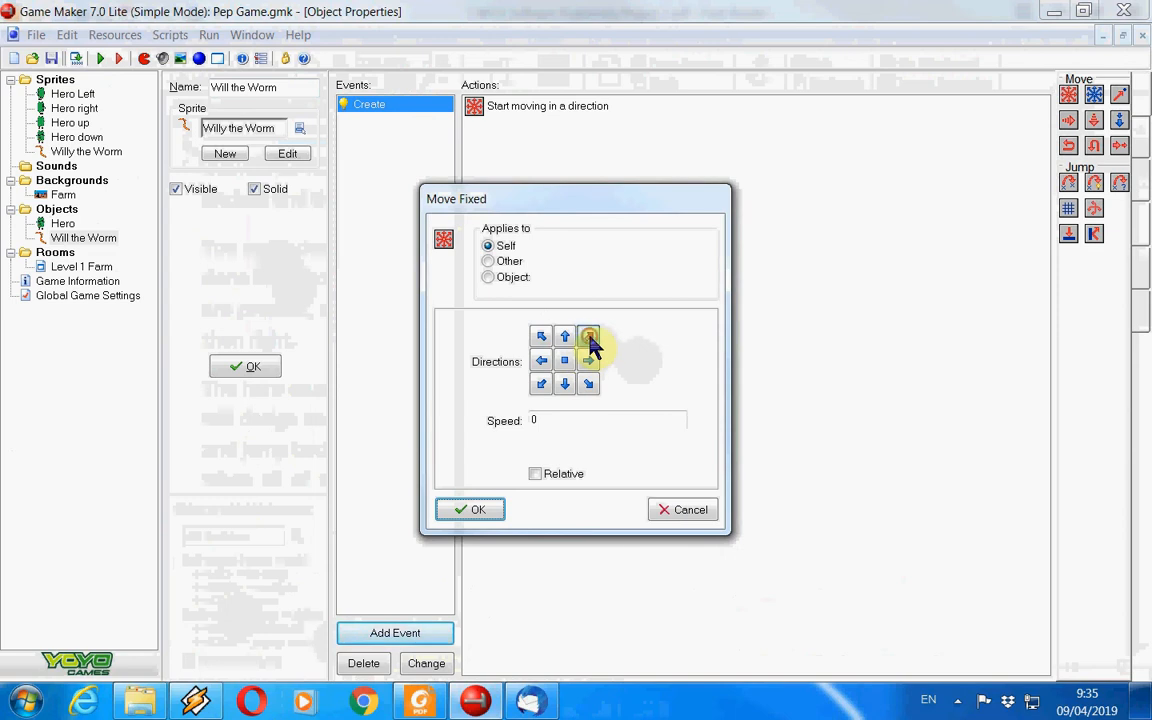
{"action": "left_click", "coordinate": [568, 338]}
{"action": "left_click", "coordinate": [542, 337]}
{"action": "left_click", "coordinate": [542, 361]}
{"action": "left_click", "coordinate": [542, 384]}
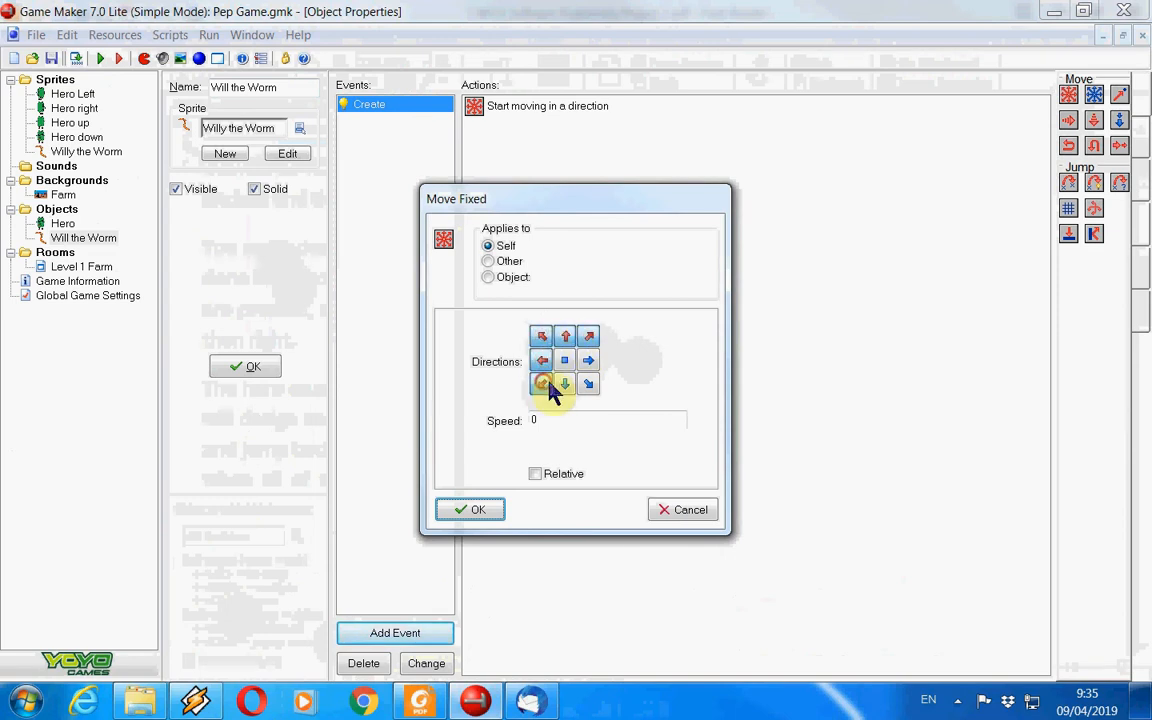
{"action": "left_click", "coordinate": [565, 386]}
{"action": "left_click", "coordinate": [589, 385]}
{"action": "left_click", "coordinate": [589, 361]}
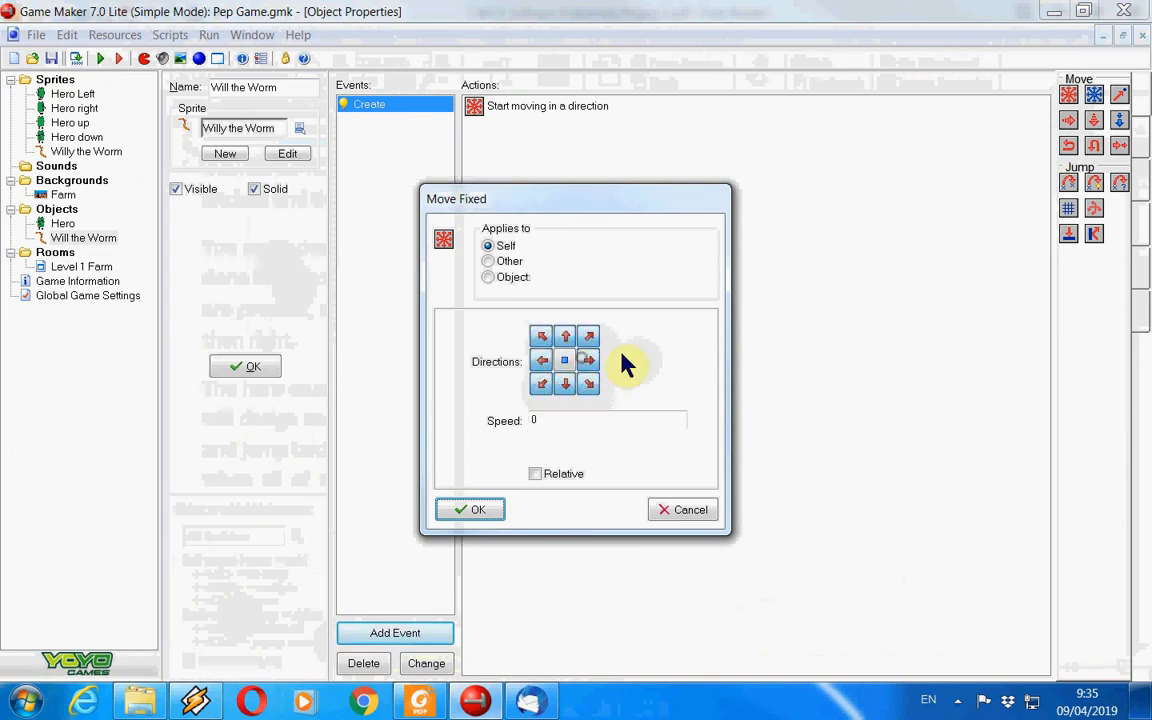
{"action": "double_click", "coordinate": [573, 421]}
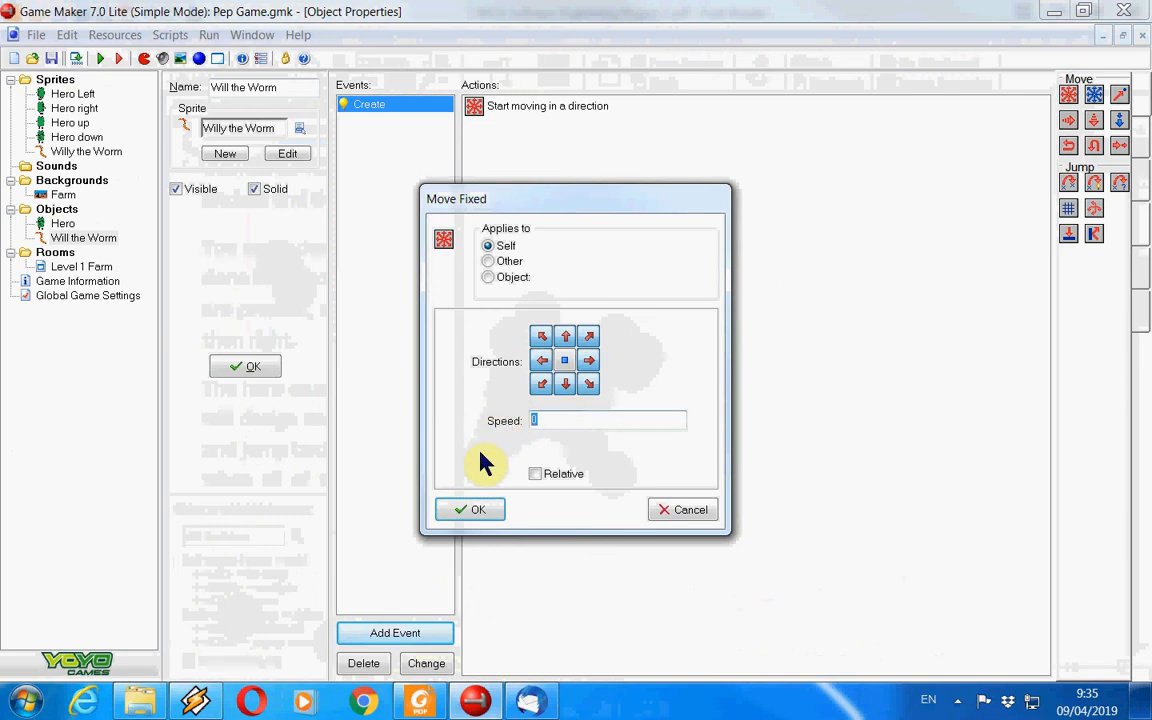
{"action": "type", "text": "6"}
{"action": "left_click", "coordinate": [470, 510]}
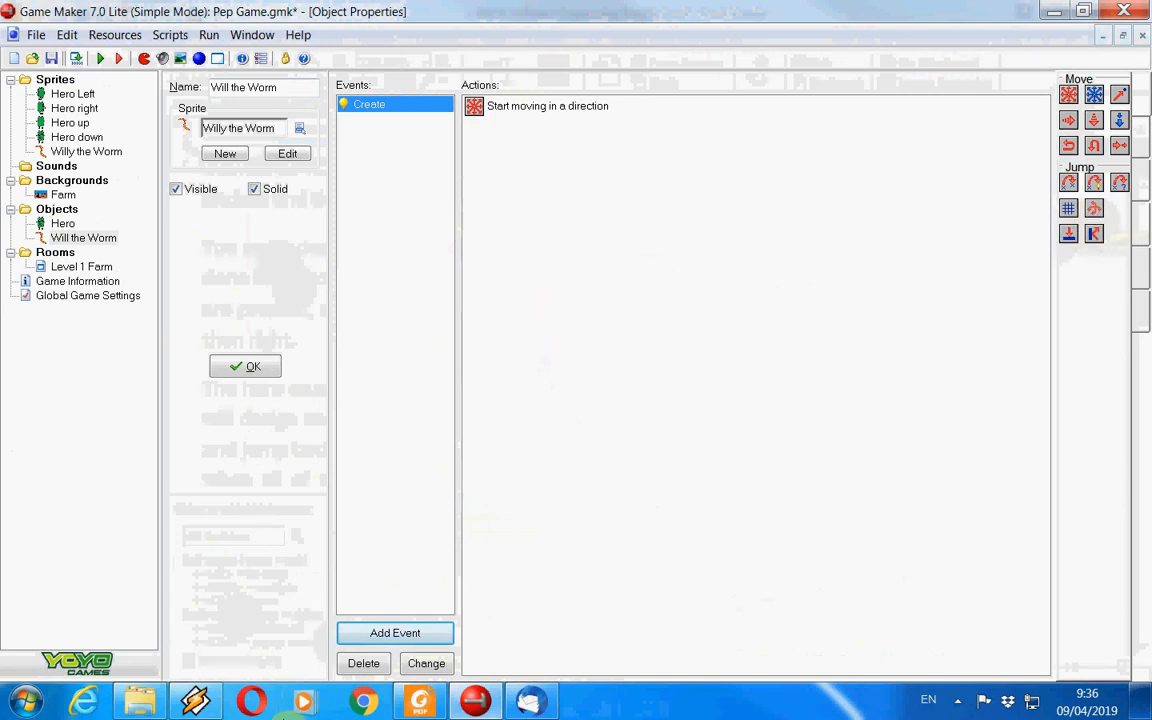
Add an Outside Room event to the worm with a Wrap Screen action in both directions and accept the object's properties.
{"action": "left_click", "coordinate": [420, 634]}
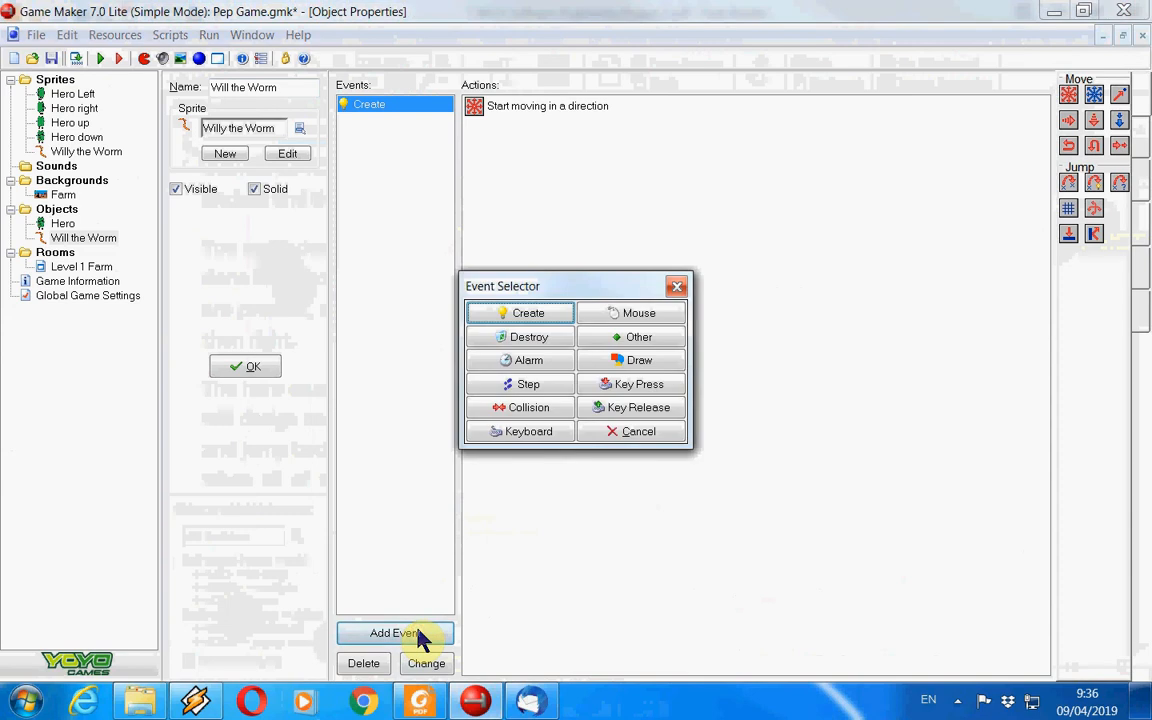
{"action": "left_click", "coordinate": [650, 338]}
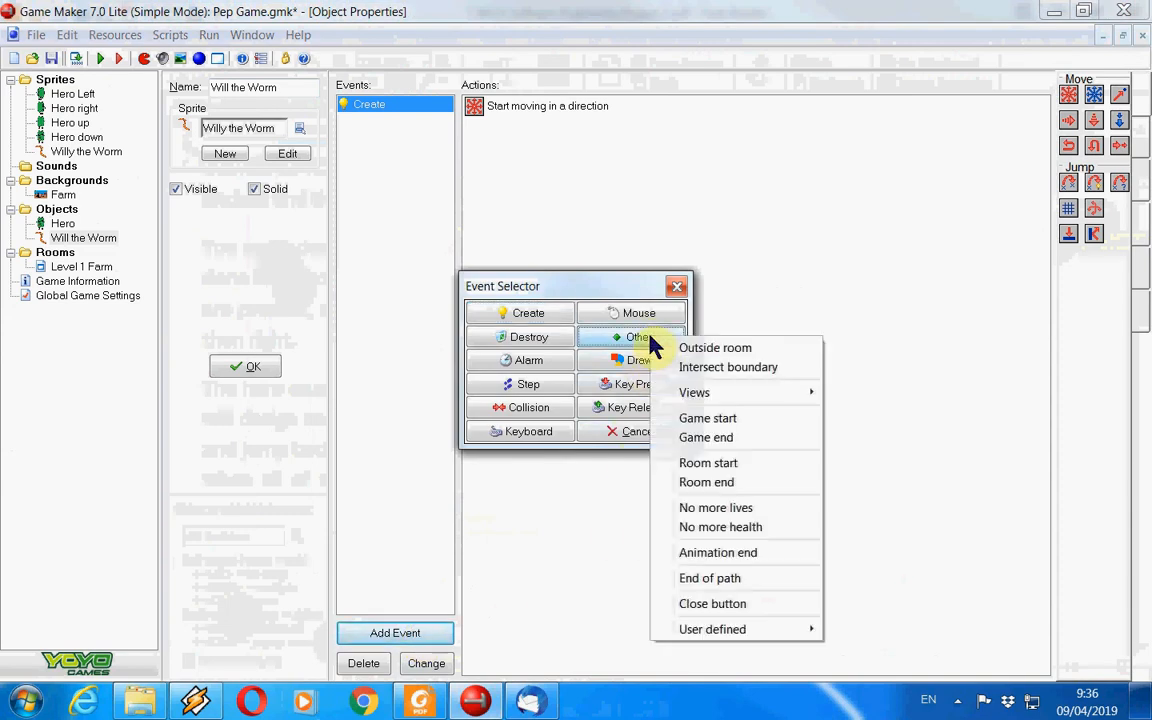
{"action": "left_click", "coordinate": [714, 348]}
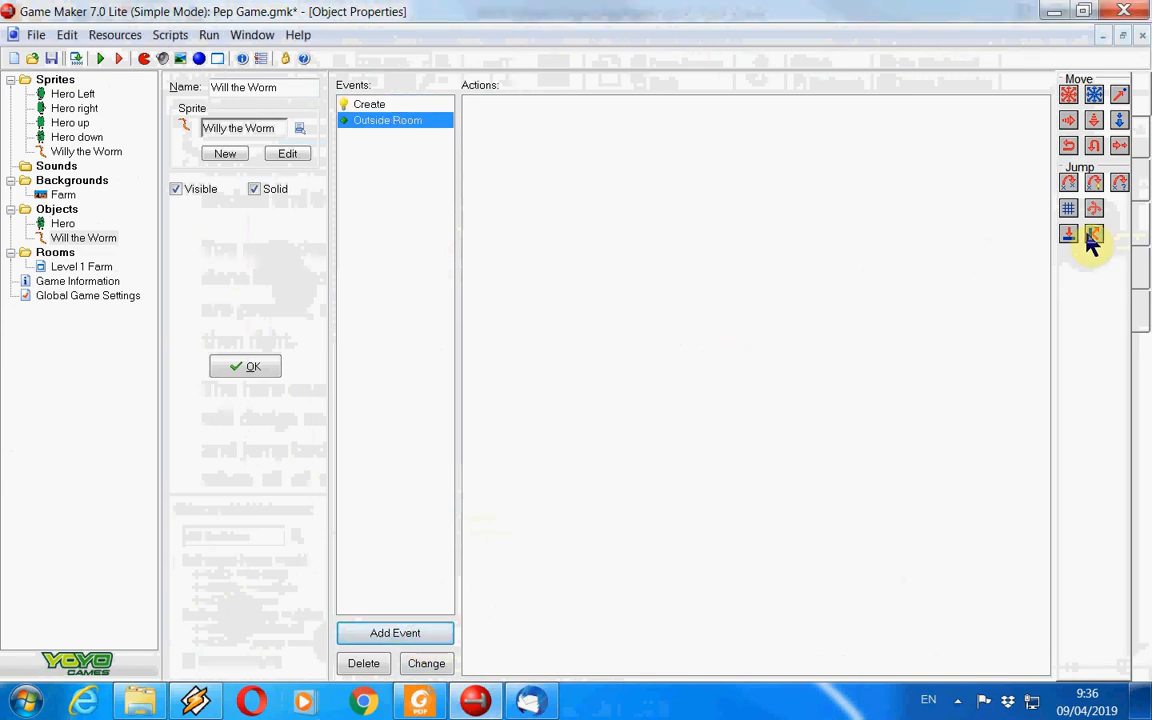
{"action": "left_click_drag", "start_coordinate": [1097, 214], "coordinate": [697, 286]}
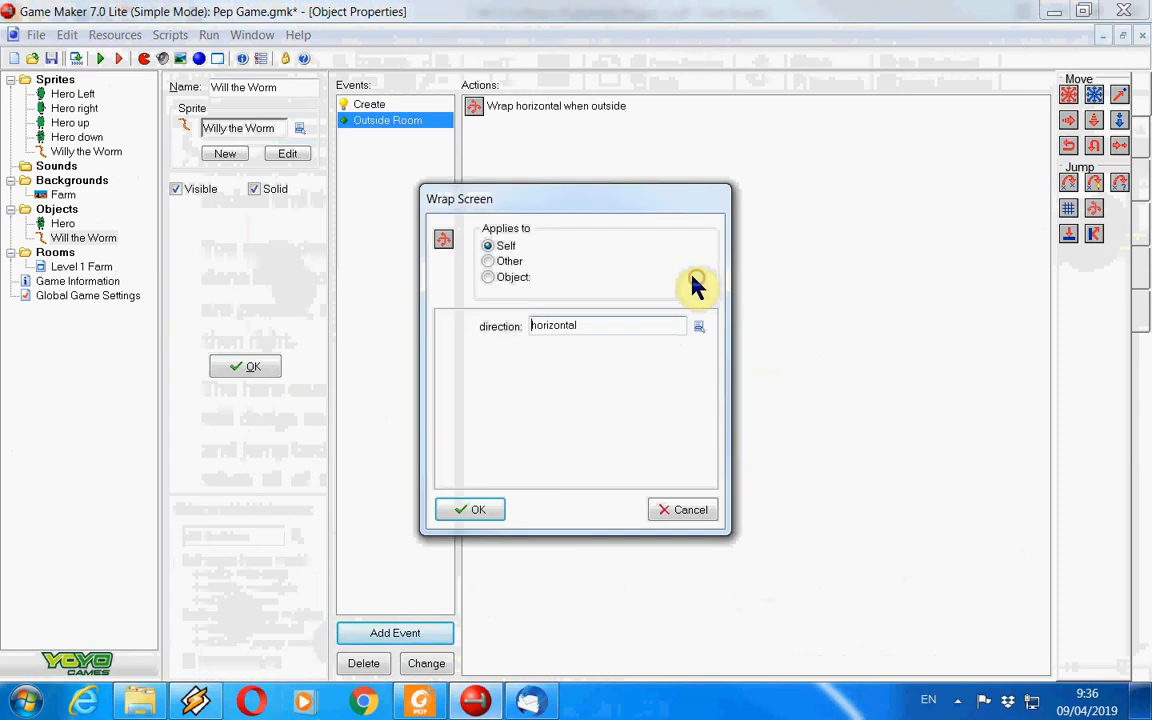
{"action": "left_click", "coordinate": [698, 327]}
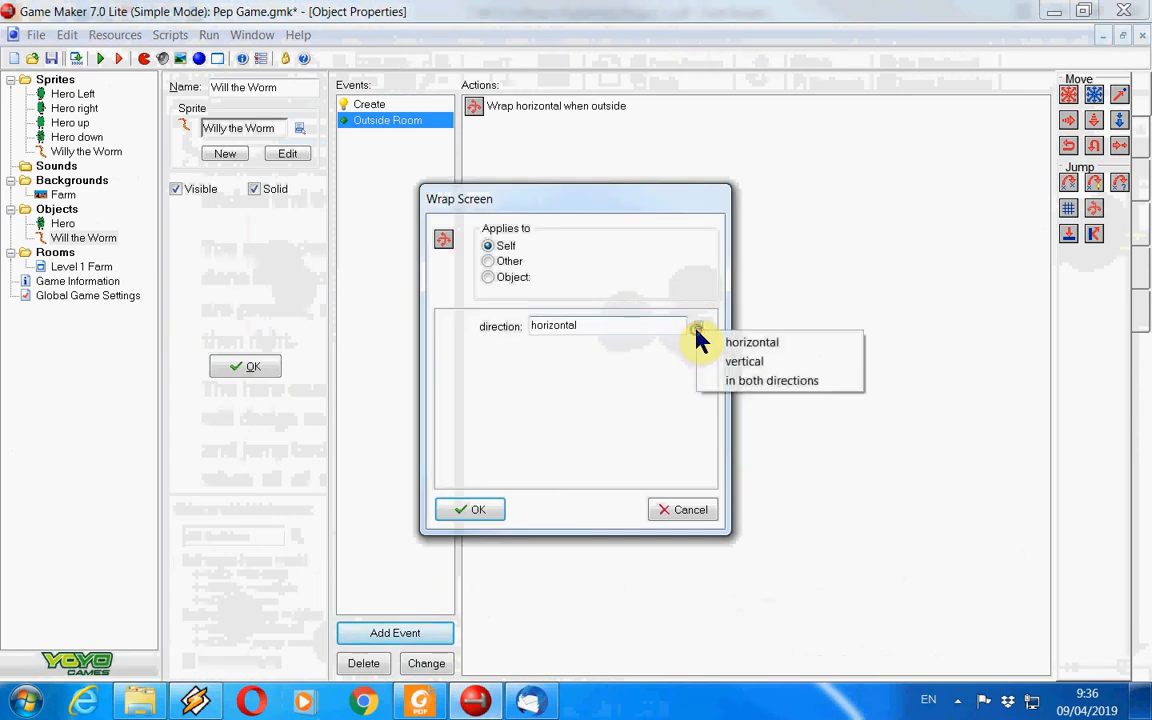
{"action": "left_click", "coordinate": [760, 380]}
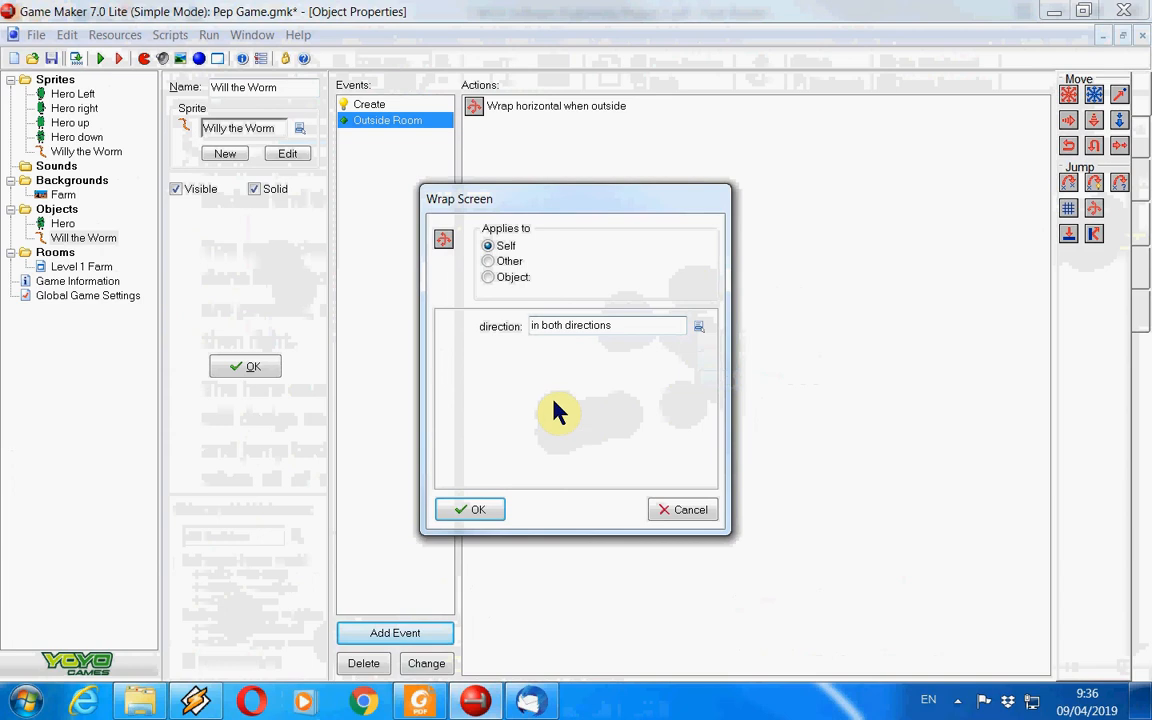
{"action": "left_click", "coordinate": [496, 514]}
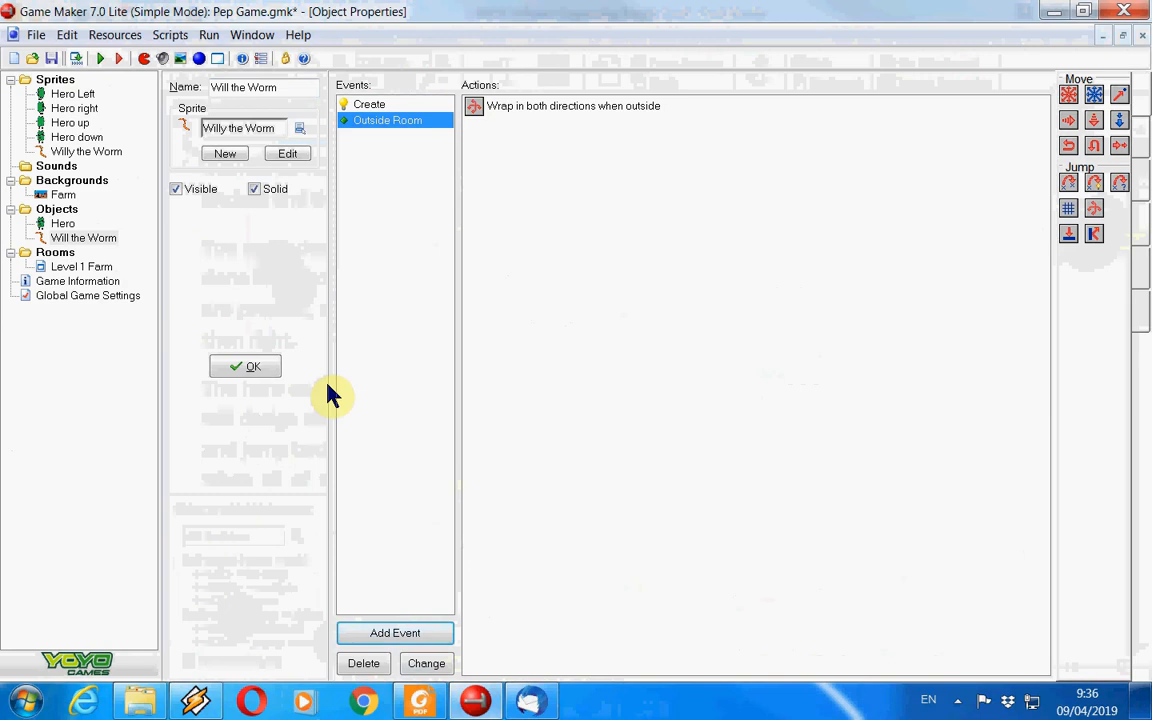
{"action": "left_click", "coordinate": [246, 369]}
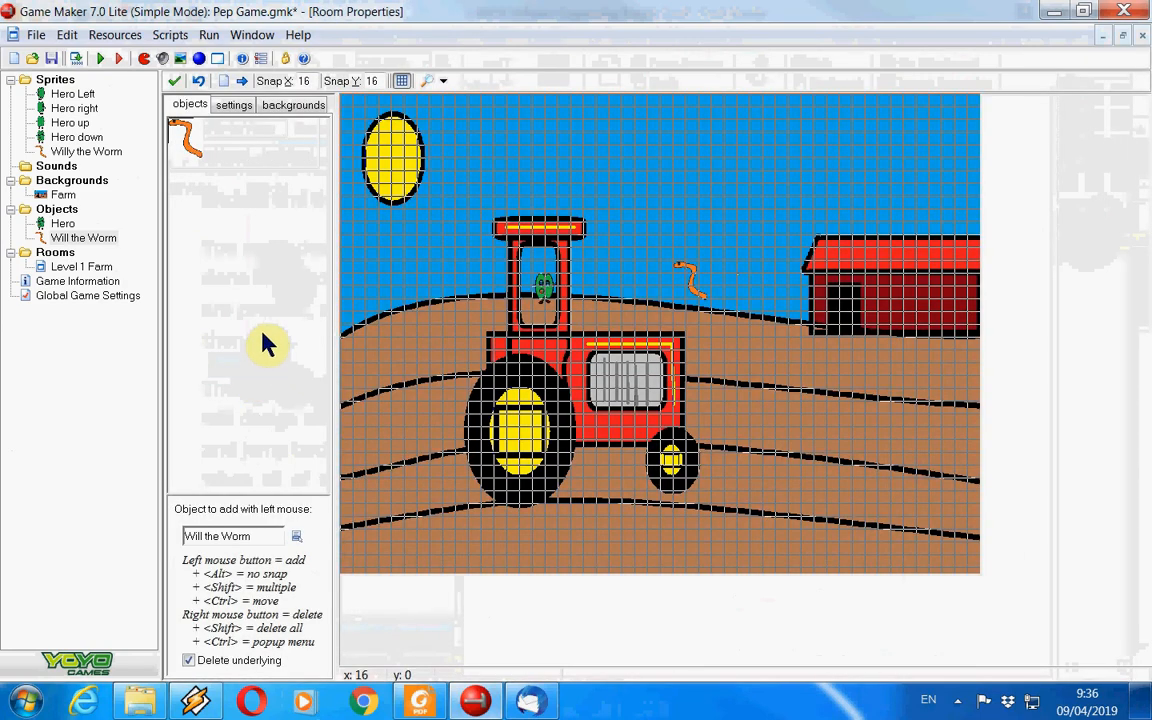
Create a new sprite and name it Coin.
{"action": "left_click", "coordinate": [116, 36]}
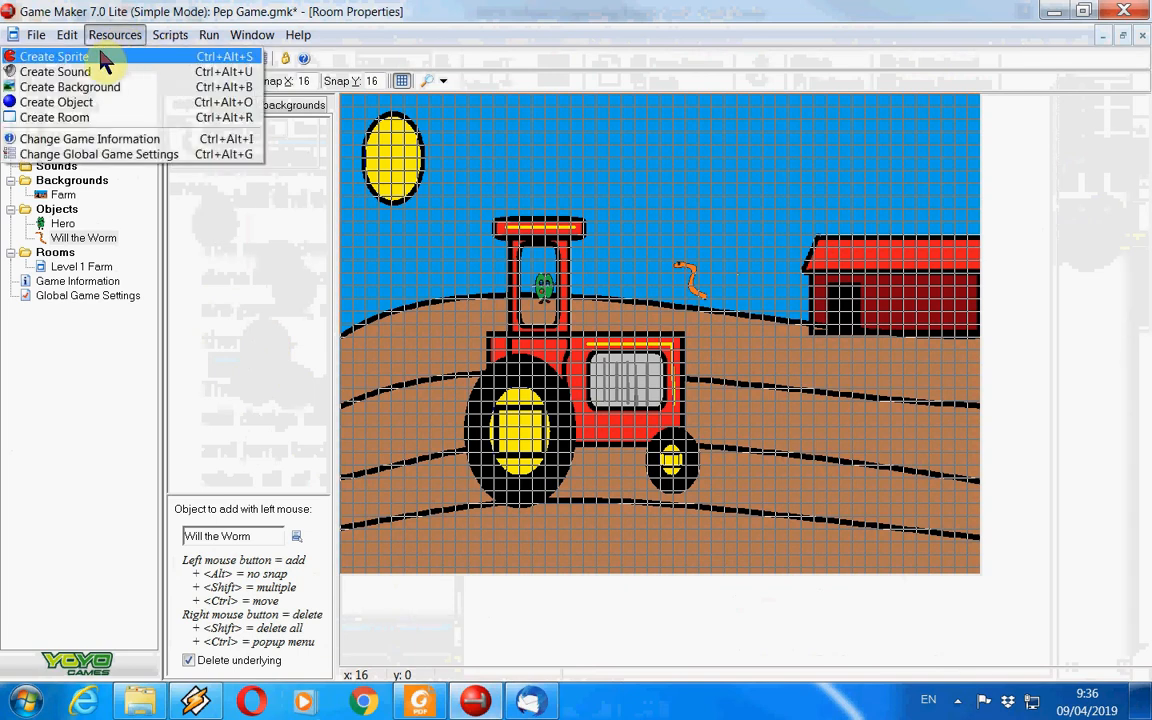
{"action": "left_click", "coordinate": [104, 58]}
{"action": "double_click", "coordinate": [265, 92]}
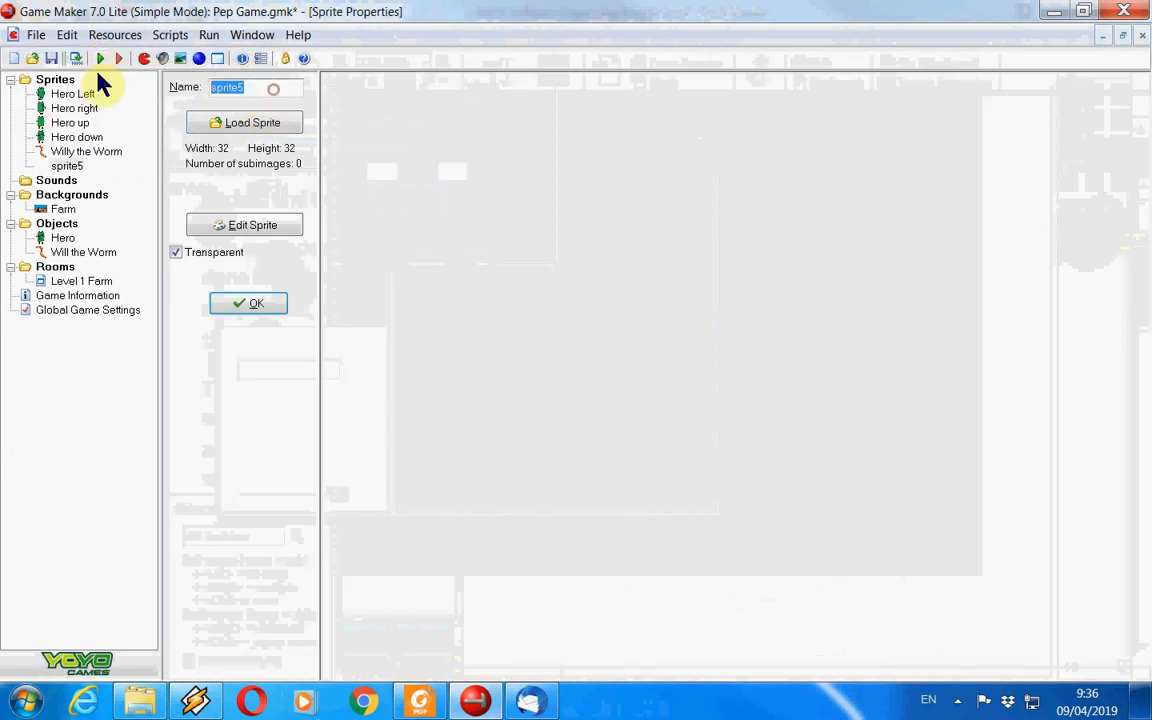
{"action": "type", "text": "Coin"}
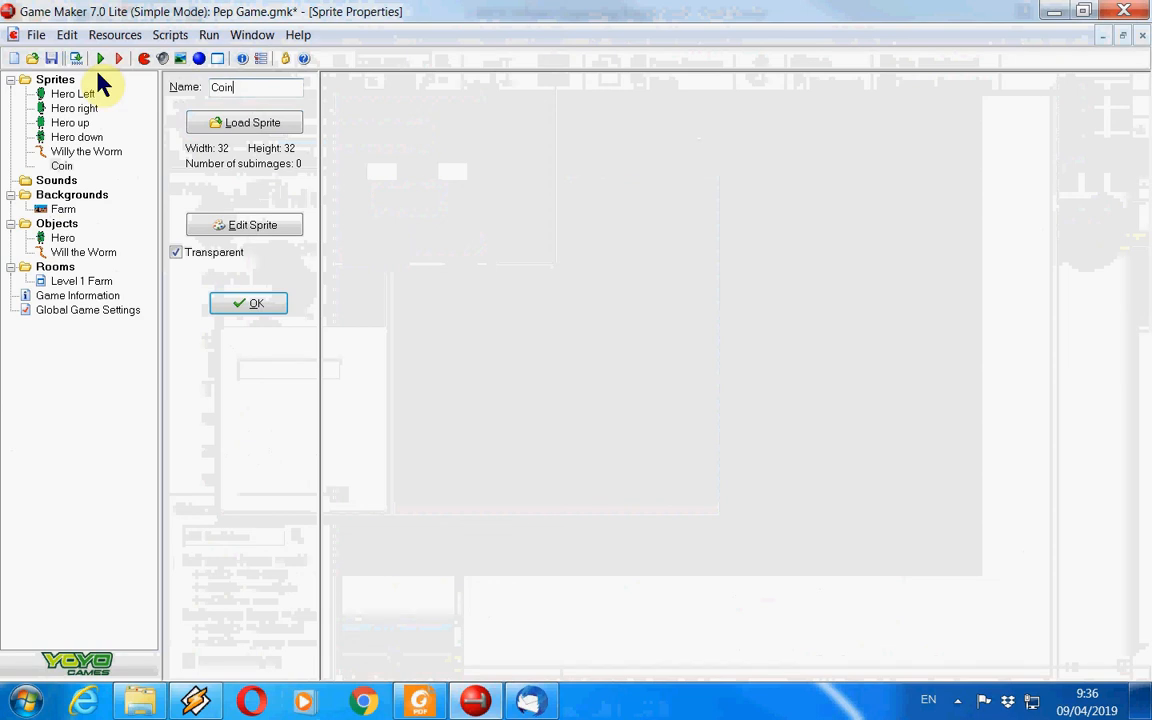
Open the Coin sprite's image 0 in a maximized, enlarged Image Editor and choose the ellipse tool.
{"action": "left_click", "coordinate": [284, 232]}
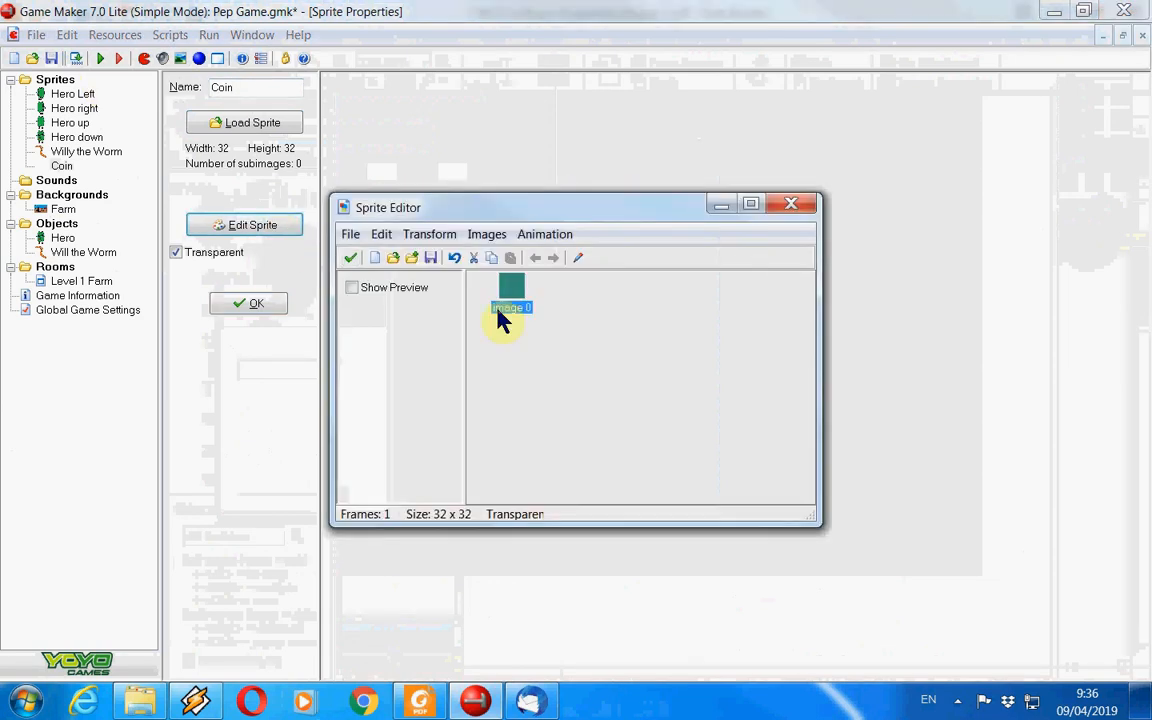
{"action": "double_click", "coordinate": [518, 291]}
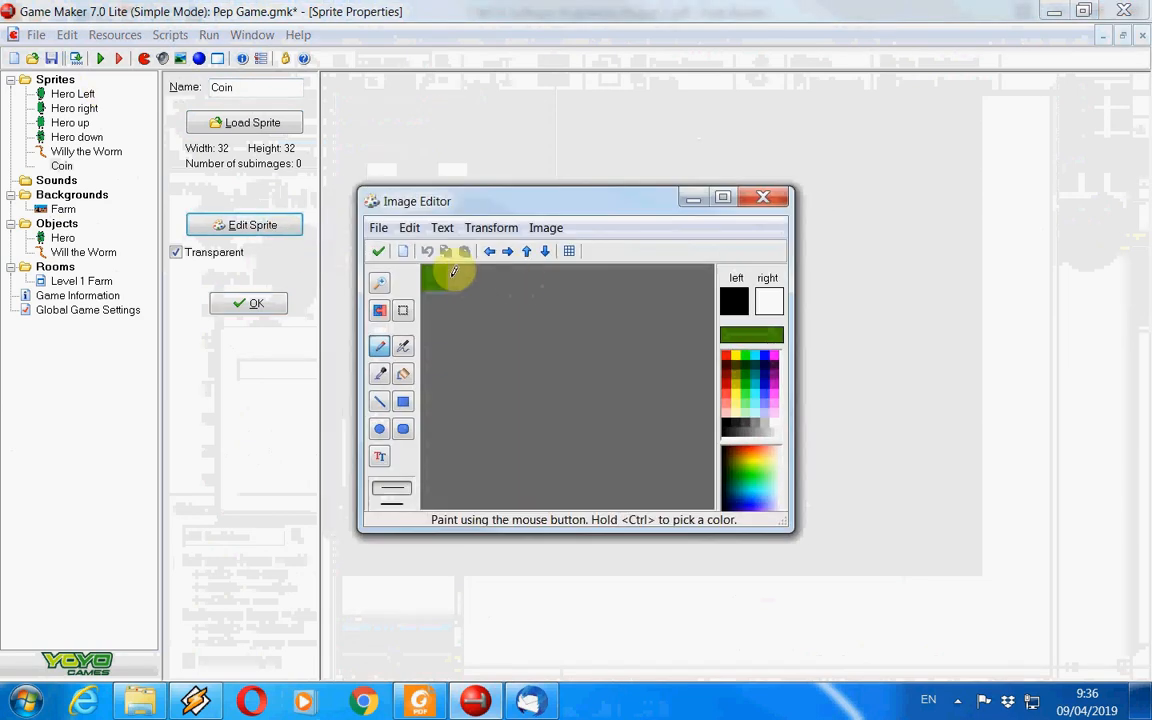
{"action": "left_click", "coordinate": [389, 287]}
{"action": "left_click", "coordinate": [389, 287]}
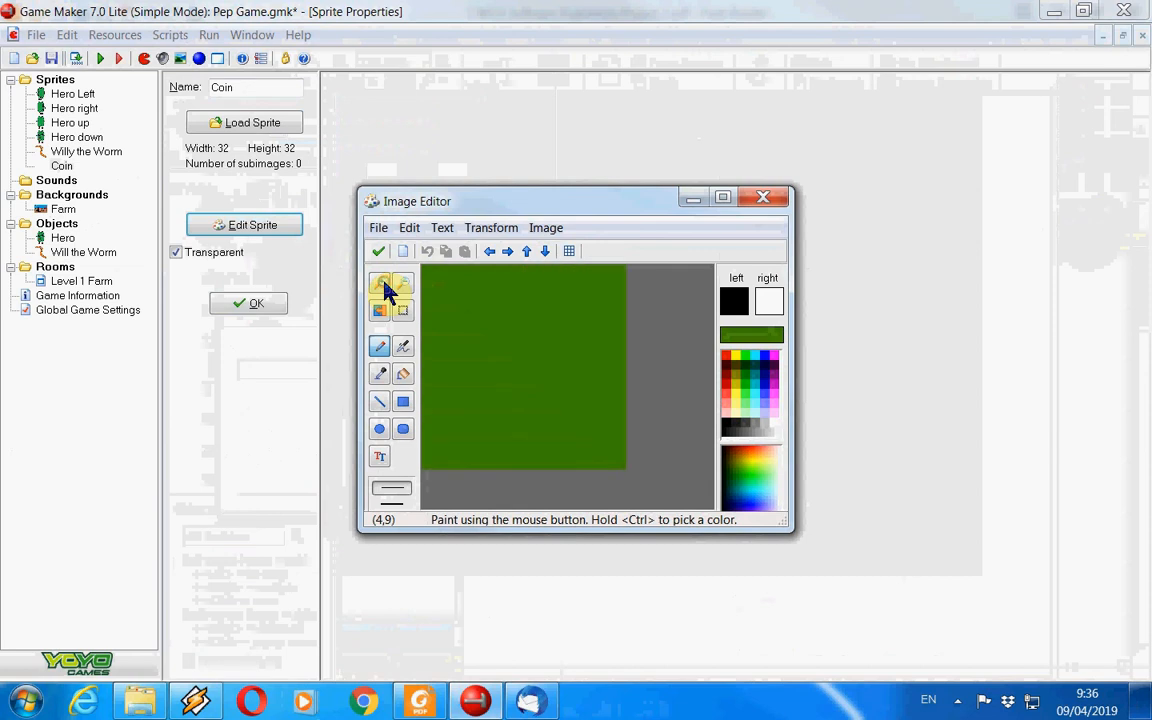
{"action": "left_click", "coordinate": [380, 430]}
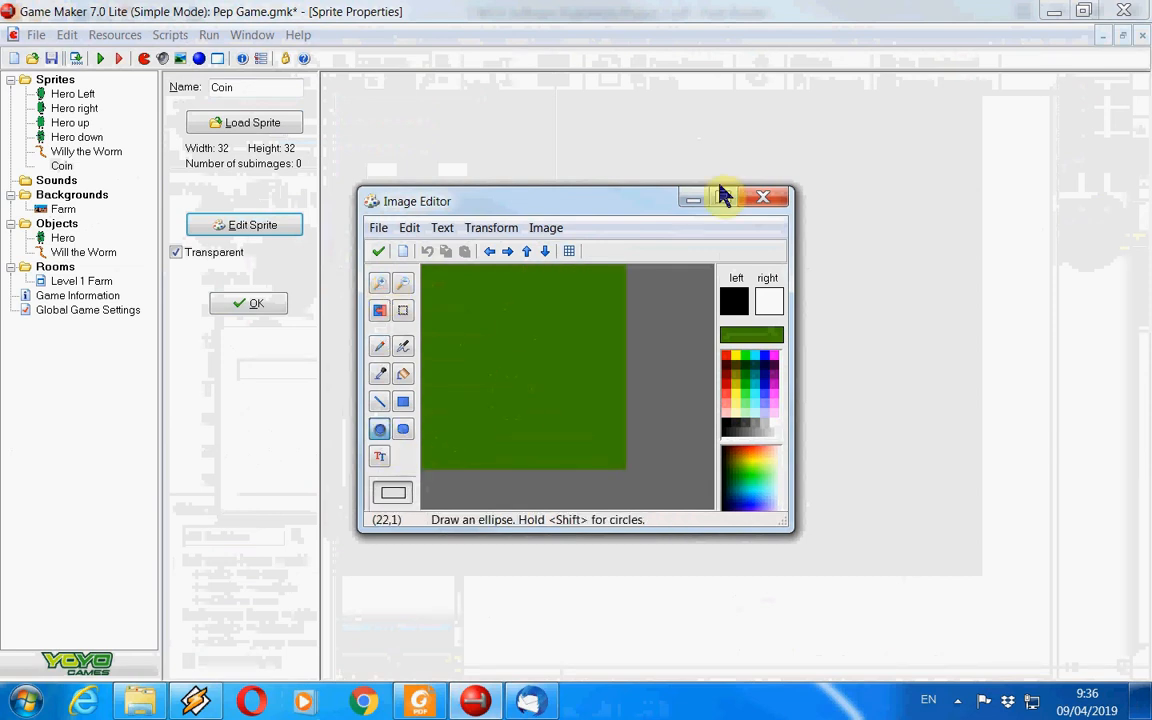
{"action": "left_click", "coordinate": [724, 199]}
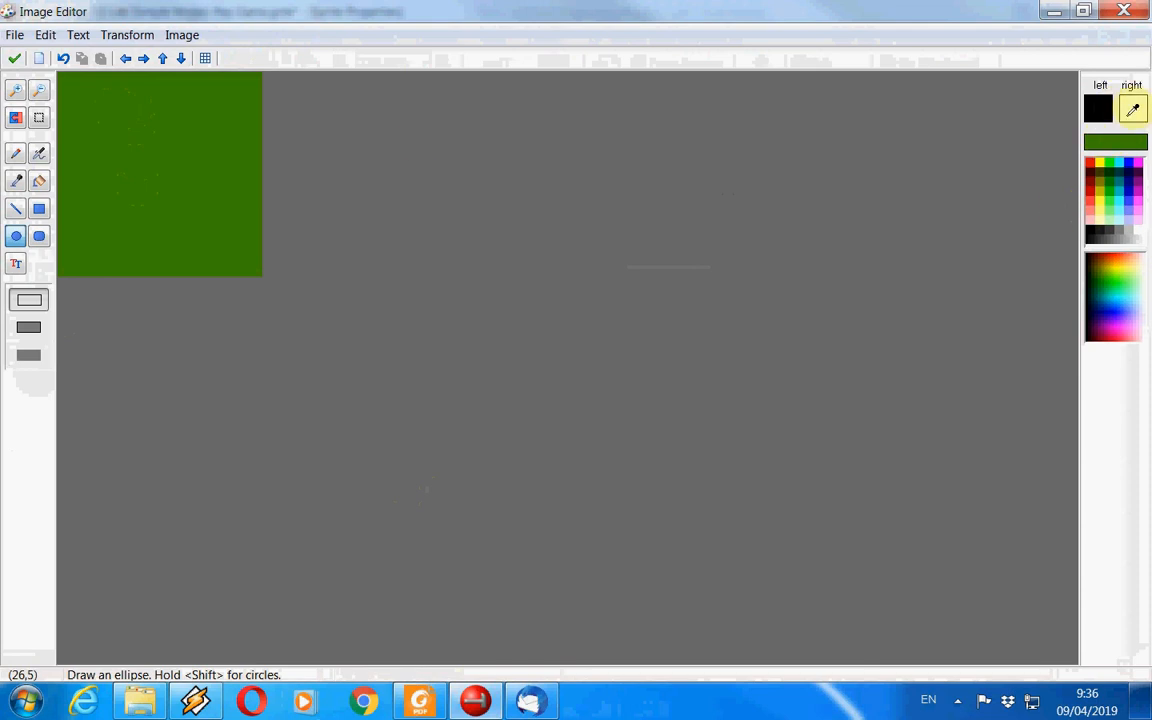
Try a black outline-only ellipse and a white-filled ellipse with a black outline on the Coin image, undoing each.
{"action": "left_click_drag", "start_coordinate": [91, 101], "coordinate": [236, 268]}
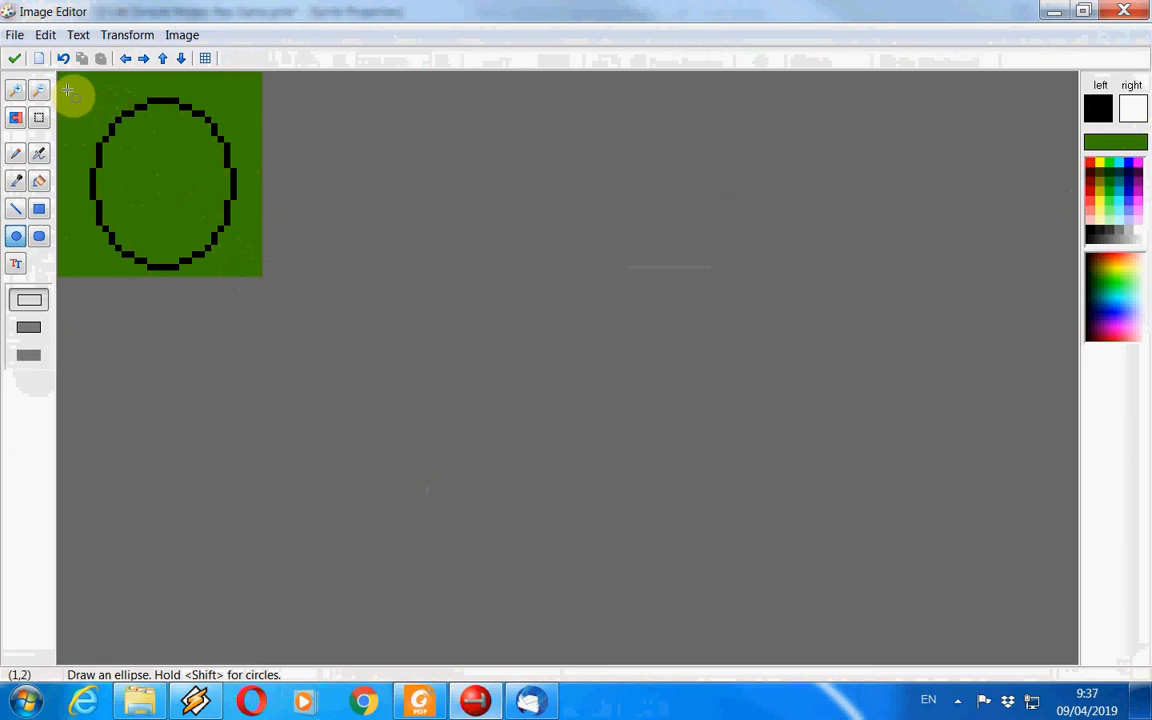
{"action": "left_click", "coordinate": [63, 59]}
{"action": "left_click", "coordinate": [28, 327]}
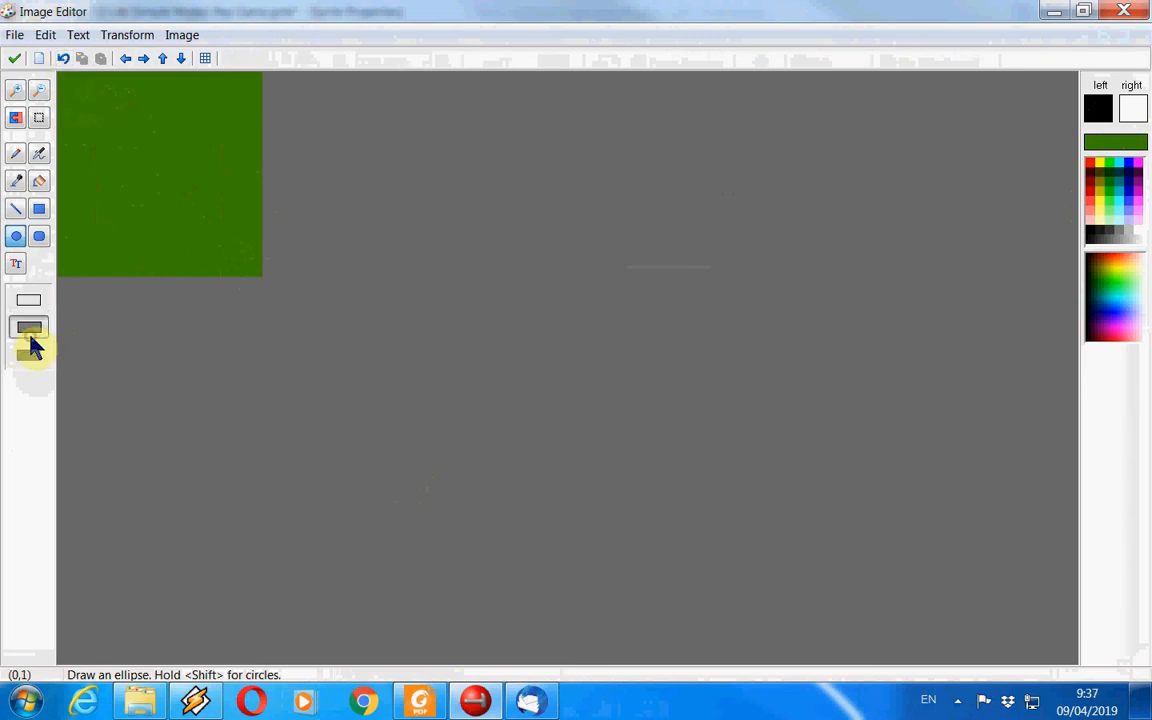
{"action": "left_click_drag", "start_coordinate": [97, 92], "coordinate": [258, 250]}
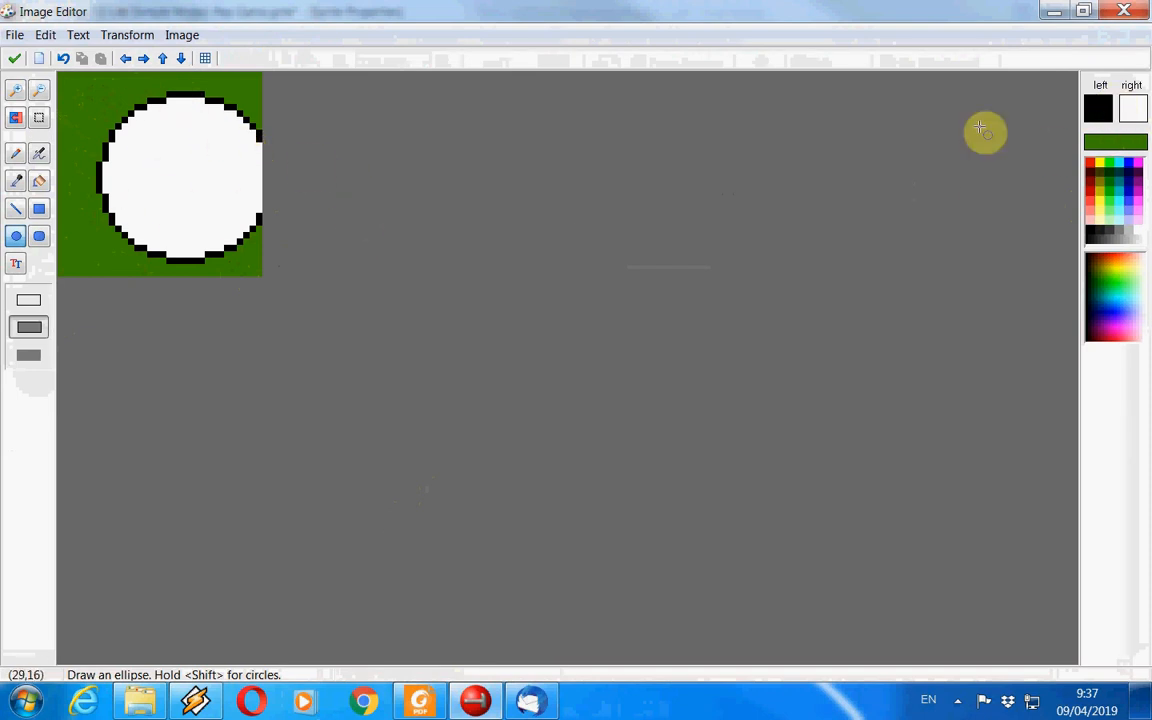
{"action": "left_click", "coordinate": [62, 58]}
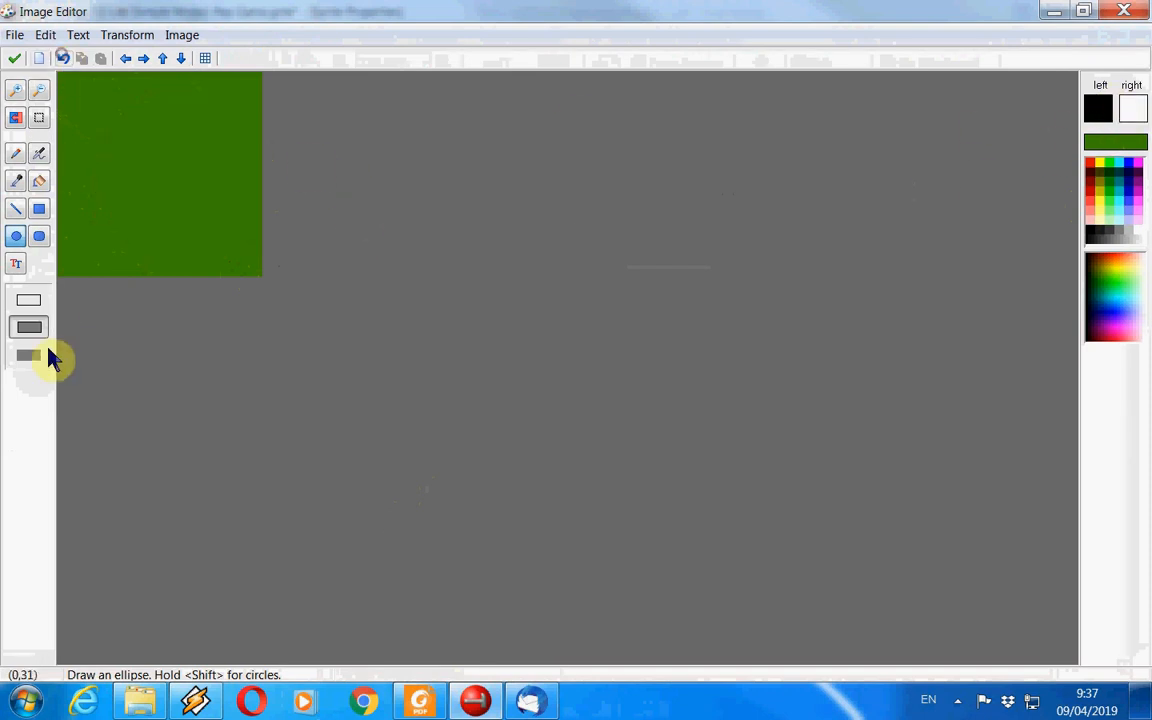
Set the ellipse style to solid fill without outline, undo a black trial ellipse and draw the coin as a tall mustard-yellow ellipse.
{"action": "left_click", "coordinate": [42, 358]}
{"action": "left_click_drag", "start_coordinate": [96, 110], "coordinate": [225, 285]}
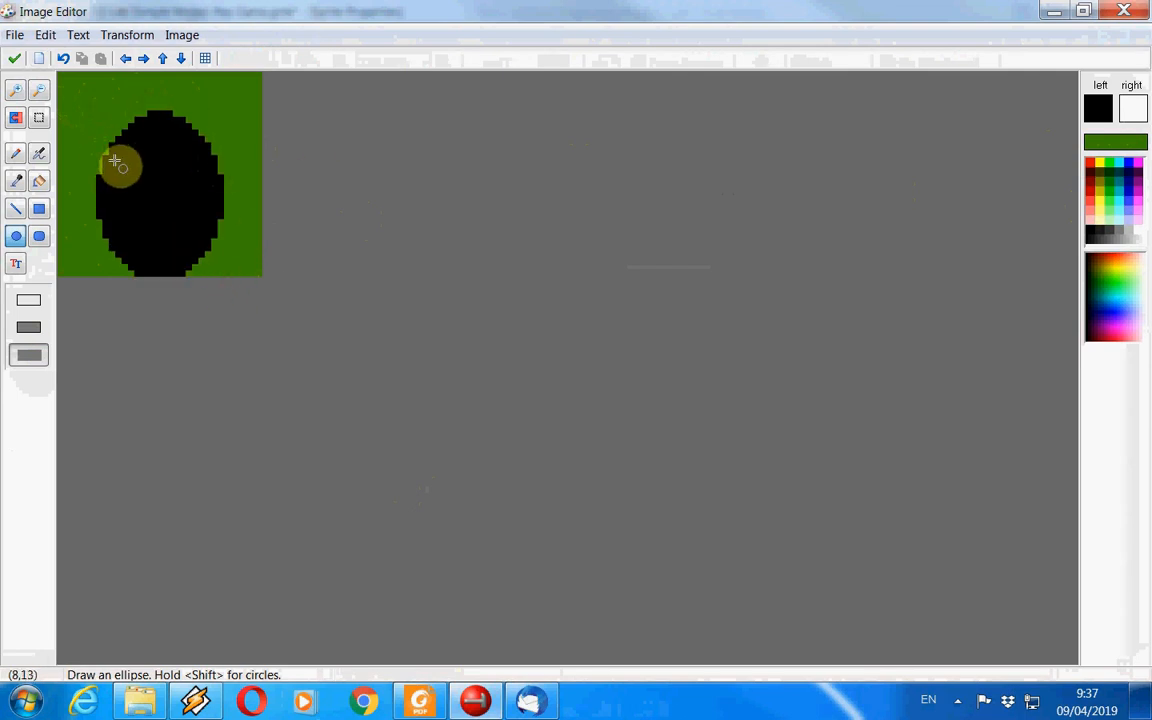
{"action": "left_click", "coordinate": [62, 58]}
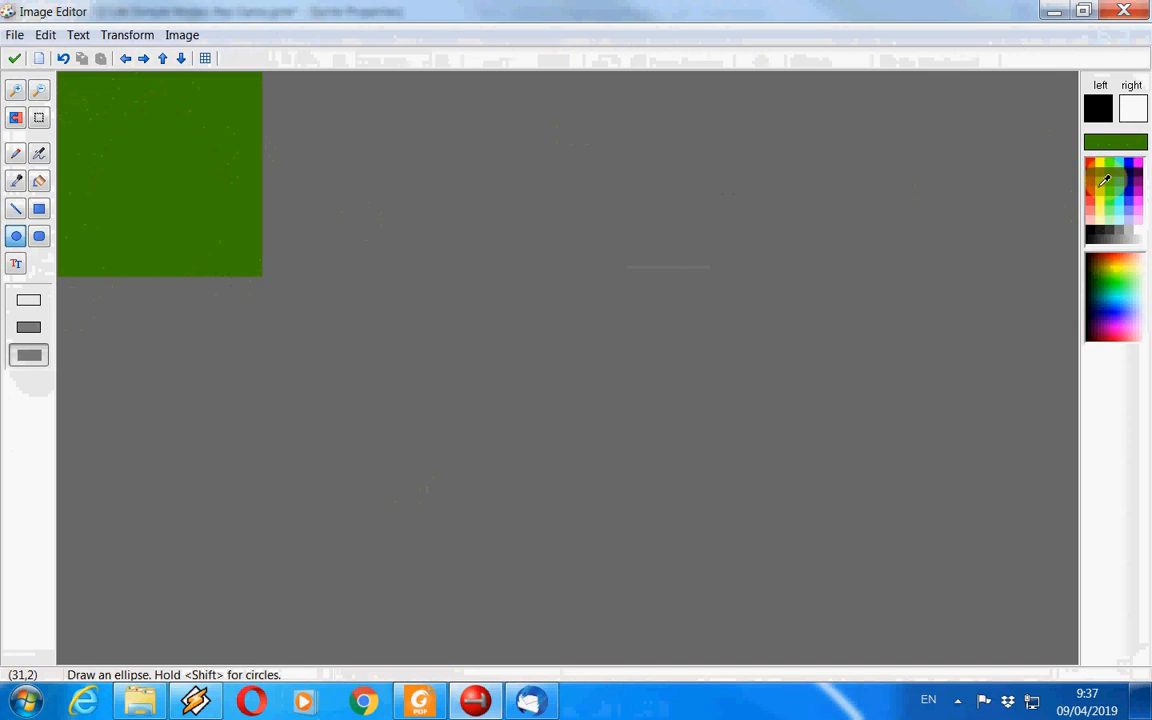
{"action": "left_click", "coordinate": [1101, 174]}
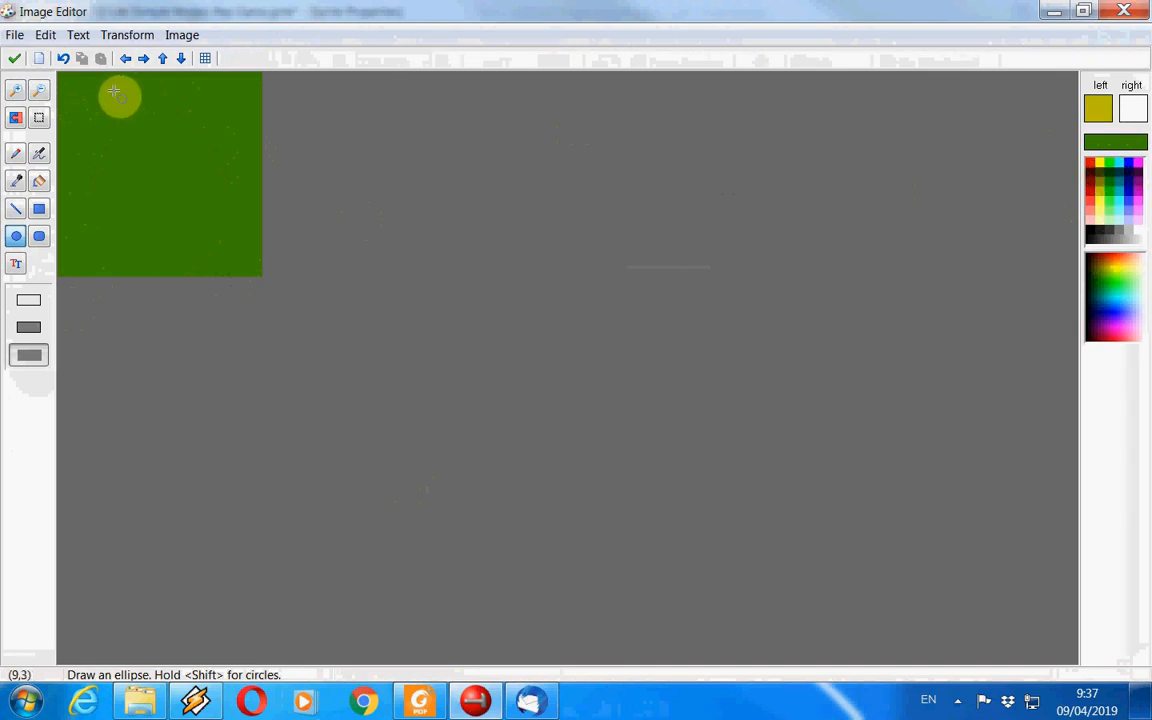
{"action": "left_click_drag", "start_coordinate": [94, 75], "coordinate": [202, 263]}
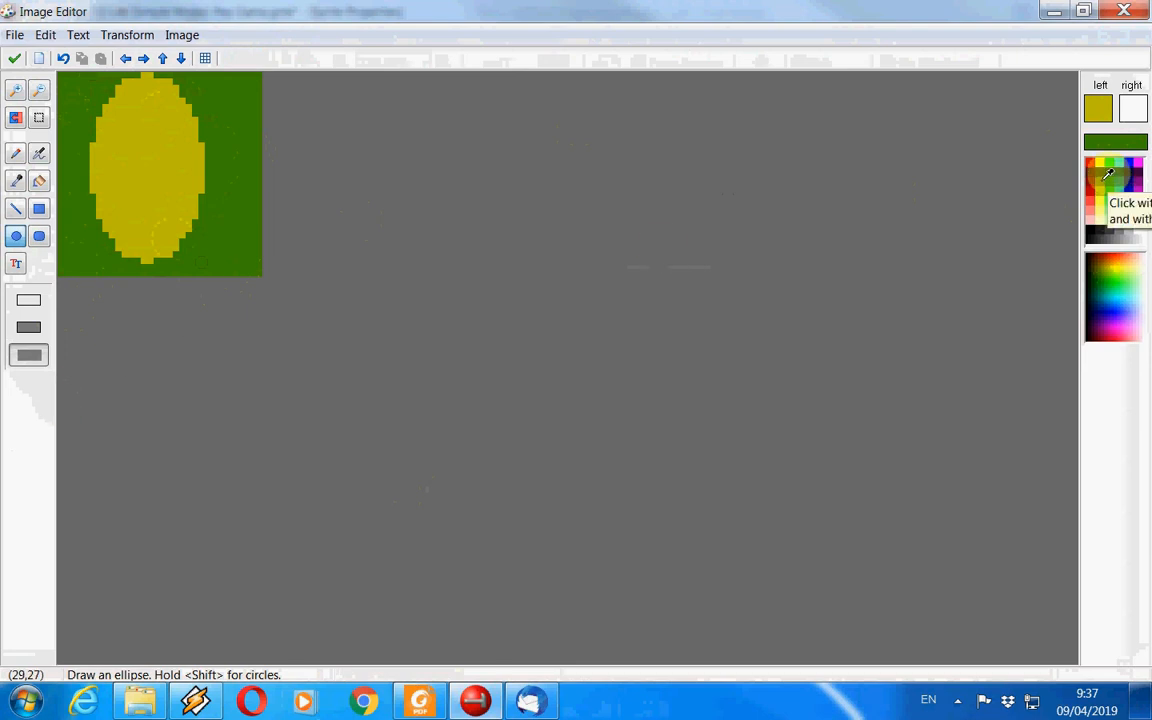
Pick dark olive, undo a filled trial ellipse on the coin, and draw an outline-only ellipse around the coin's edge.
{"action": "left_click", "coordinate": [1100, 177]}
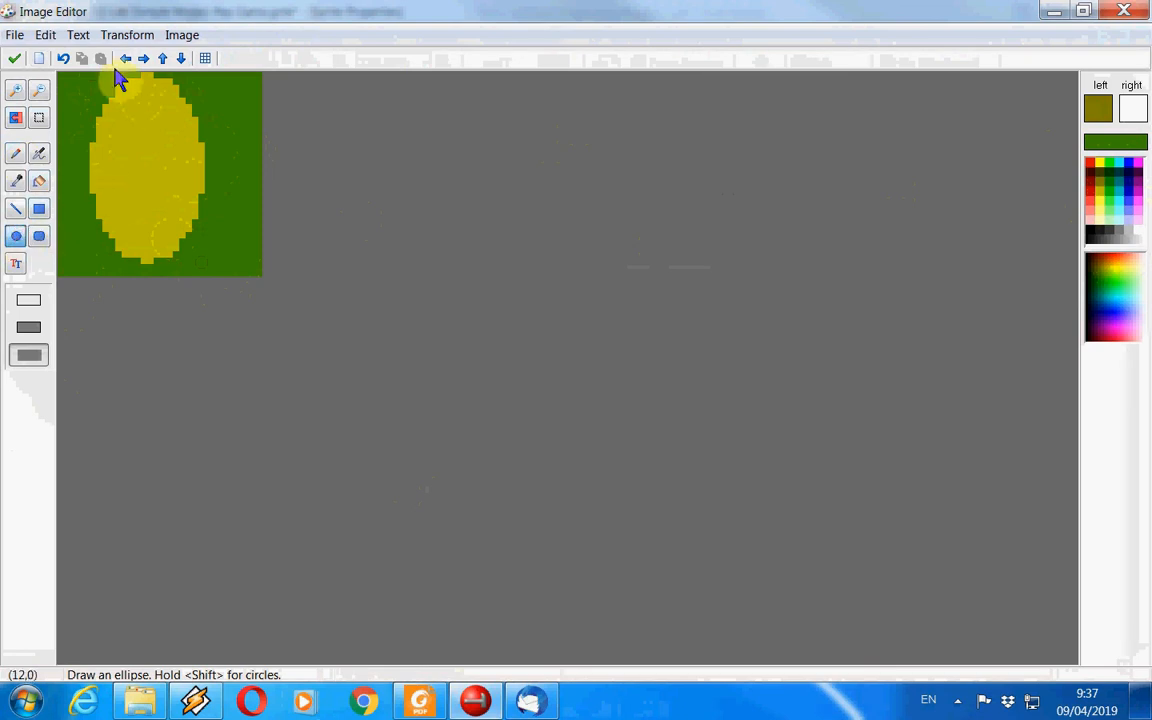
{"action": "left_click_drag", "start_coordinate": [109, 79], "coordinate": [207, 234]}
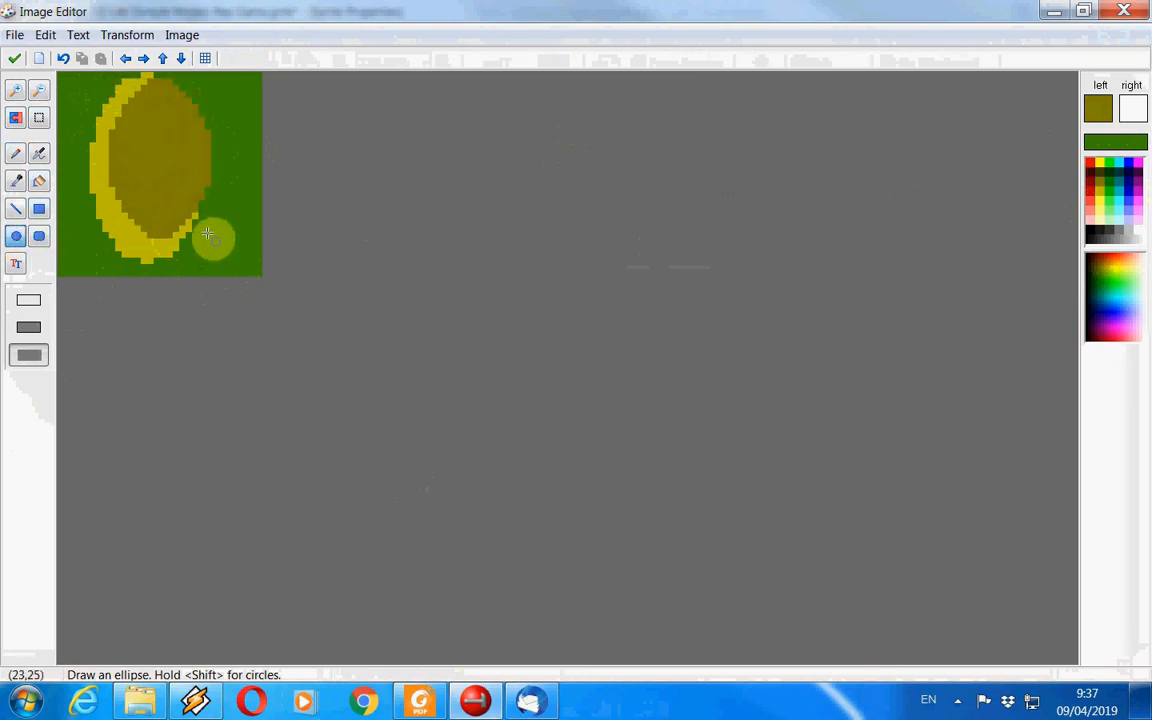
{"action": "left_click", "coordinate": [63, 58]}
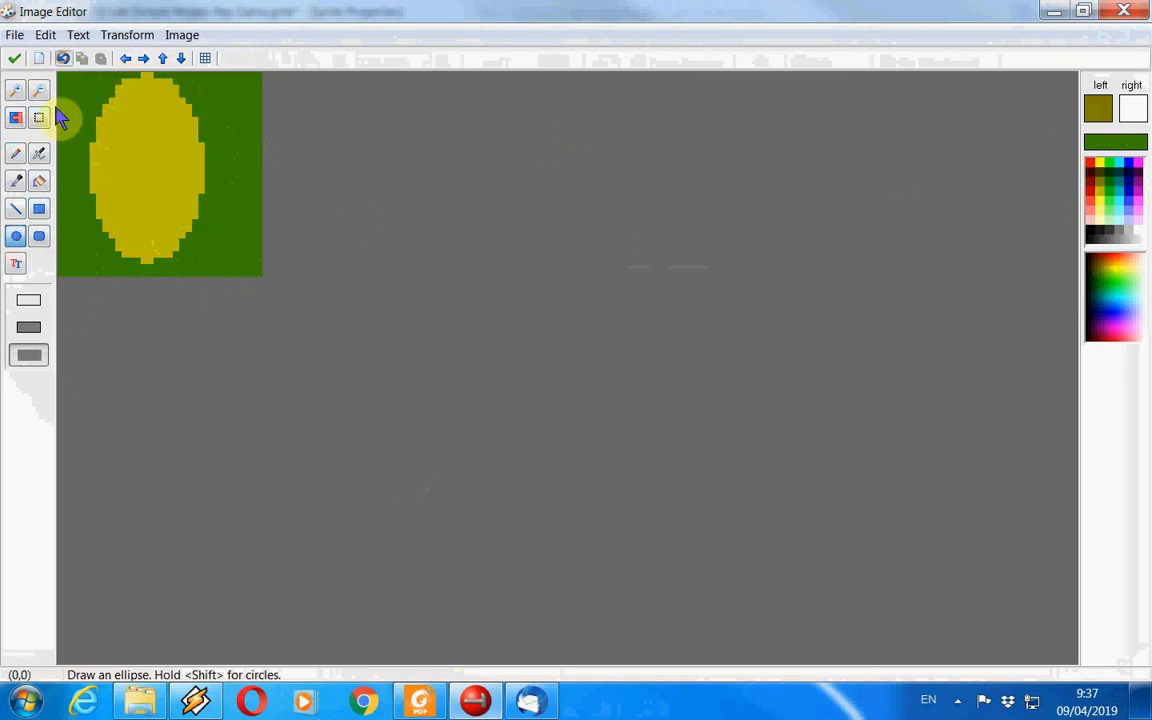
{"action": "left_click", "coordinate": [29, 305]}
{"action": "mouse_move", "coordinate": [90, 76]}
{"action": "left_mouse_down"}
{"action": "mouse_move", "coordinate": [170, 183]}
{"action": "mouse_move", "coordinate": [208, 265]}
{"action": "left_mouse_up"}
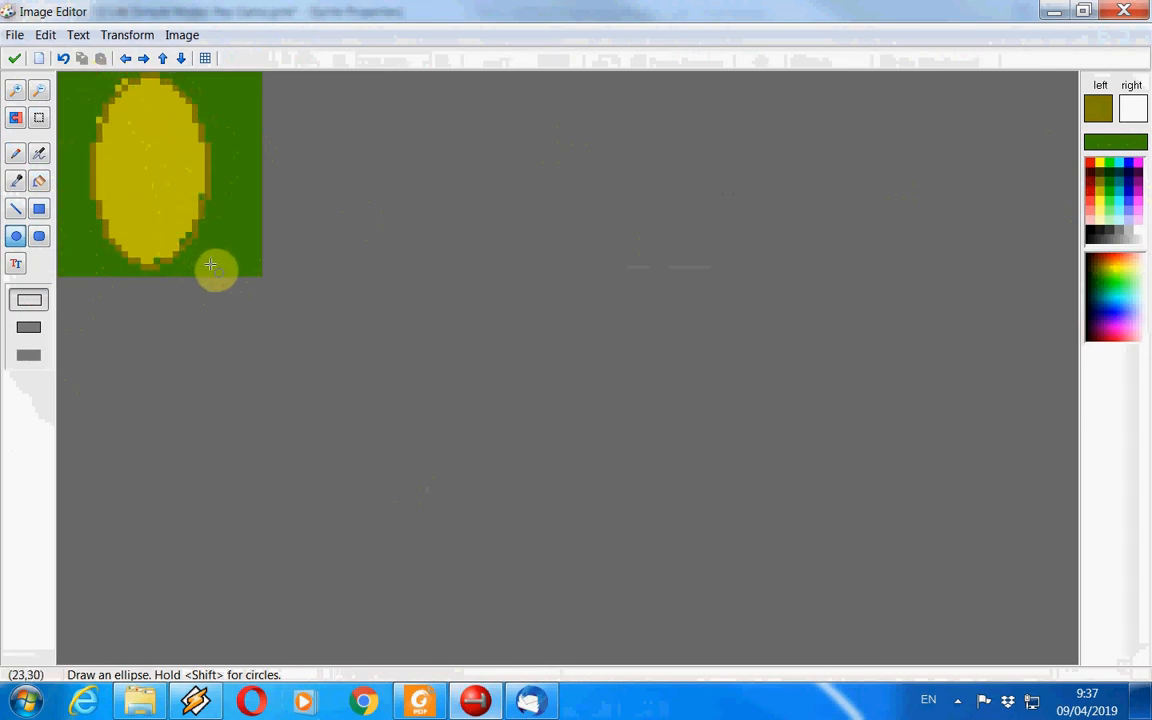
Pencil a rough dollar sign with a 10 beneath it on the coin in dark olive, and save the finished Coin sprite.
{"action": "left_click", "coordinate": [39, 181]}
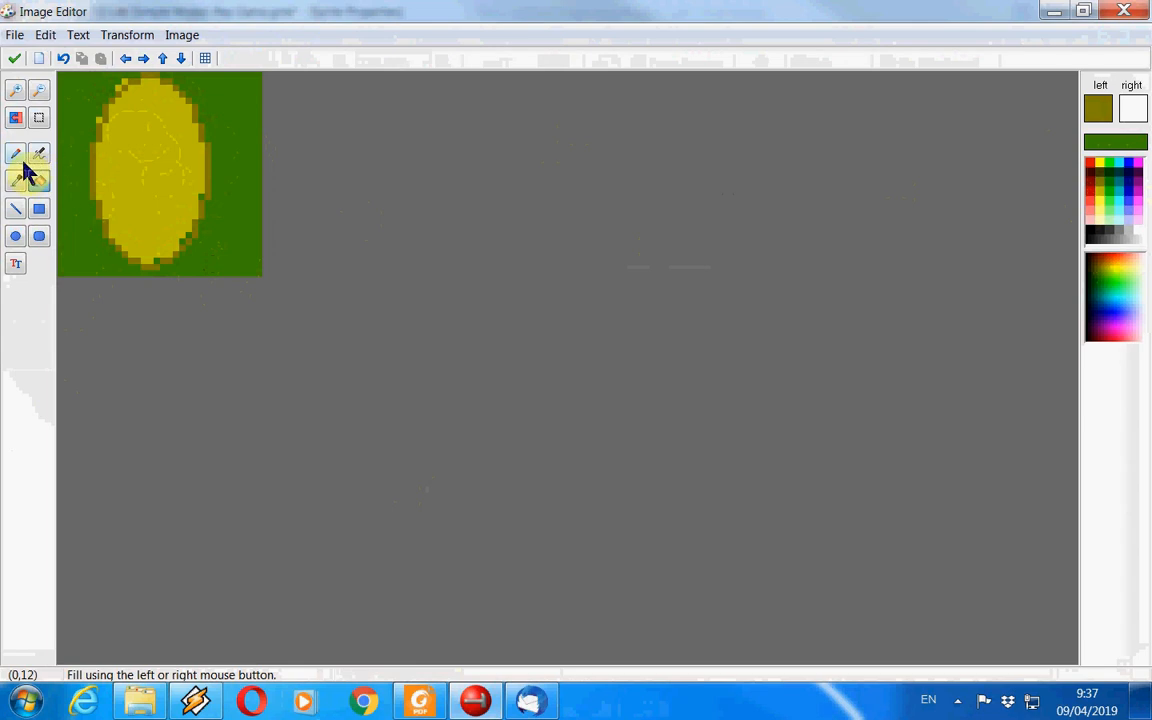
{"action": "left_click", "coordinate": [15, 153]}
{"action": "mouse_move", "coordinate": [149, 116]}
{"action": "left_mouse_down"}
{"action": "mouse_move", "coordinate": [136, 113]}
{"action": "mouse_move", "coordinate": [143, 168]}
{"action": "mouse_move", "coordinate": [168, 118]}
{"action": "mouse_move", "coordinate": [135, 175]}
{"action": "mouse_move", "coordinate": [165, 224]}
{"action": "mouse_move", "coordinate": [149, 201]}
{"action": "mouse_move", "coordinate": [185, 213]}
{"action": "left_mouse_up"}
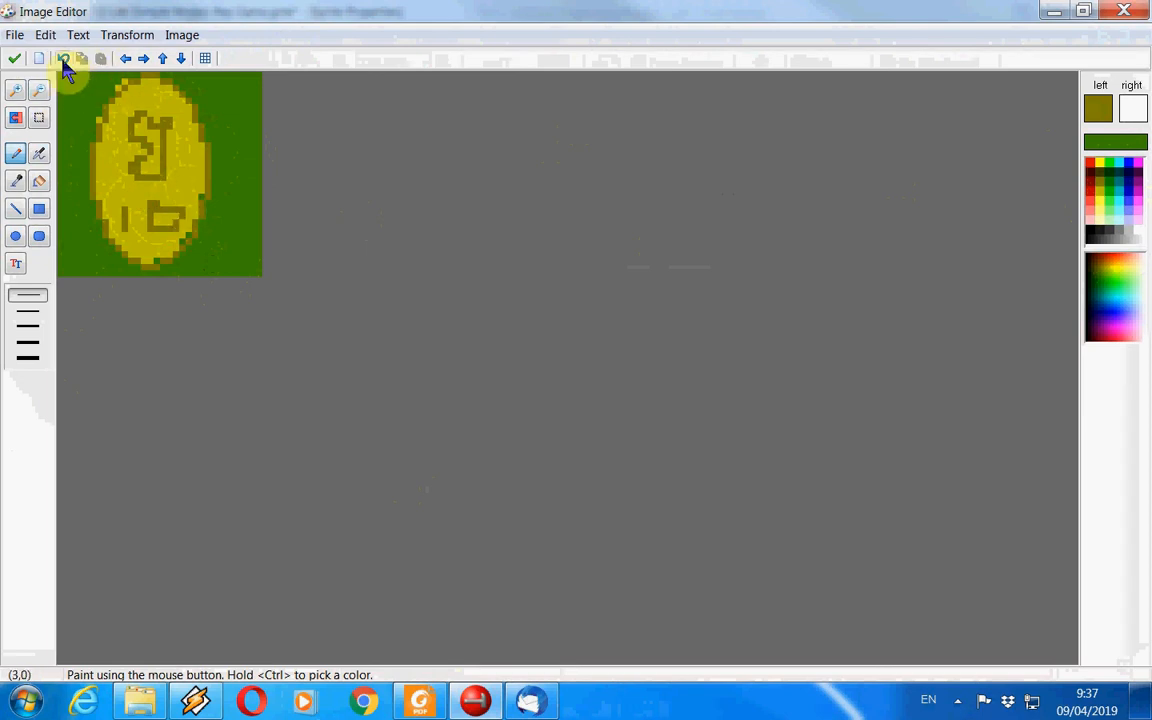
{"action": "left_click", "coordinate": [14, 58]}
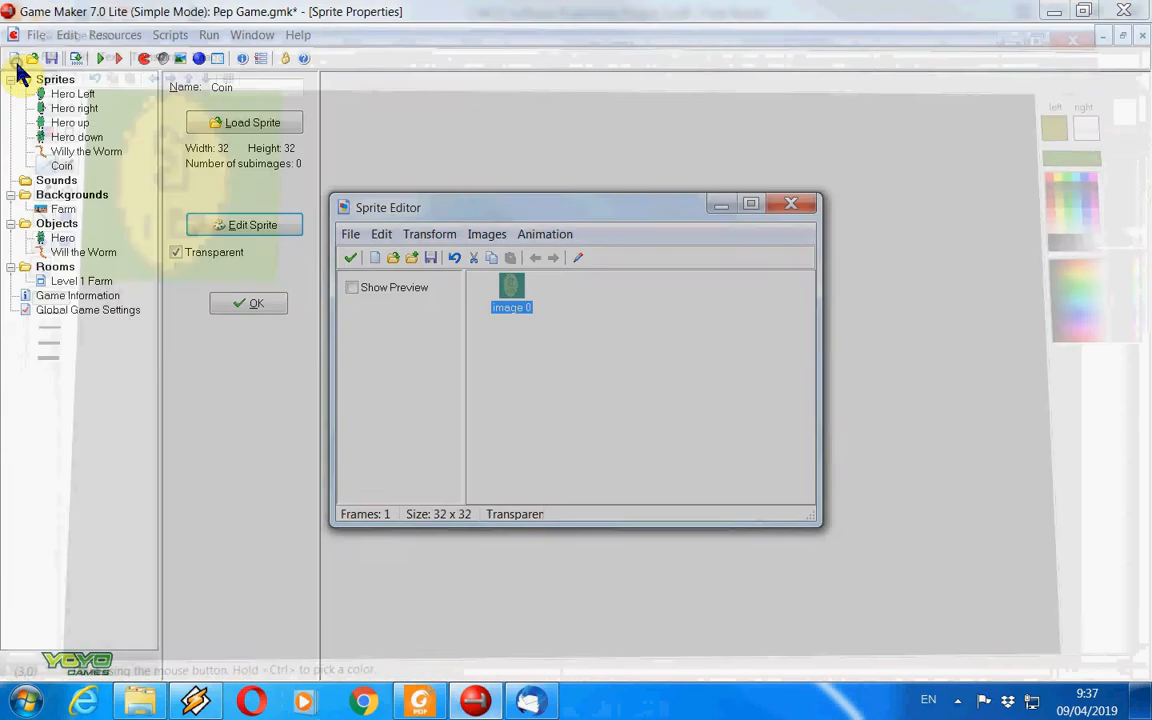
{"action": "left_click", "coordinate": [355, 263]}
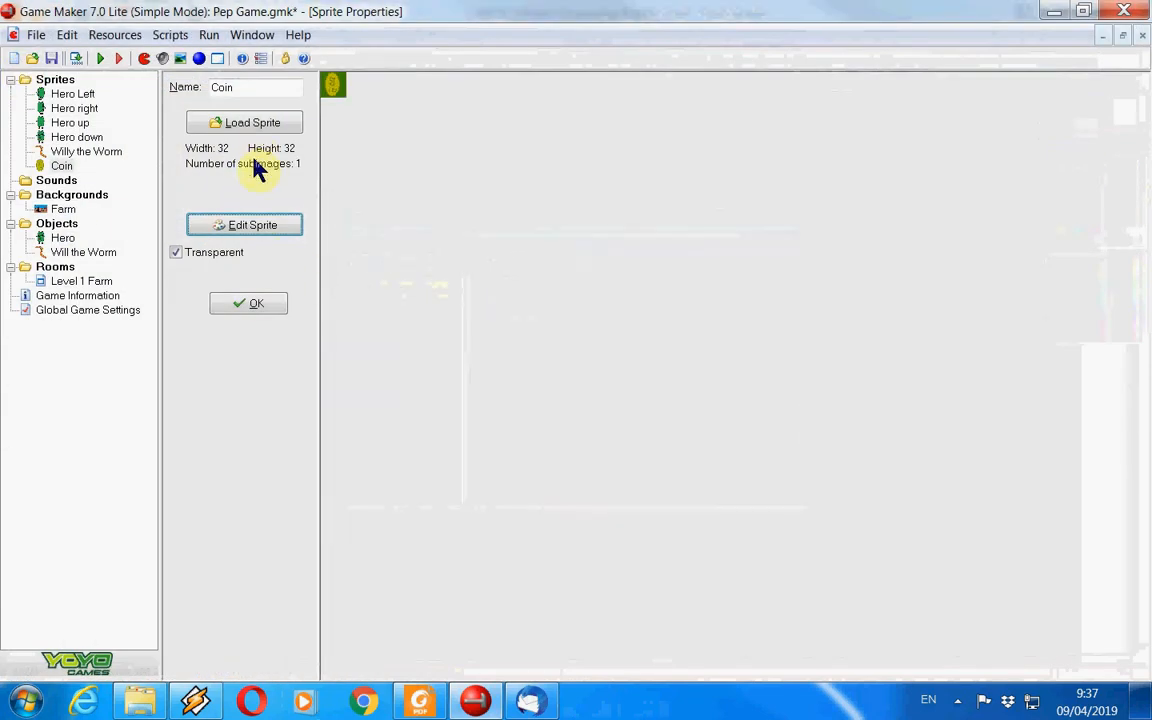
{"action": "left_click", "coordinate": [255, 306]}
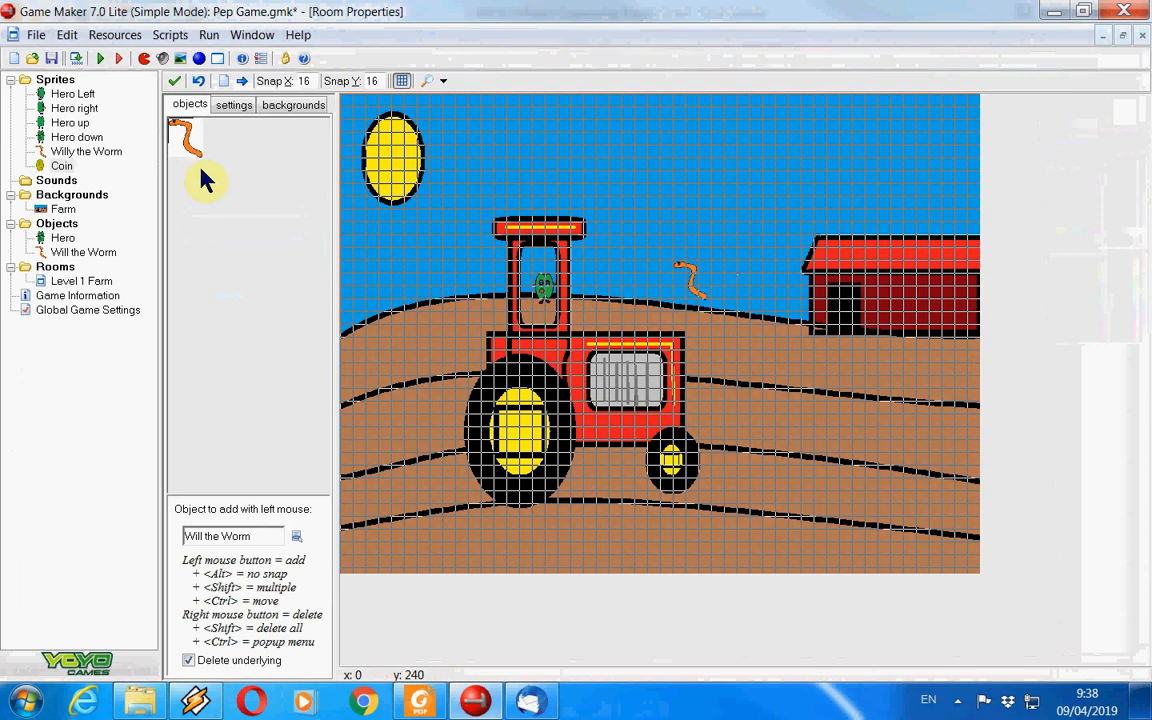
Create a new object named Coin, assign it the Coin sprite and make it solid.
{"action": "left_click", "coordinate": [119, 38]}
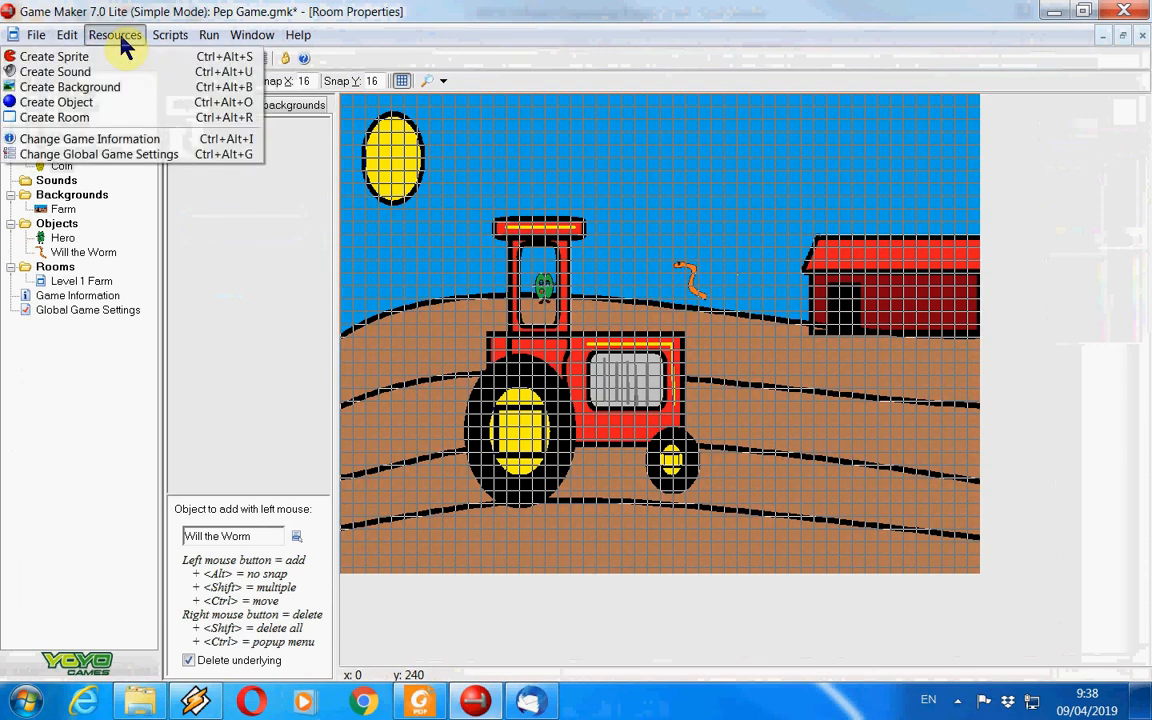
{"action": "left_click", "coordinate": [70, 102]}
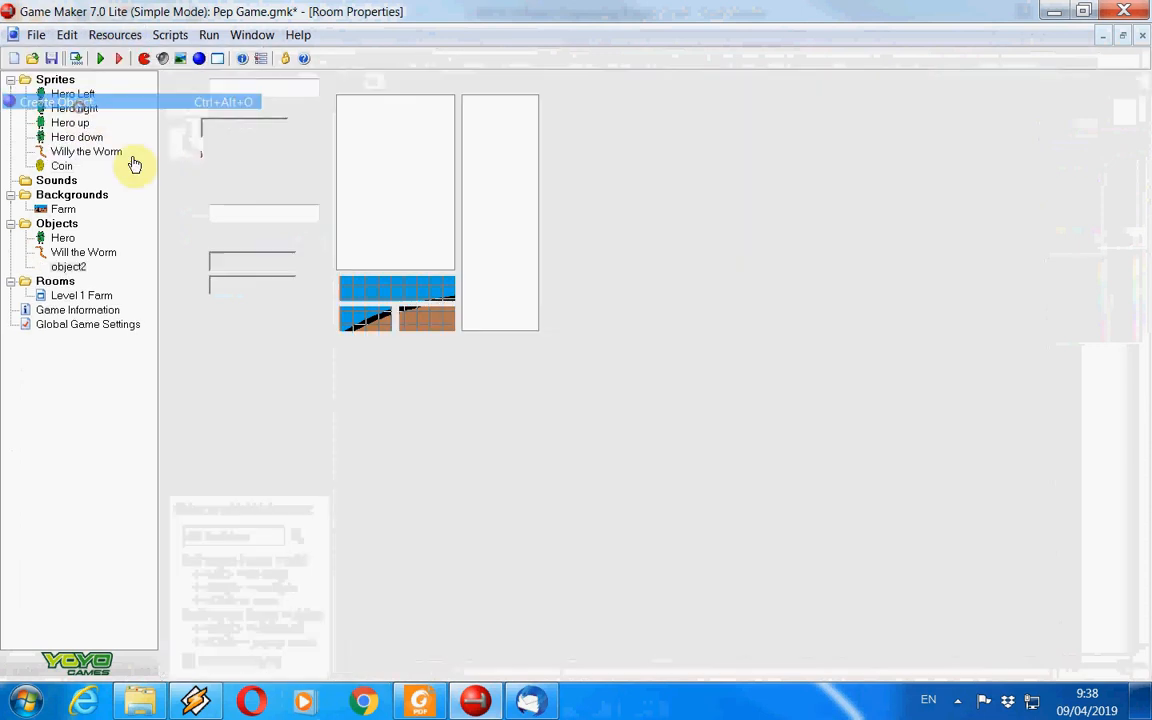
{"action": "double_click", "coordinate": [296, 94]}
{"action": "type", "text": "Coin"}
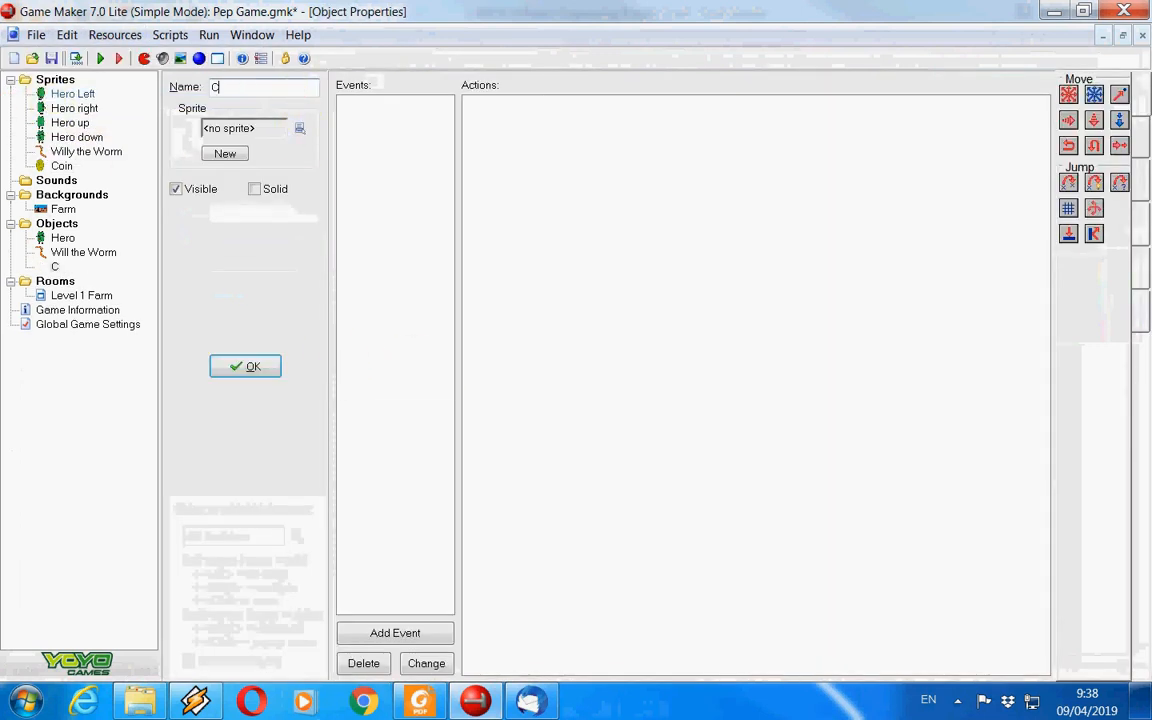
{"action": "left_click", "coordinate": [301, 132]}
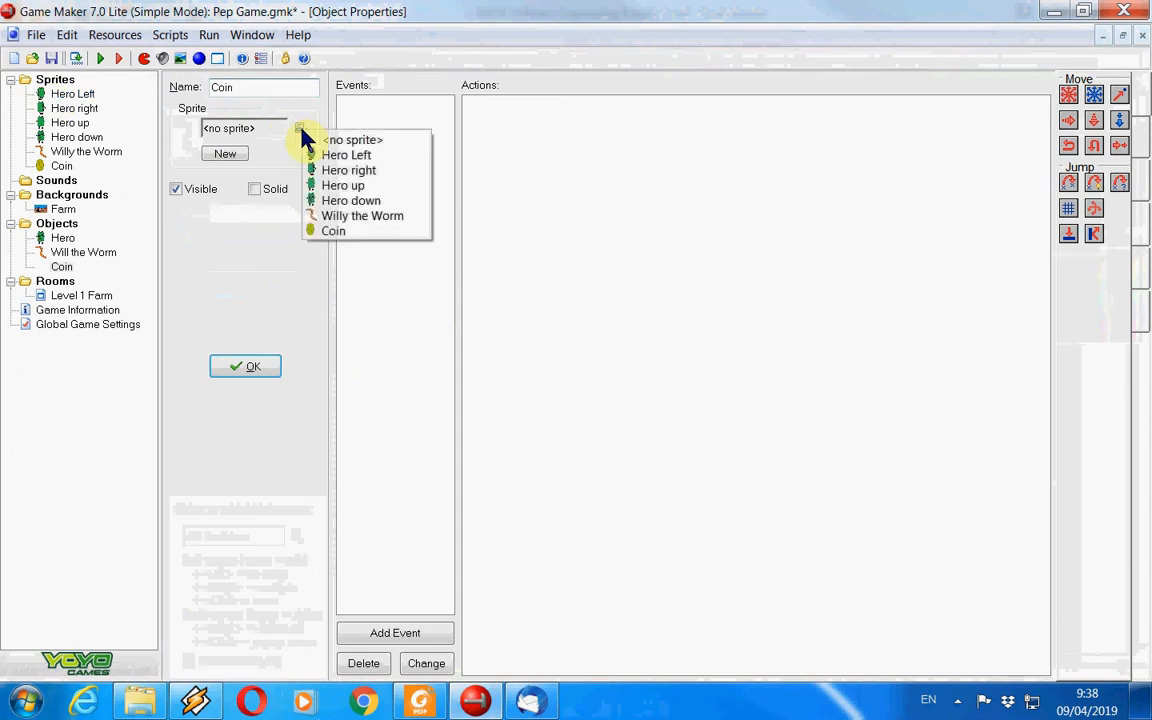
{"action": "left_click", "coordinate": [336, 233]}
{"action": "left_click", "coordinate": [262, 192]}
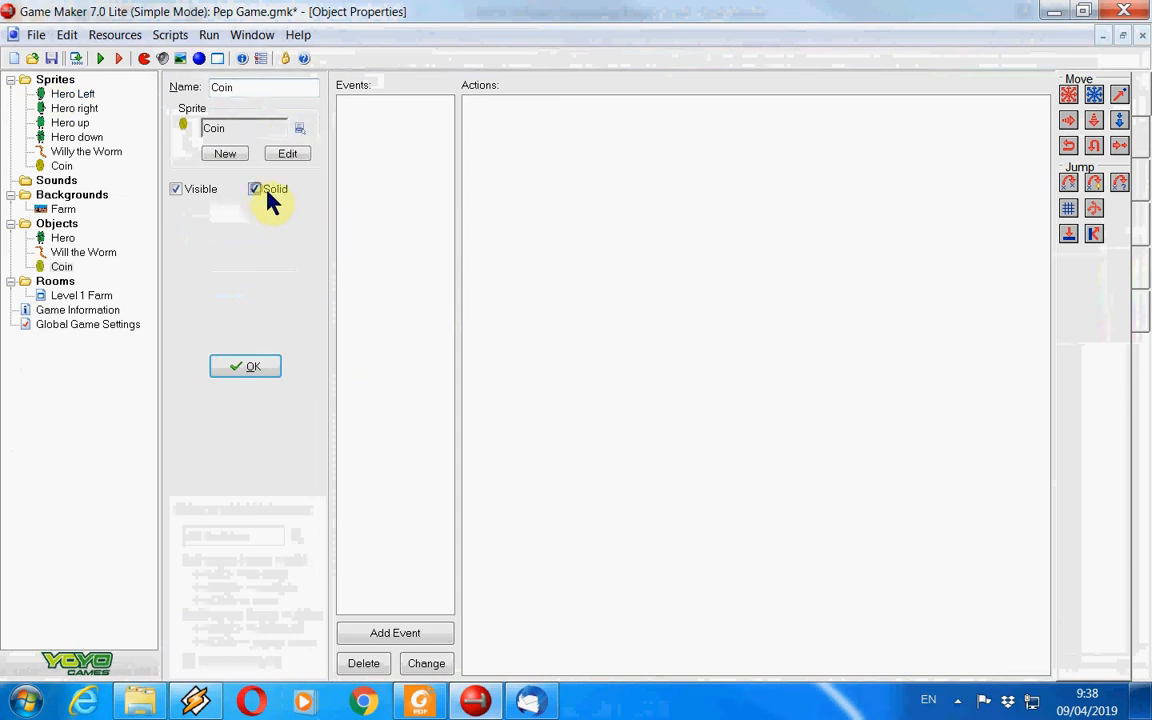
Add a Create event to the Coin object with a Set Health action of 10, and accept the object.
{"action": "left_click", "coordinate": [410, 638]}
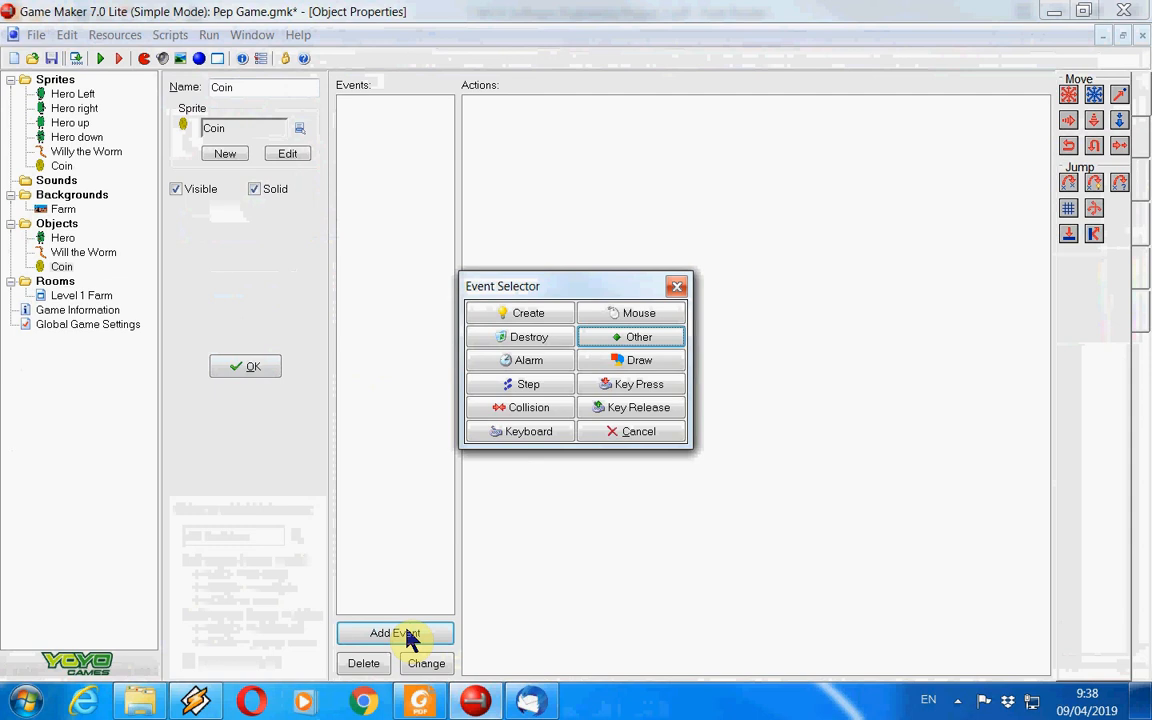
{"action": "left_click", "coordinate": [522, 313]}
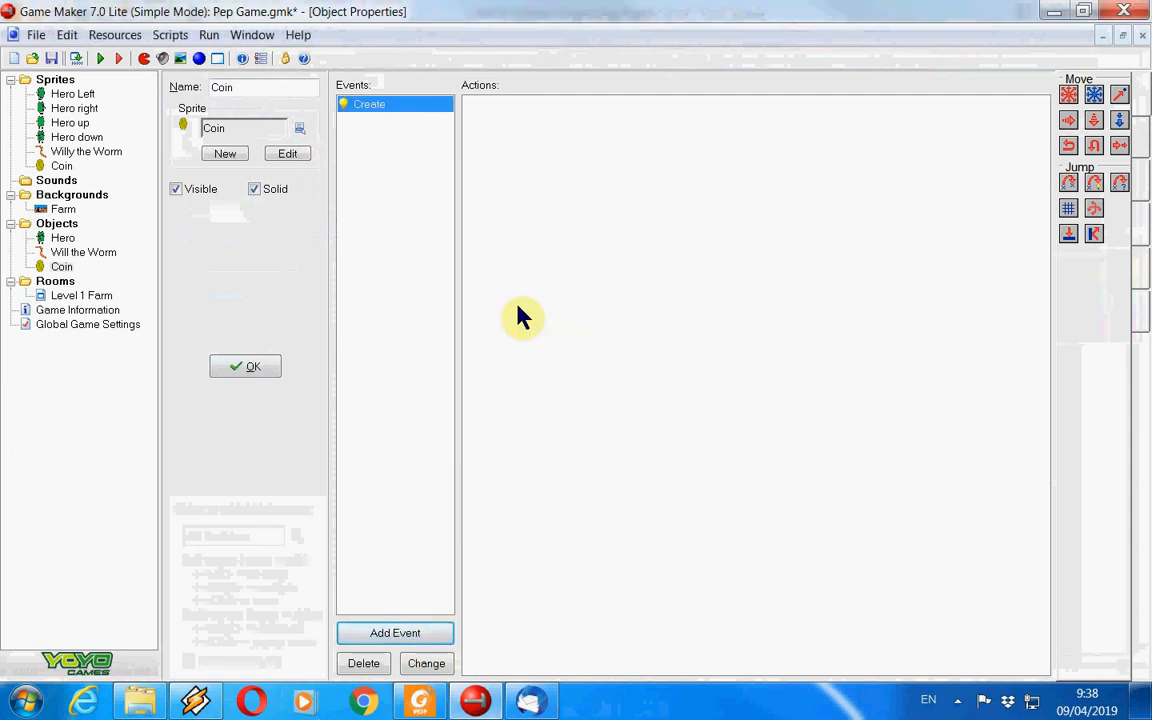
{"action": "left_click", "coordinate": [1142, 206]}
{"action": "left_click", "coordinate": [1146, 232]}
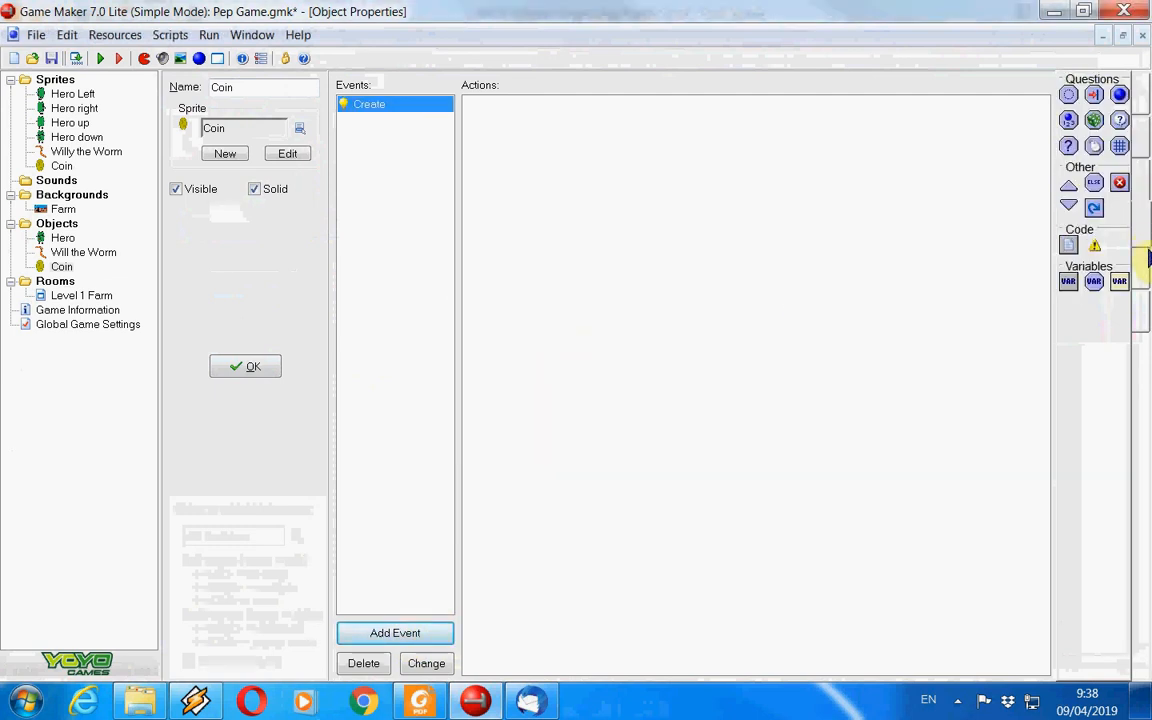
{"action": "left_click", "coordinate": [1147, 258]}
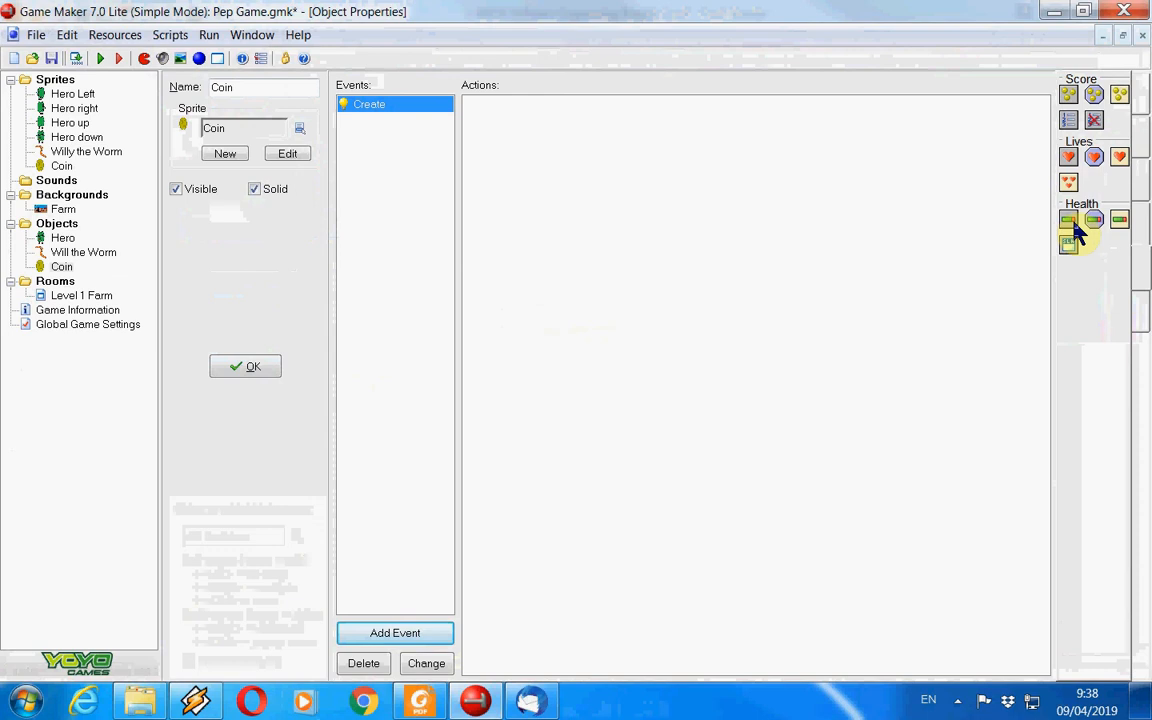
{"action": "left_click_drag", "start_coordinate": [1072, 224], "coordinate": [561, 192]}
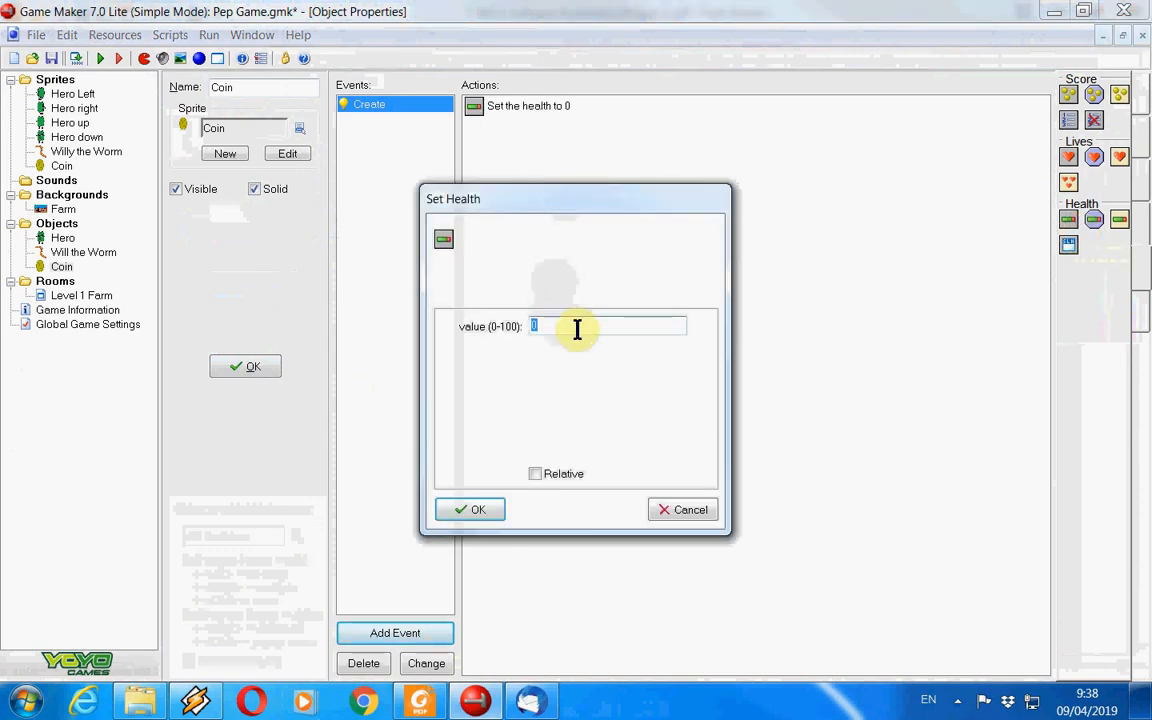
{"action": "type", "text": "10"}
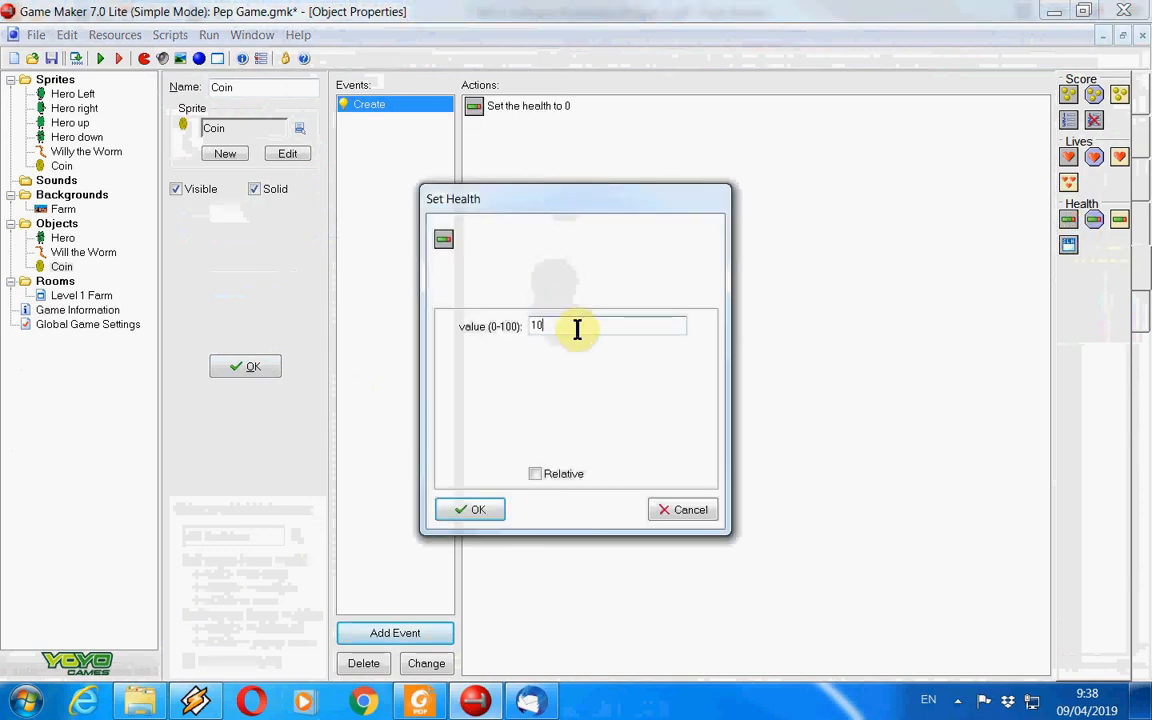
{"action": "left_click", "coordinate": [482, 511]}
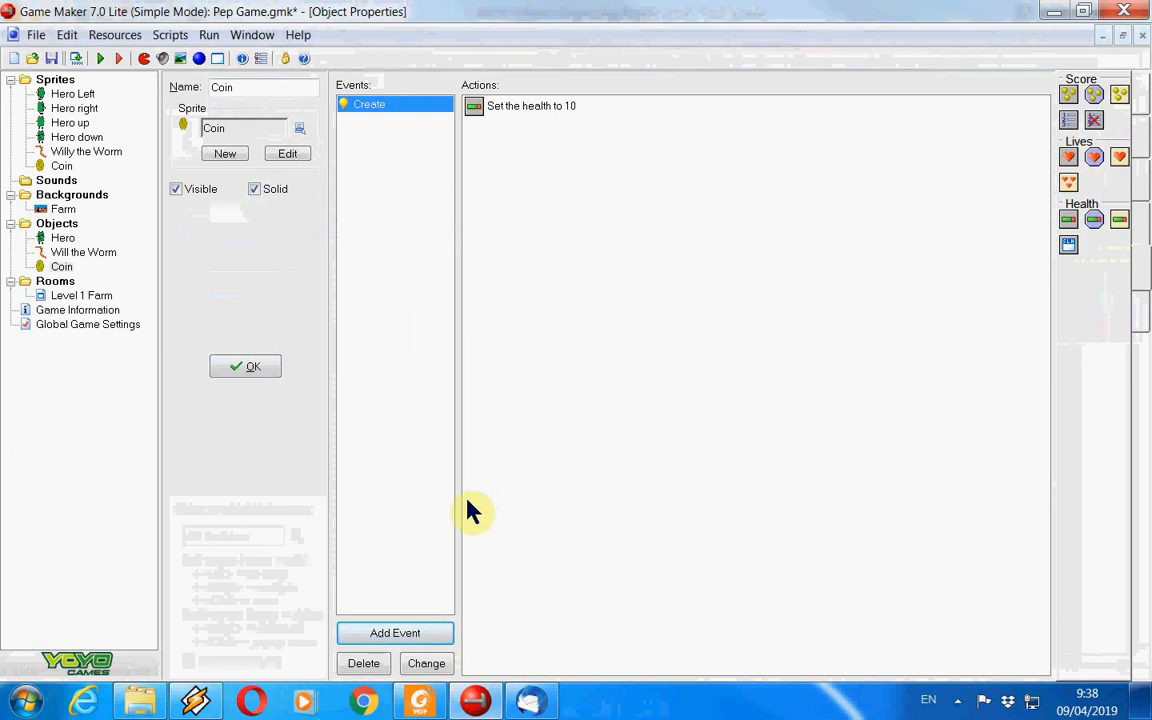
{"action": "left_click", "coordinate": [258, 368]}
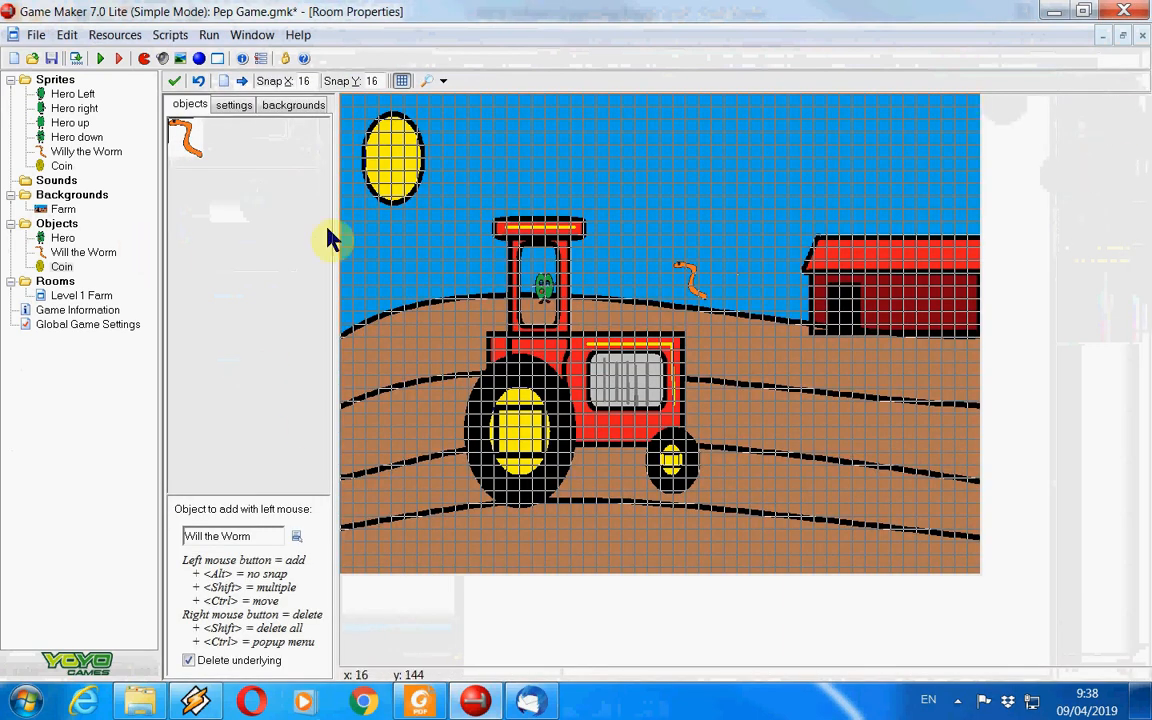
Place ten Coin objects scattered across the sky, barn and fields of the Level 1 Farm room.
{"action": "left_click", "coordinate": [230, 270]}
{"action": "left_click", "coordinate": [250, 298]}
{"action": "left_click", "coordinate": [472, 210]}
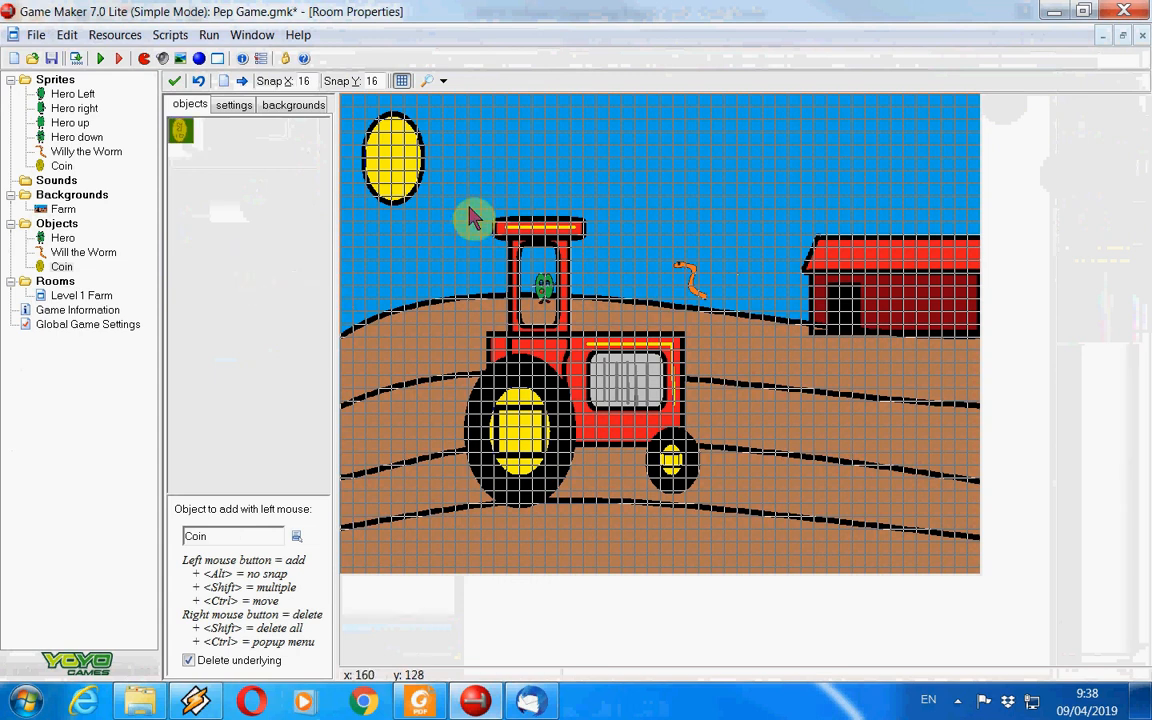
{"action": "left_click", "coordinate": [415, 361]}
{"action": "left_click", "coordinate": [567, 528]}
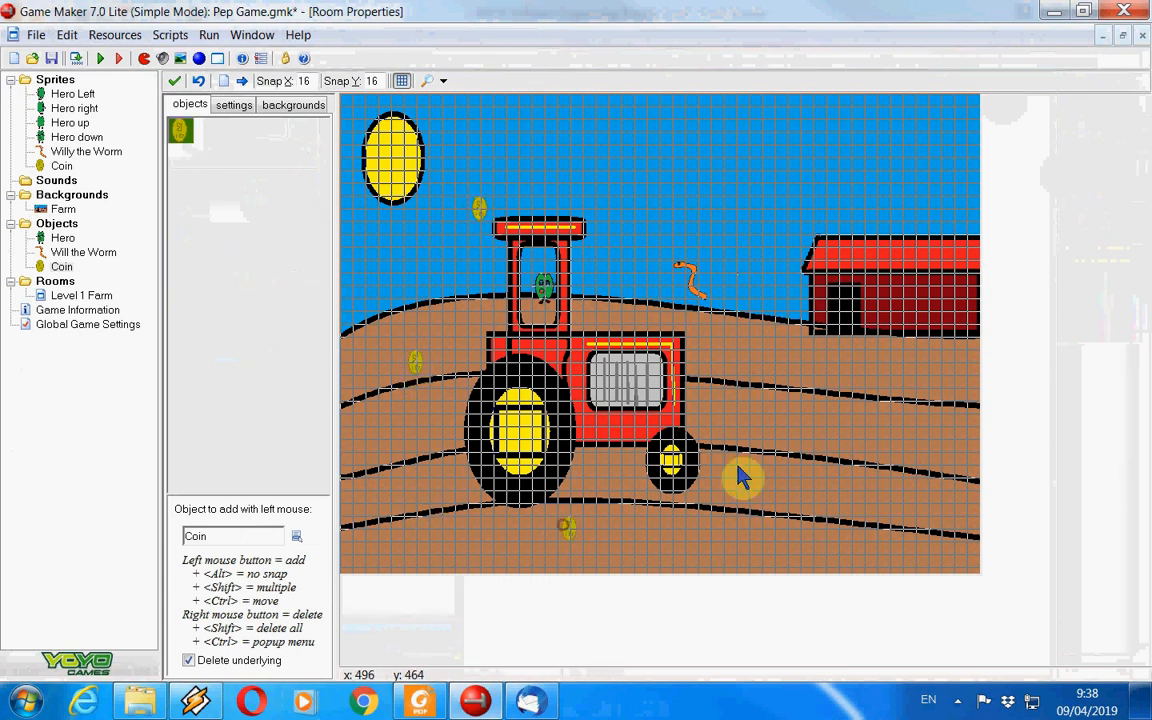
{"action": "left_click", "coordinate": [747, 452]}
{"action": "left_click", "coordinate": [722, 182]}
{"action": "left_click", "coordinate": [888, 170]}
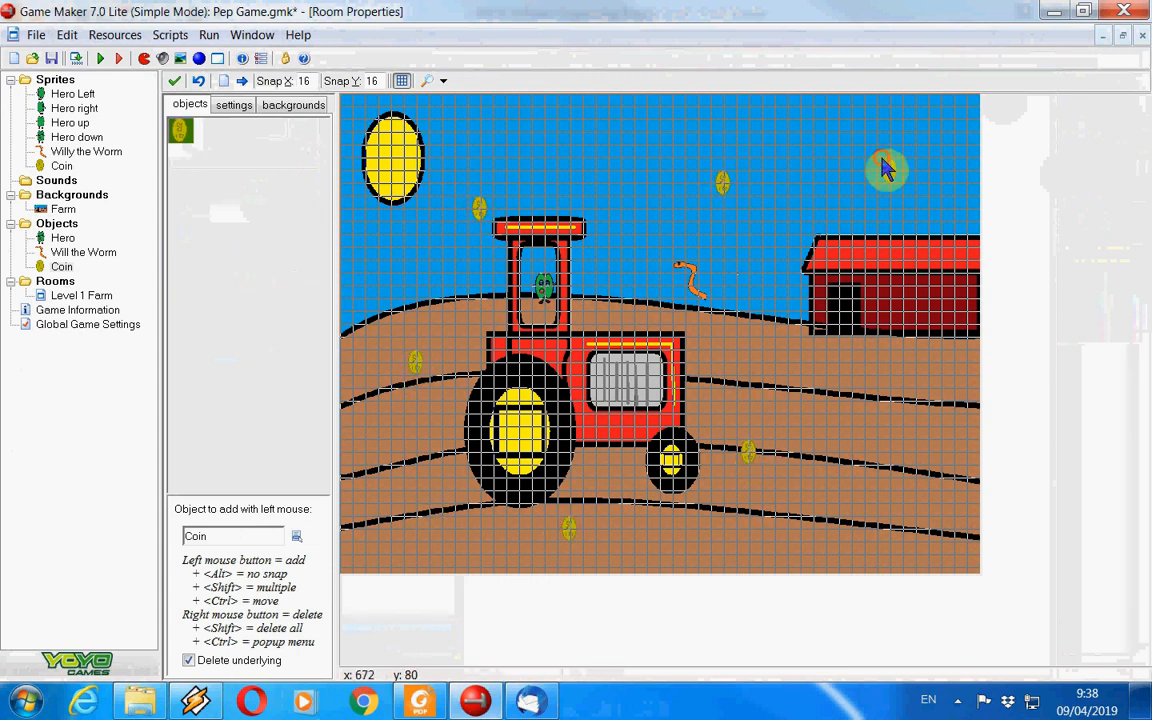
{"action": "left_click", "coordinate": [902, 286]}
{"action": "left_click", "coordinate": [922, 449]}
{"action": "left_click", "coordinate": [748, 361]}
{"action": "left_click", "coordinate": [390, 516]}
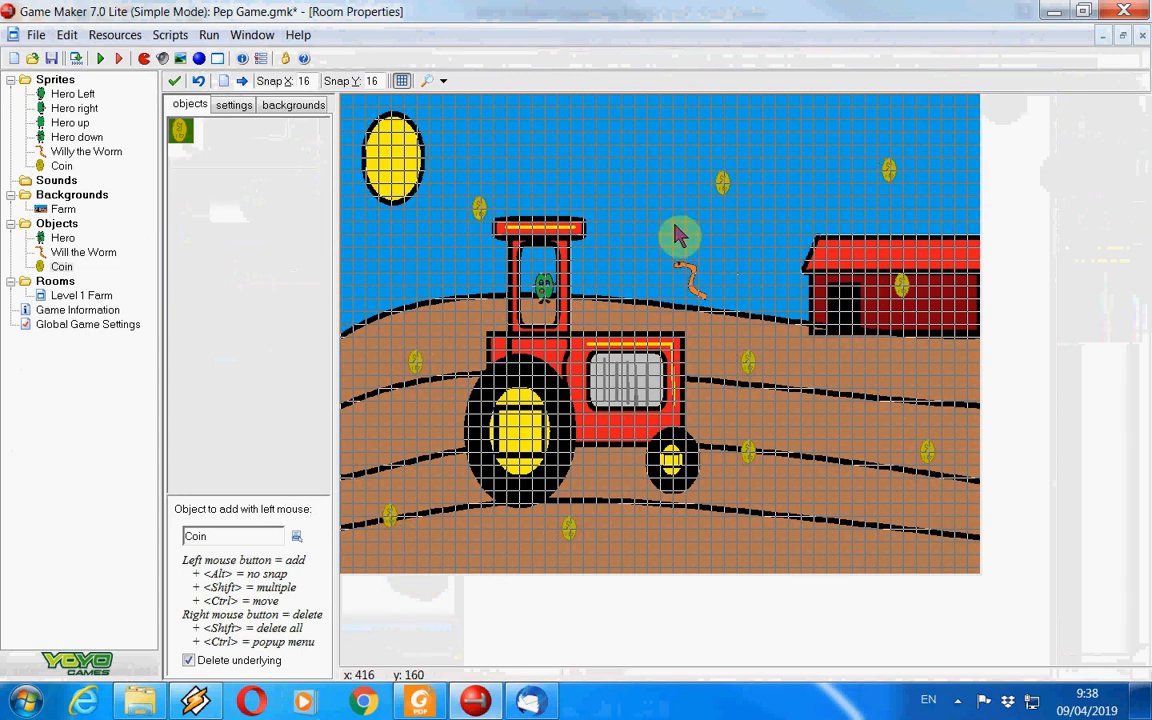
Open the Hero object and add a collision event with the Coin object.
{"action": "double_click", "coordinate": [63, 240]}
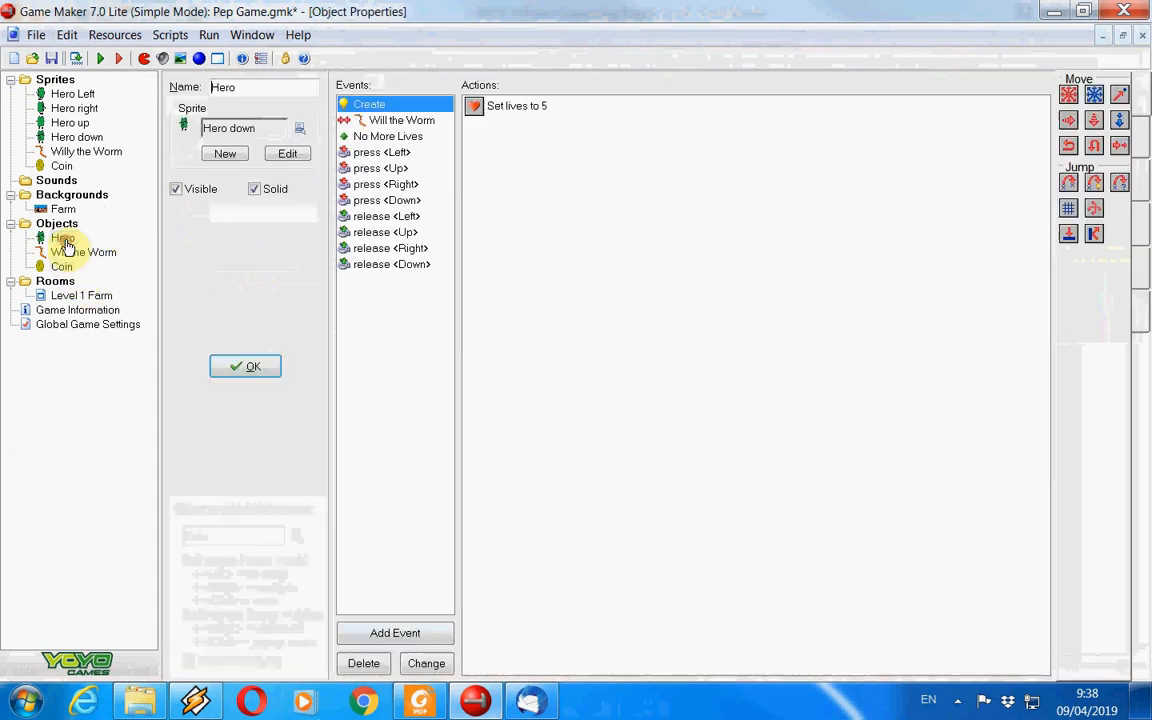
{"action": "left_click", "coordinate": [403, 632]}
{"action": "left_click", "coordinate": [548, 418]}
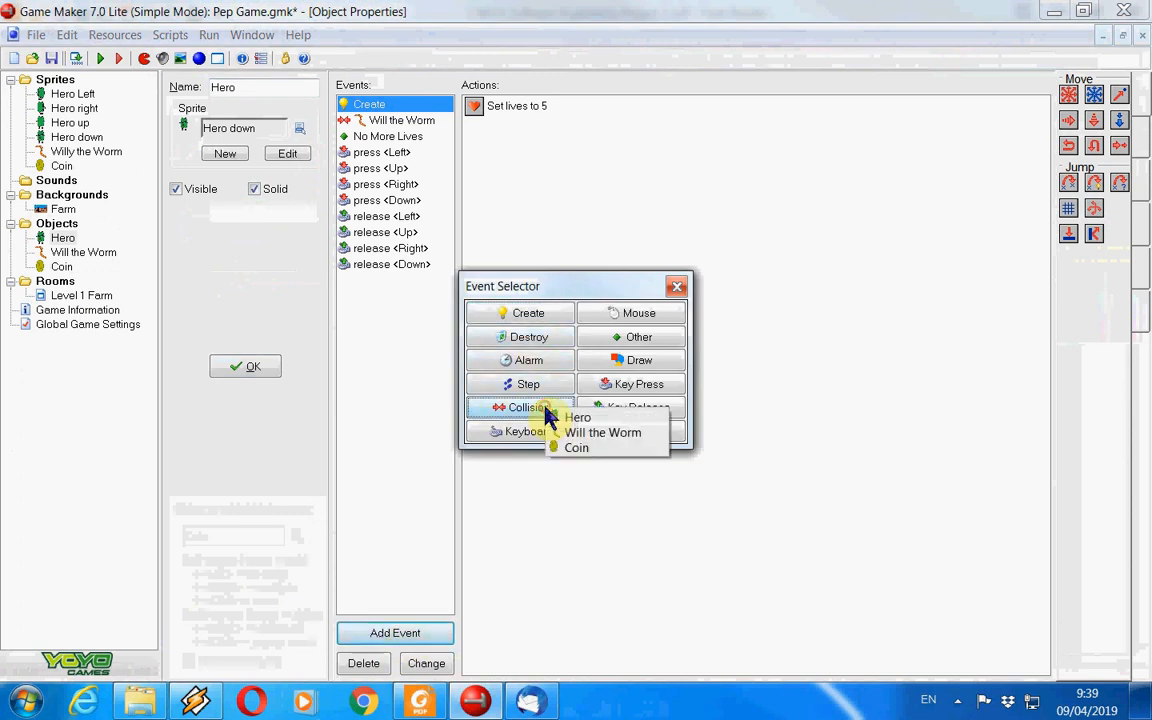
{"action": "left_click", "coordinate": [565, 455]}
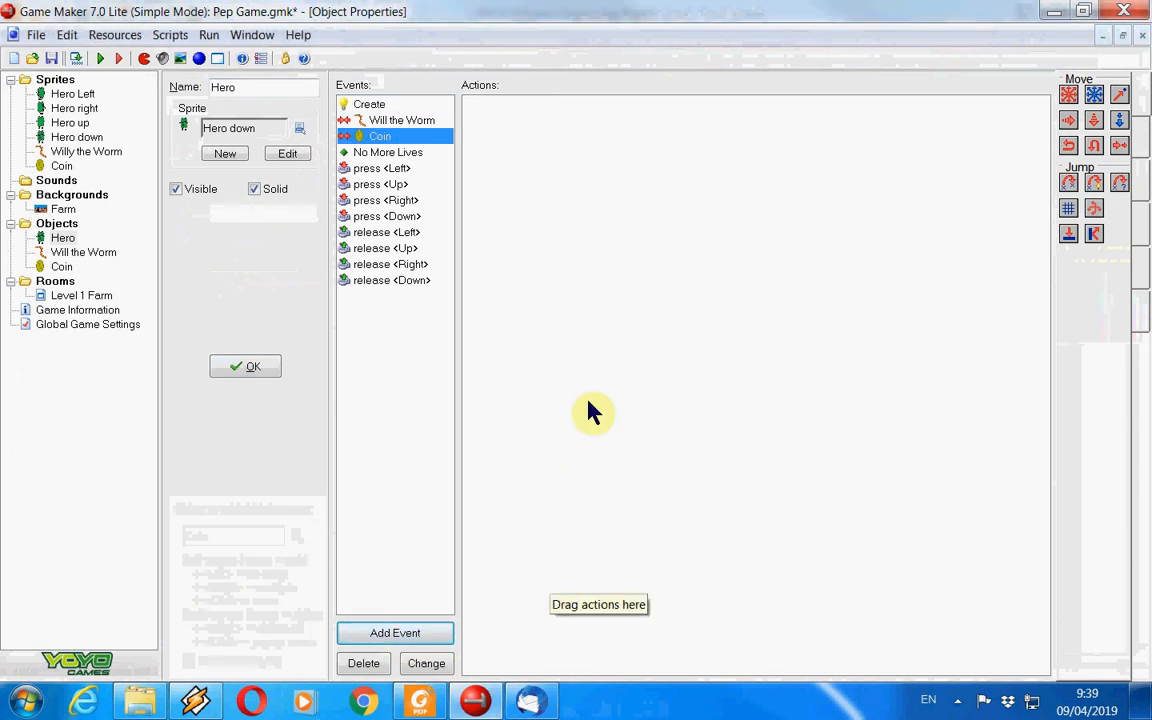
Give the Hero's Coin collision event a Set Health action with value -1, relative.
{"action": "left_click", "coordinate": [1145, 128]}
{"action": "left_click", "coordinate": [1146, 202]}
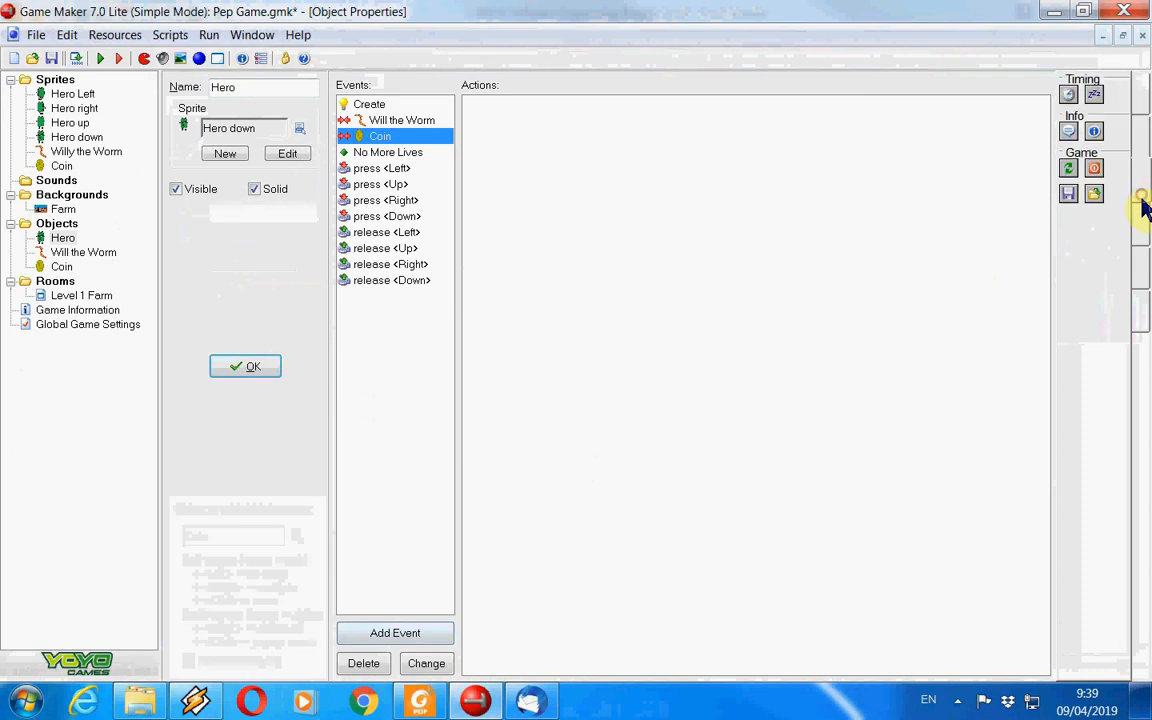
{"action": "left_click", "coordinate": [1145, 230]}
{"action": "left_click", "coordinate": [1145, 262]}
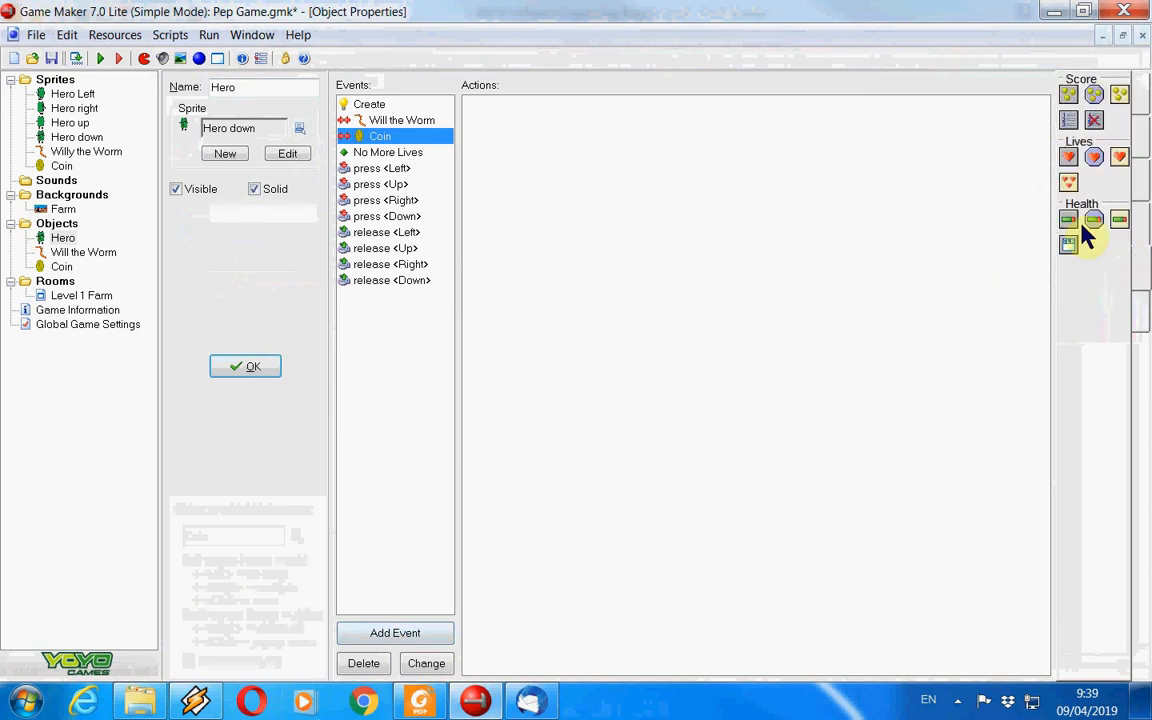
{"action": "left_click_drag", "start_coordinate": [1080, 222], "coordinate": [717, 244]}
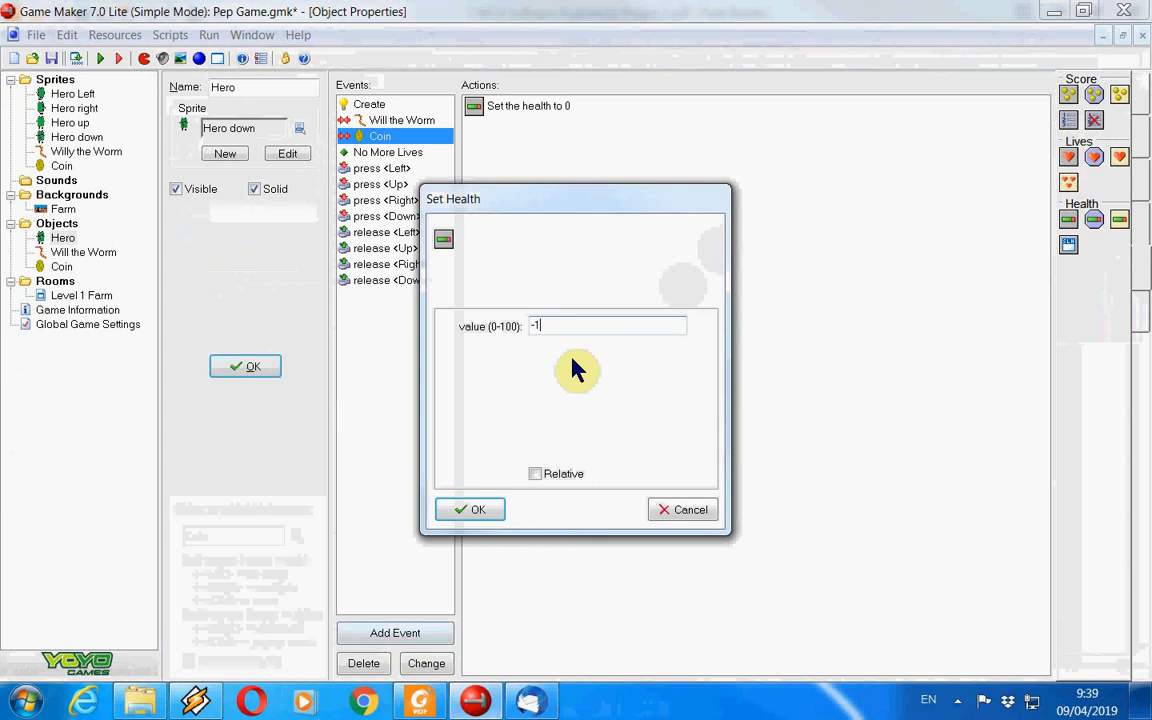
{"action": "left_click", "coordinate": [535, 474]}
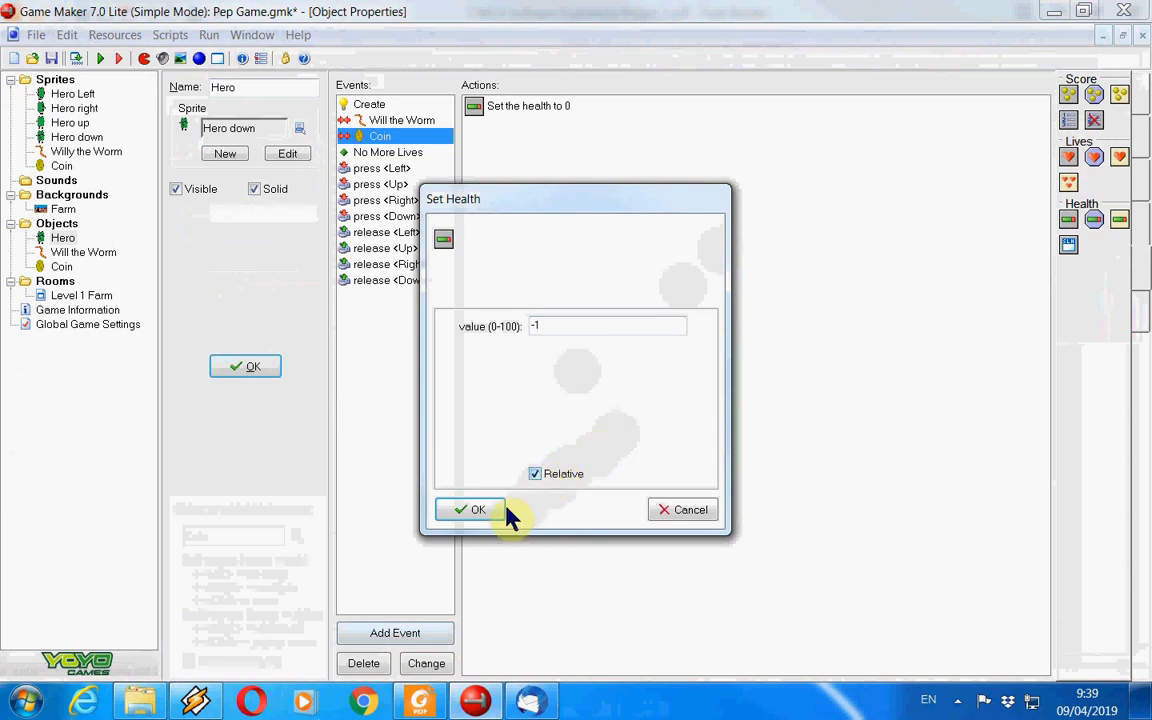
{"action": "left_click", "coordinate": [489, 512]}
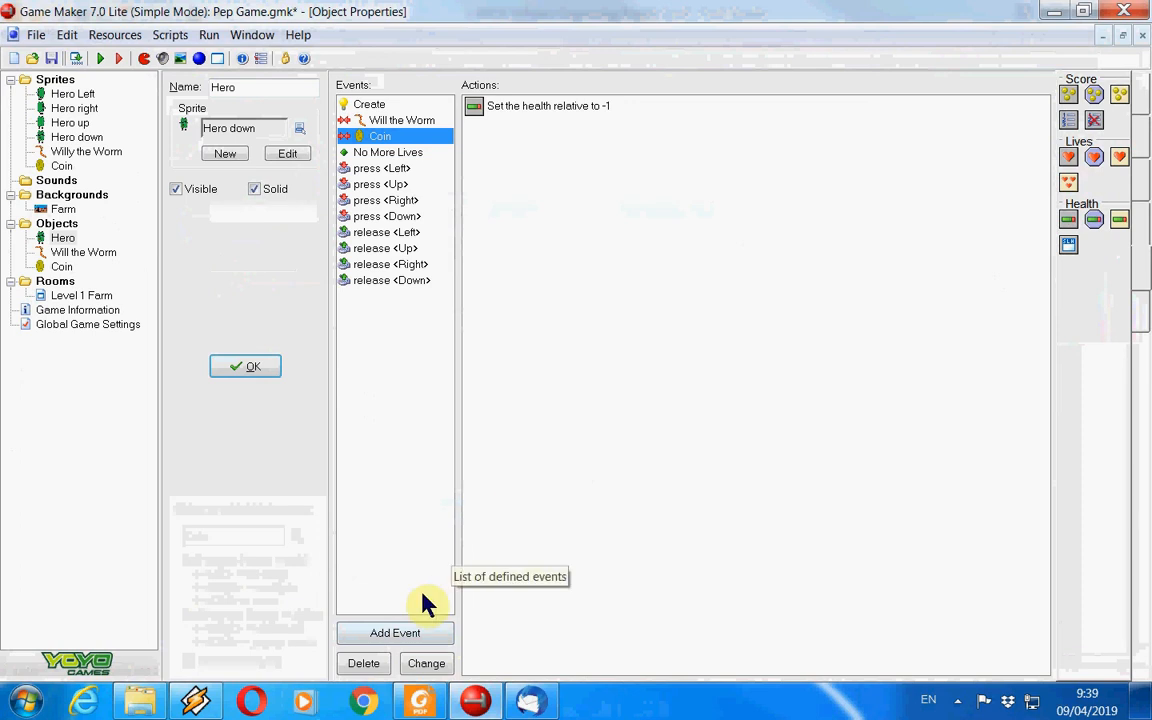
Add a No More Health event to the Hero with a Next Room action using the Interlaced from left transition.
{"action": "left_click", "coordinate": [418, 638]}
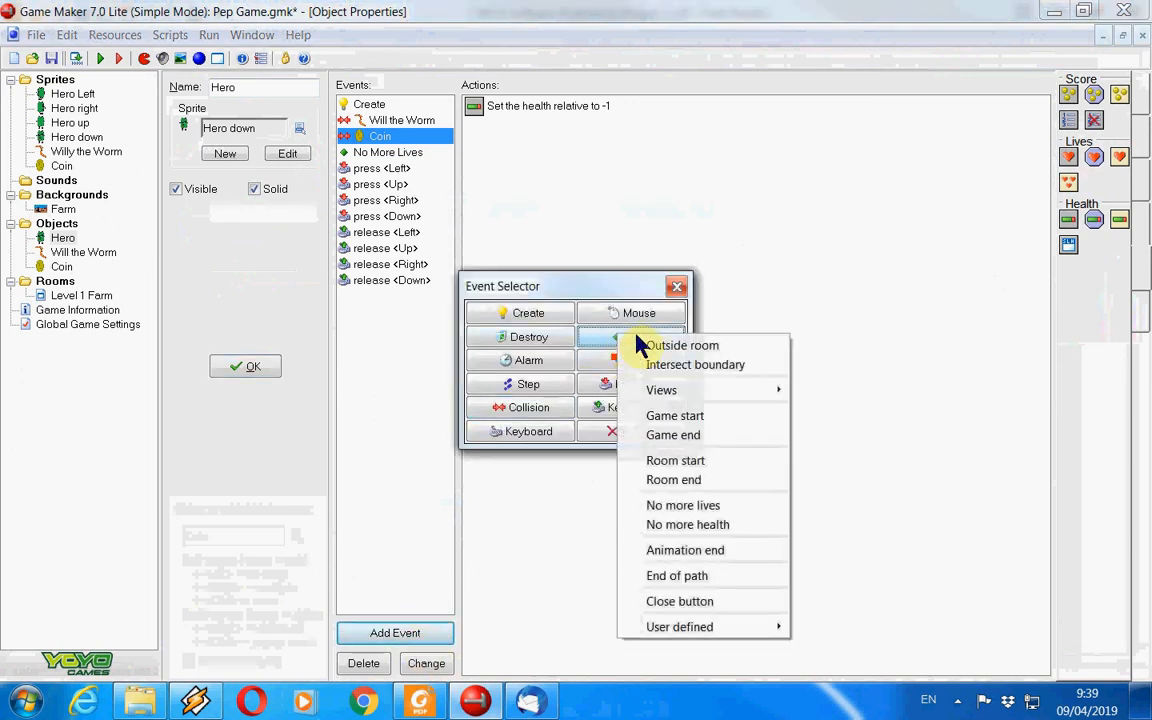
{"action": "left_click", "coordinate": [726, 524]}
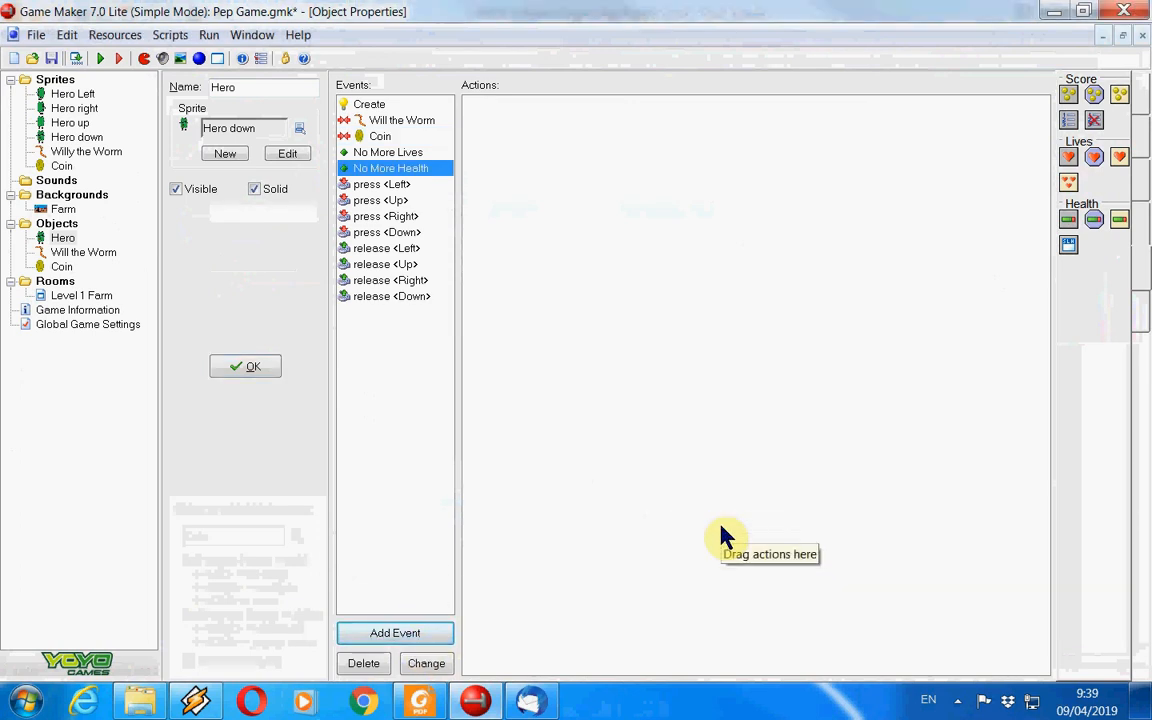
{"action": "left_click", "coordinate": [1142, 105]}
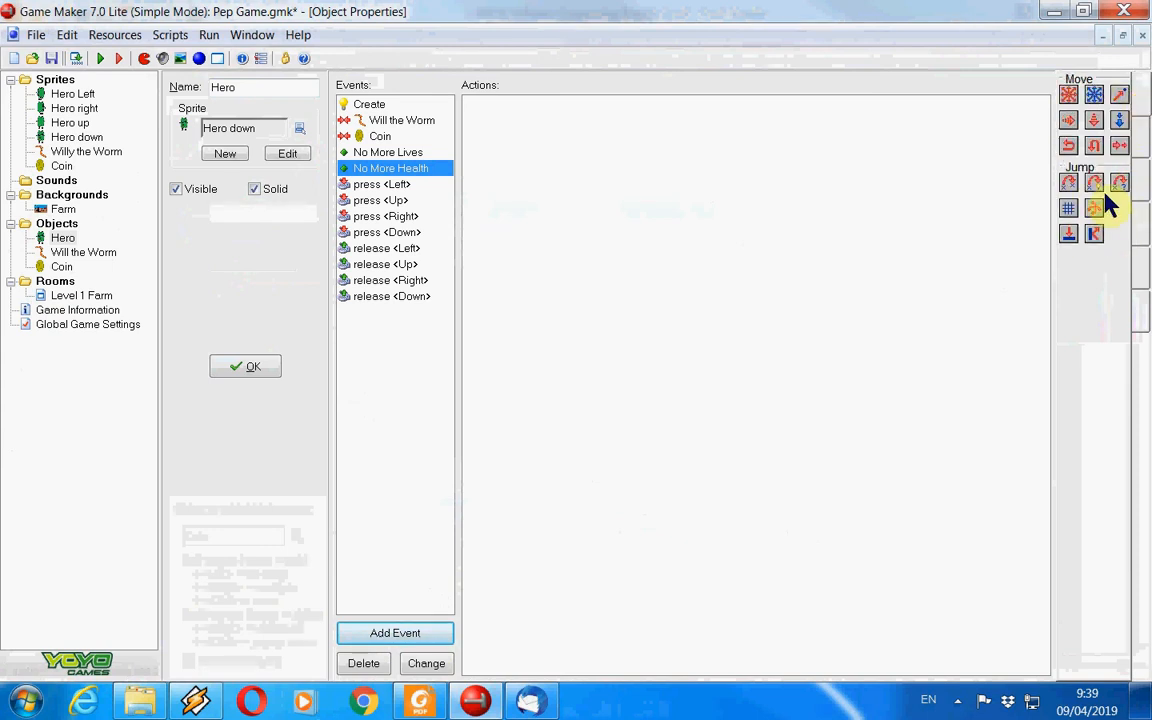
{"action": "left_click", "coordinate": [1142, 143]}
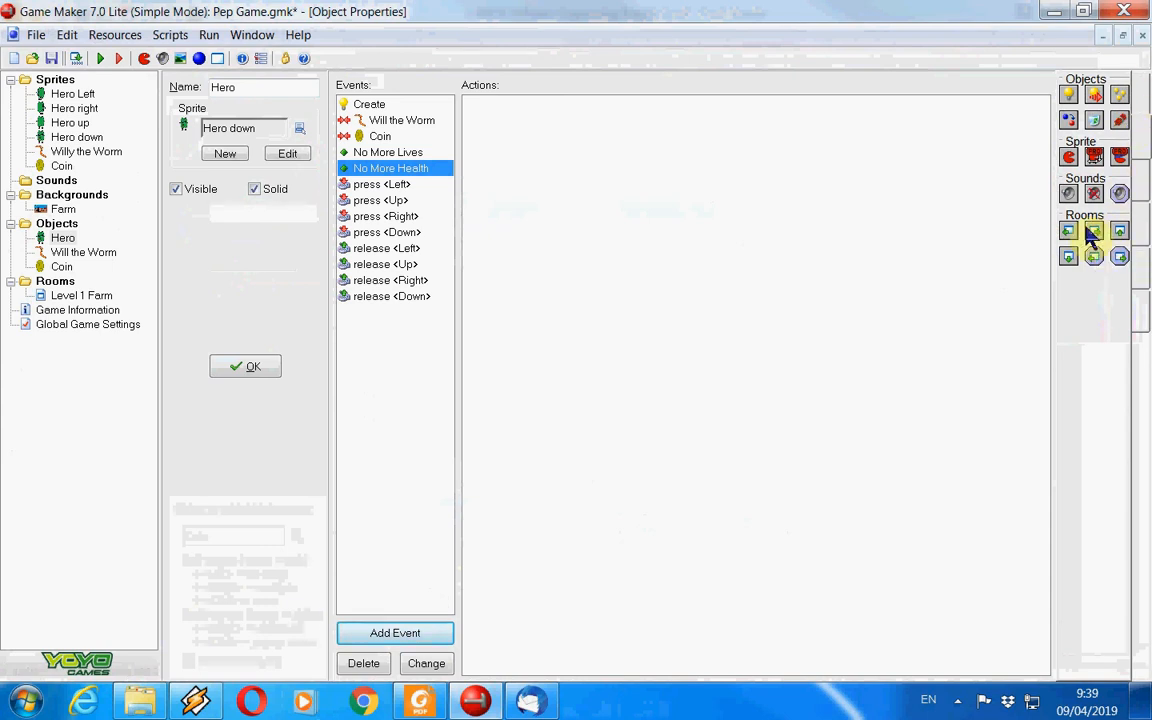
{"action": "left_click_drag", "start_coordinate": [1095, 235], "coordinate": [679, 265]}
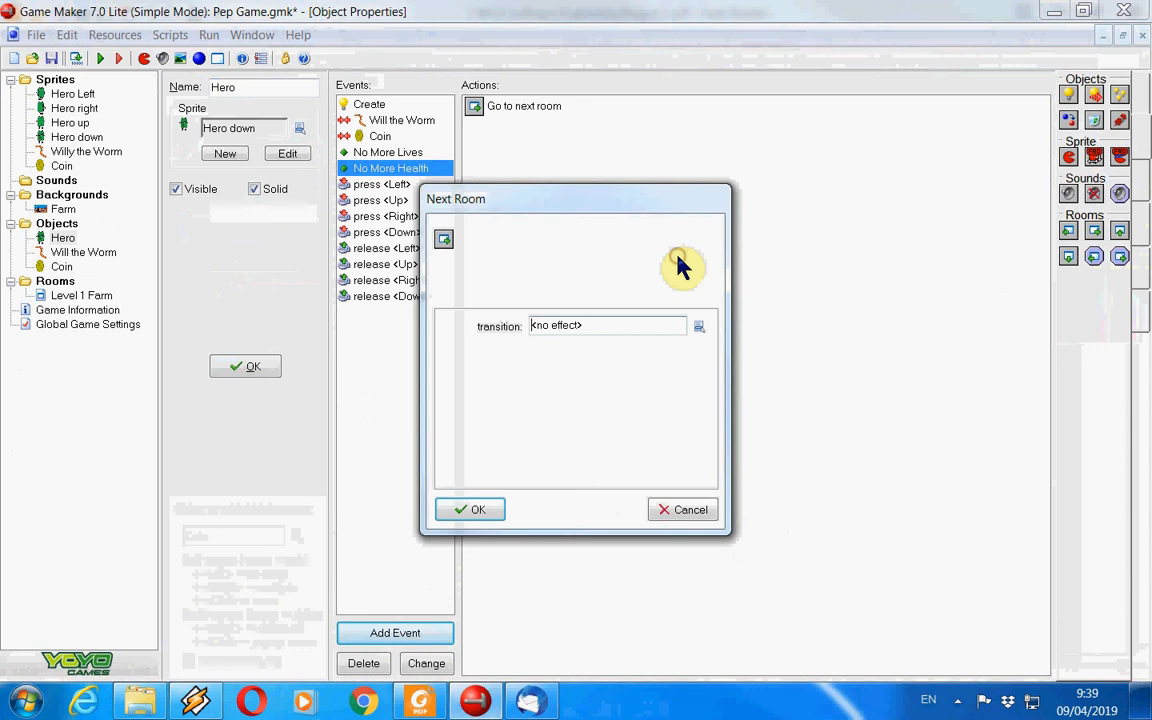
{"action": "left_click", "coordinate": [695, 327]}
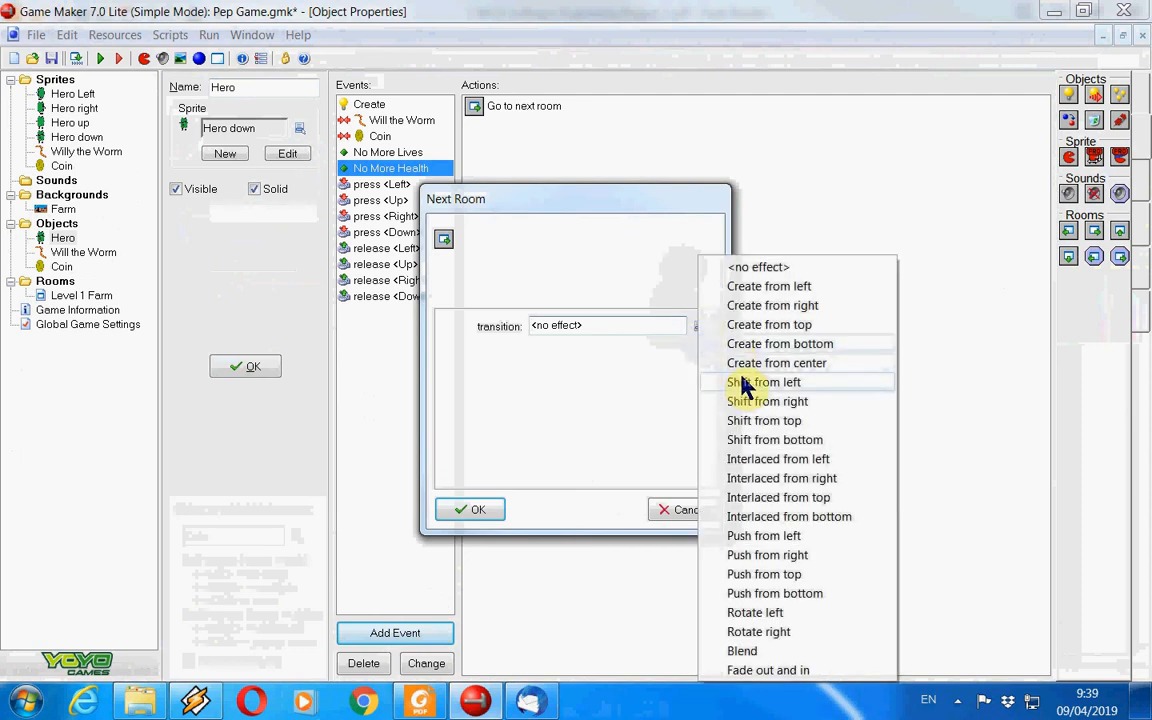
{"action": "left_click", "coordinate": [735, 460]}
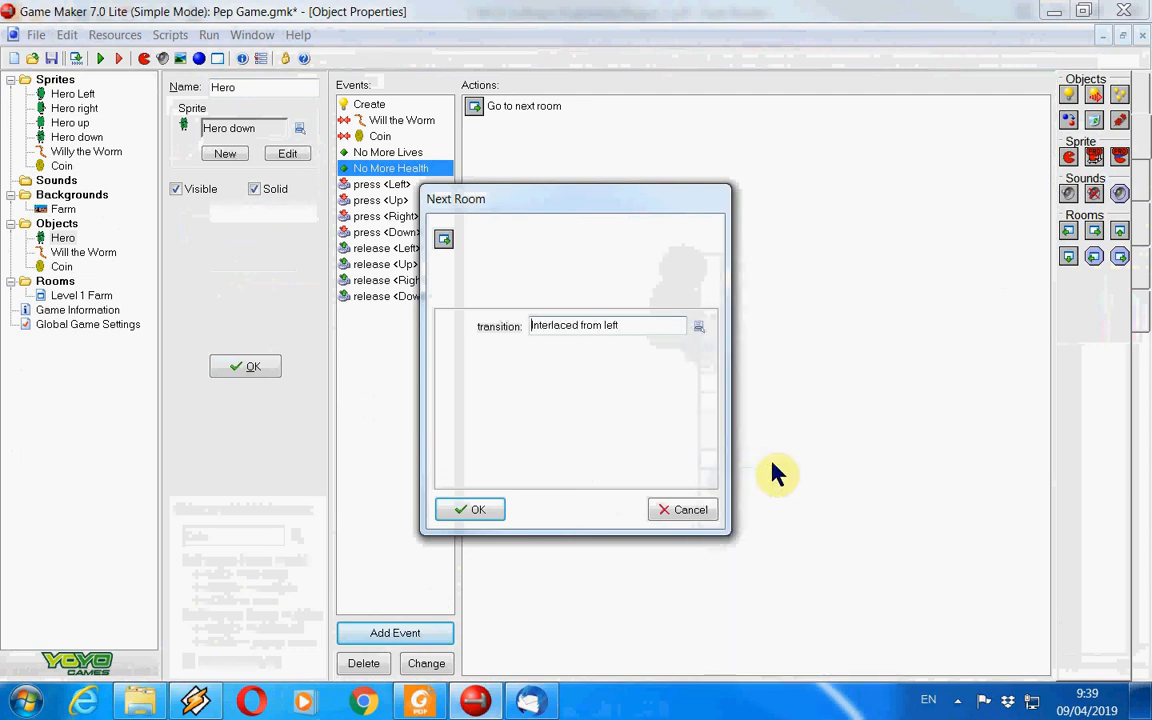
{"action": "left_click", "coordinate": [478, 512]}
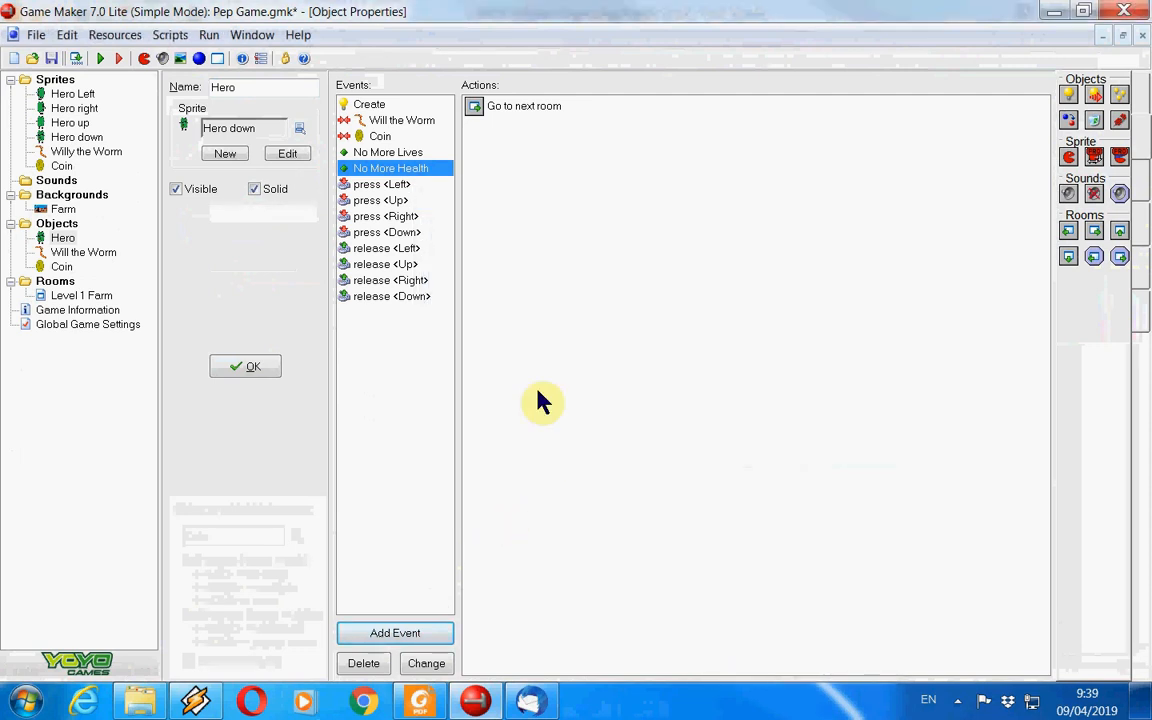
Try a Destroy Instance action applied to the Coin object in the Hero's Coin collision event, and accept the object.
{"action": "left_click", "coordinate": [378, 137]}
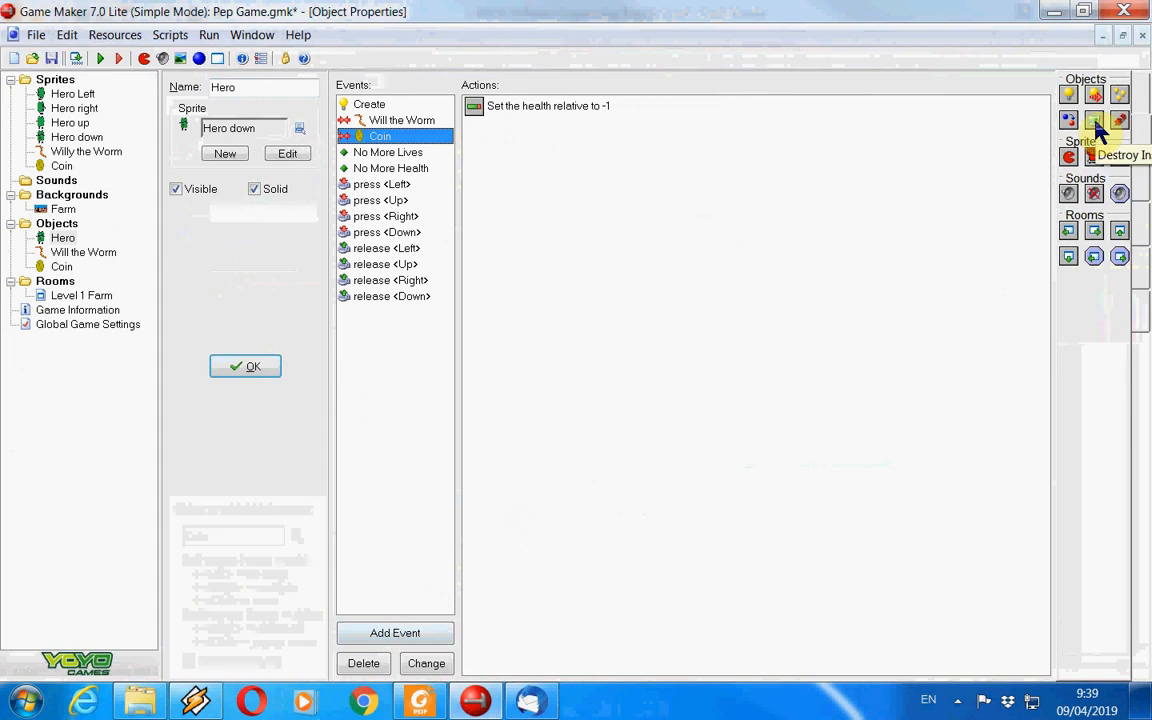
{"action": "left_click_drag", "start_coordinate": [1094, 121], "coordinate": [625, 249]}
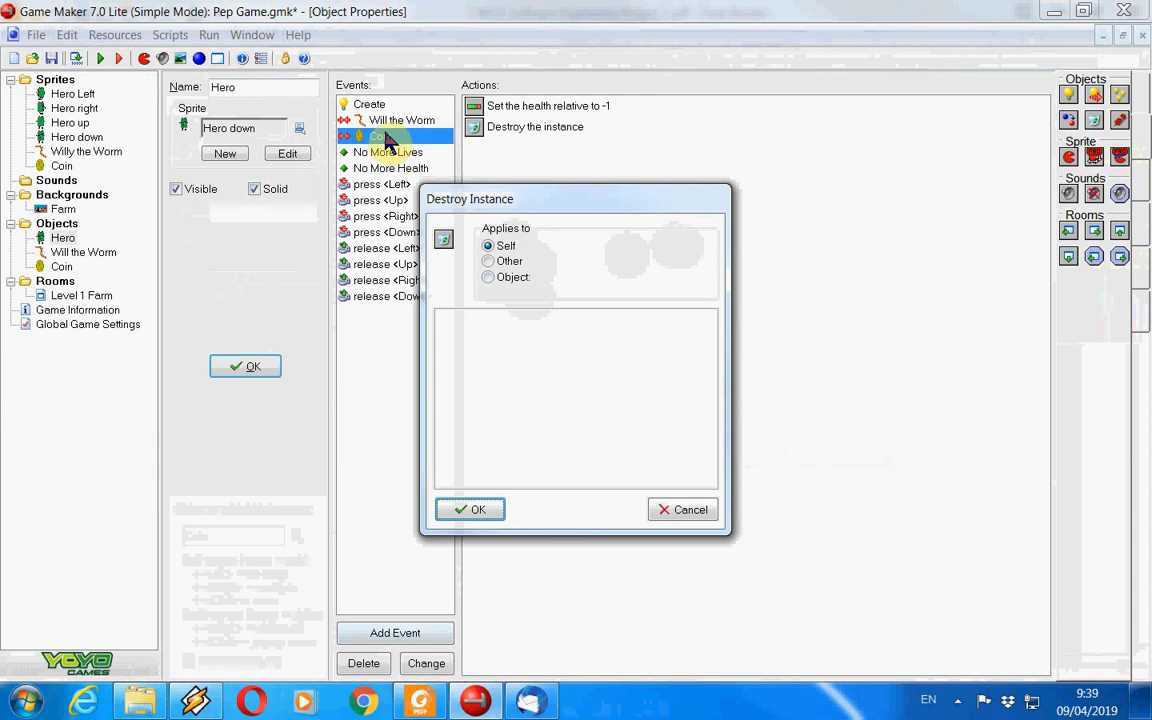
{"action": "left_click", "coordinate": [489, 262]}
{"action": "left_click", "coordinate": [489, 277]}
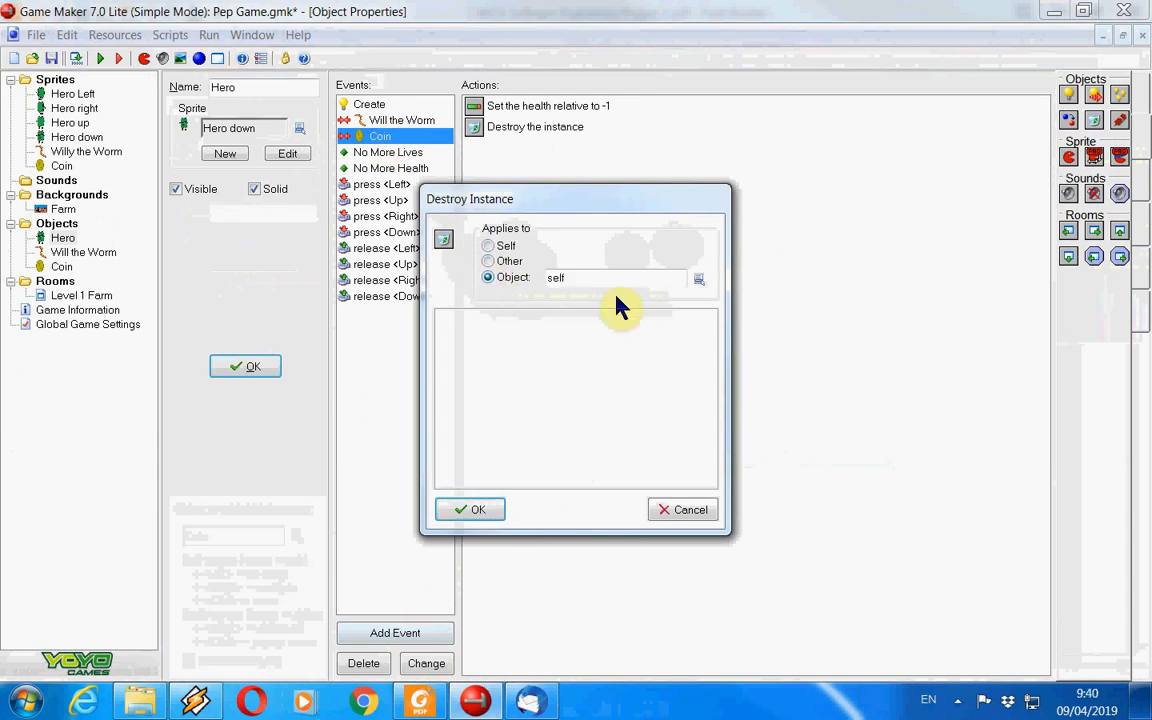
{"action": "left_click", "coordinate": [698, 280]}
{"action": "left_click", "coordinate": [717, 326]}
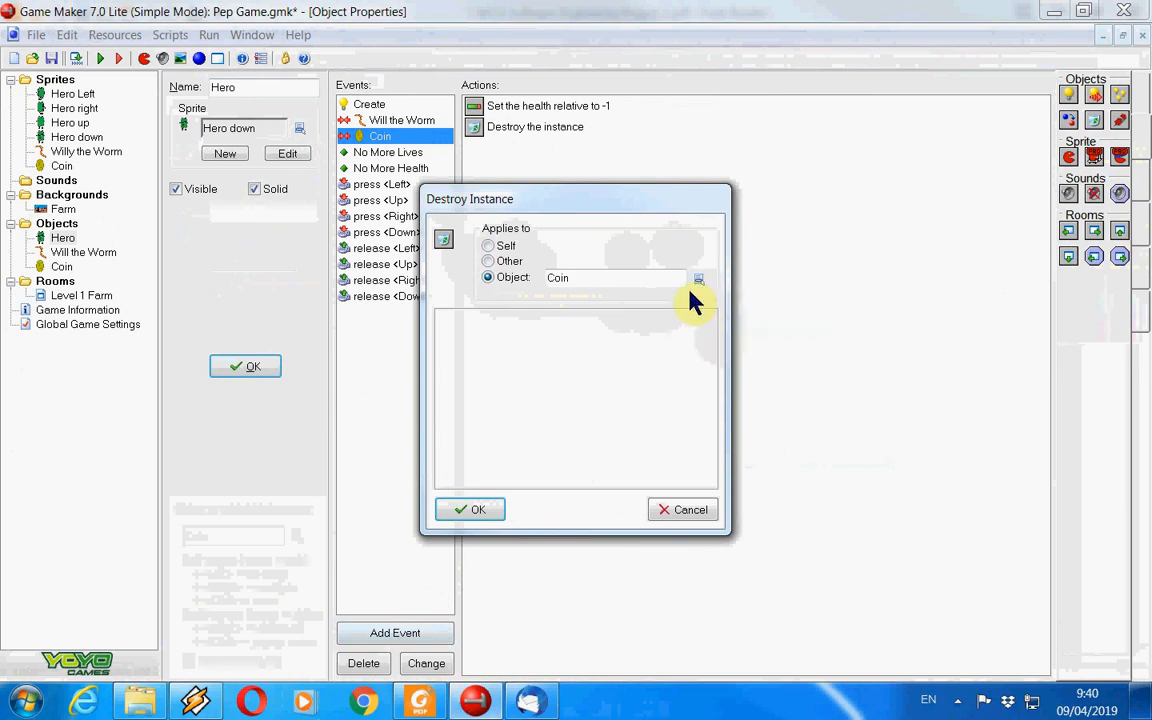
{"action": "left_click", "coordinate": [466, 510]}
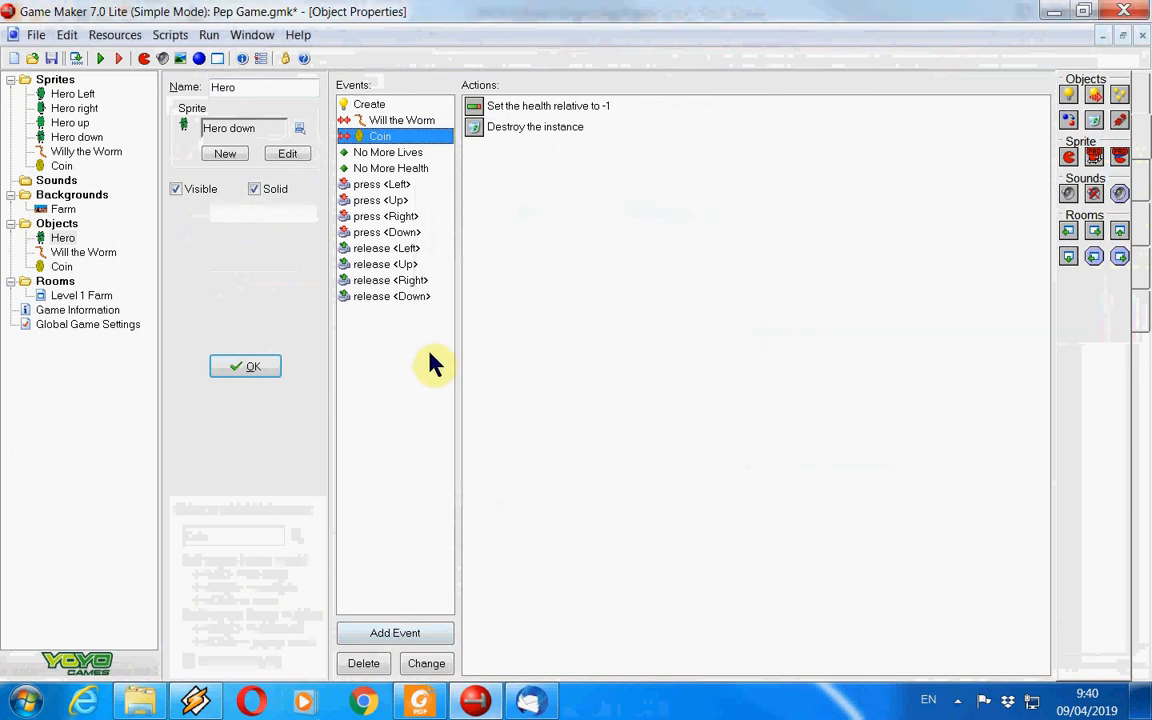
{"action": "left_click", "coordinate": [265, 368]}
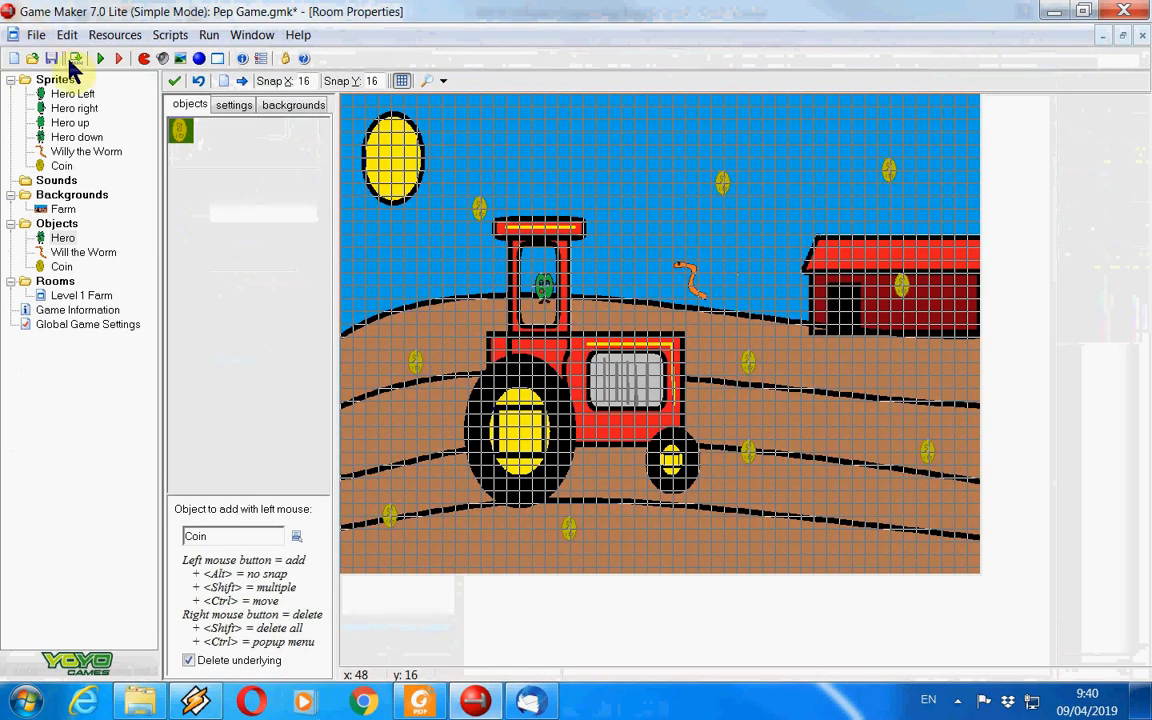
Run the game, steer the hero into coins to test collecting them, restart after losing all lives, and close the game window.
{"action": "left_click", "coordinate": [100, 62]}
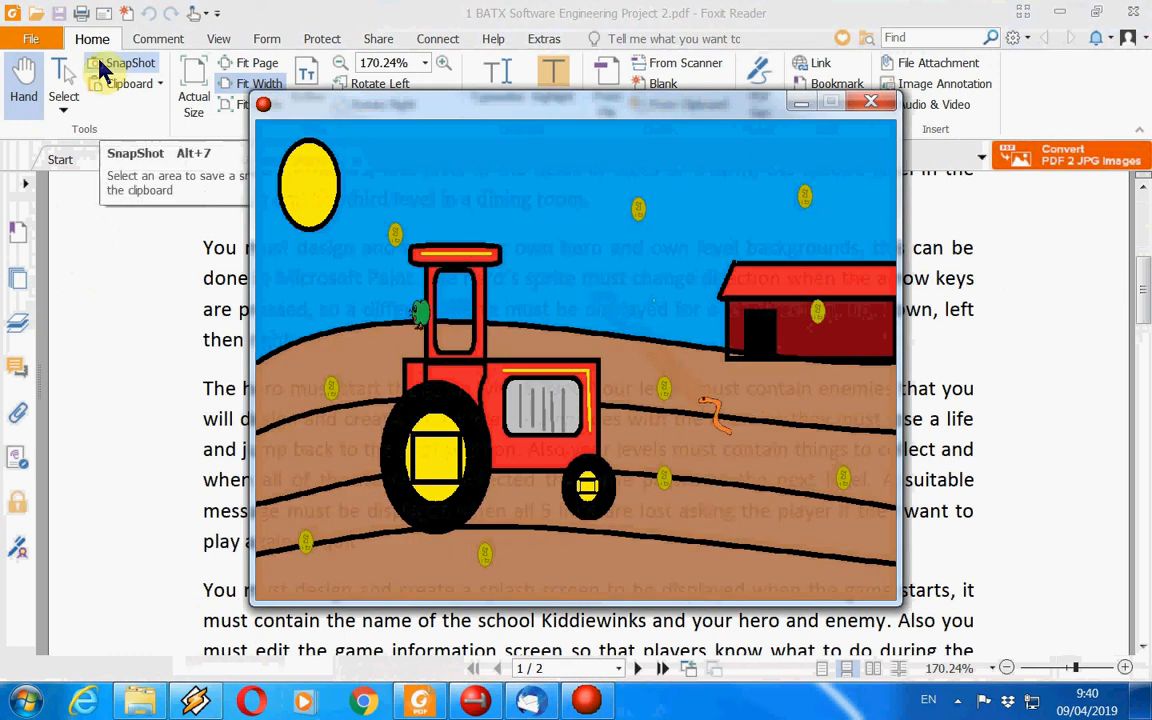
{"action": "key", "text": "Up"}
{"action": "key", "text": "Left"}
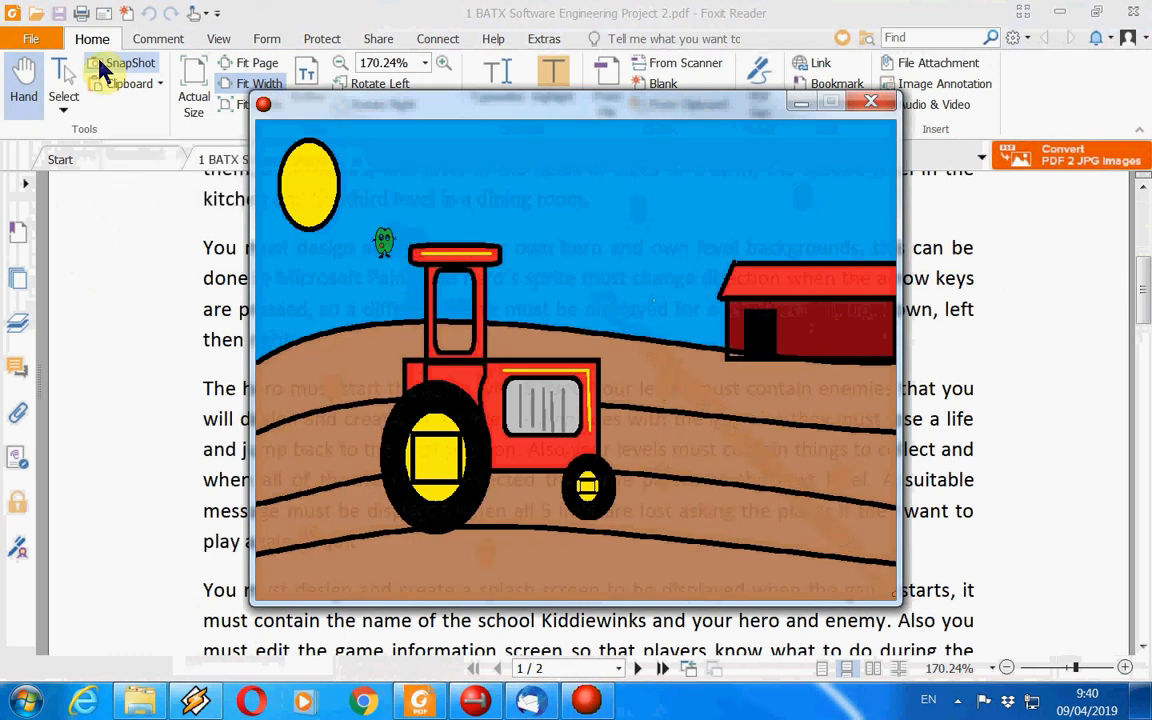
{"action": "key", "text": "Right"}
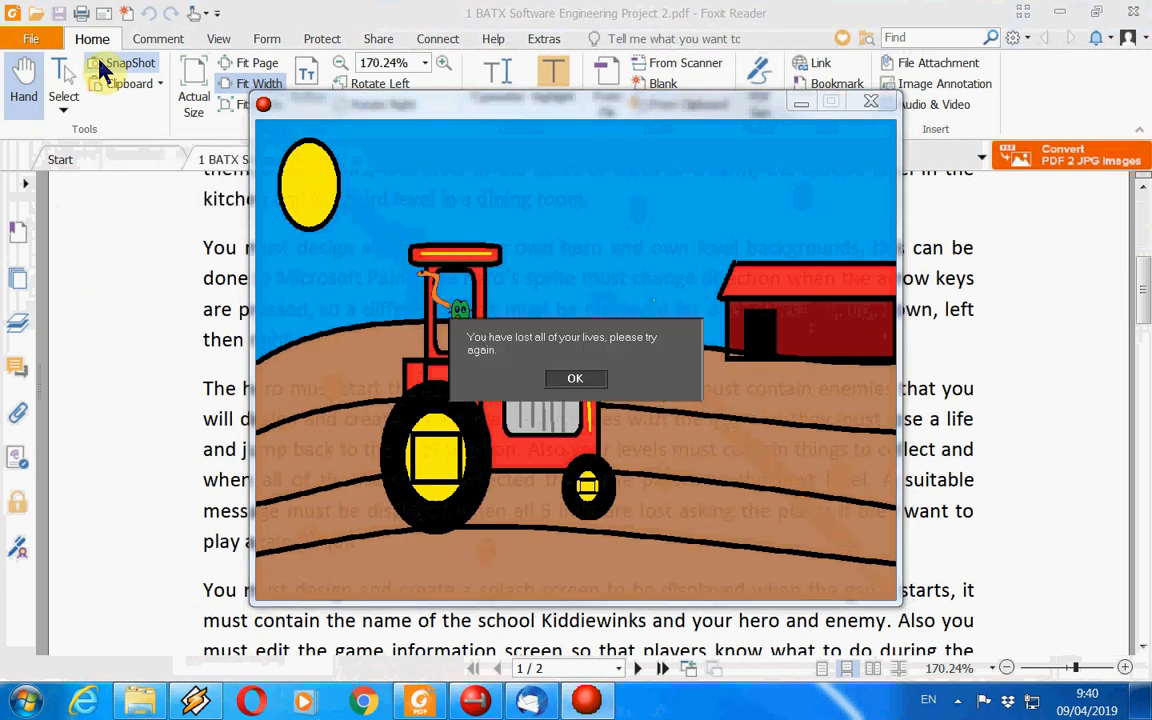
{"action": "key", "text": "Return"}
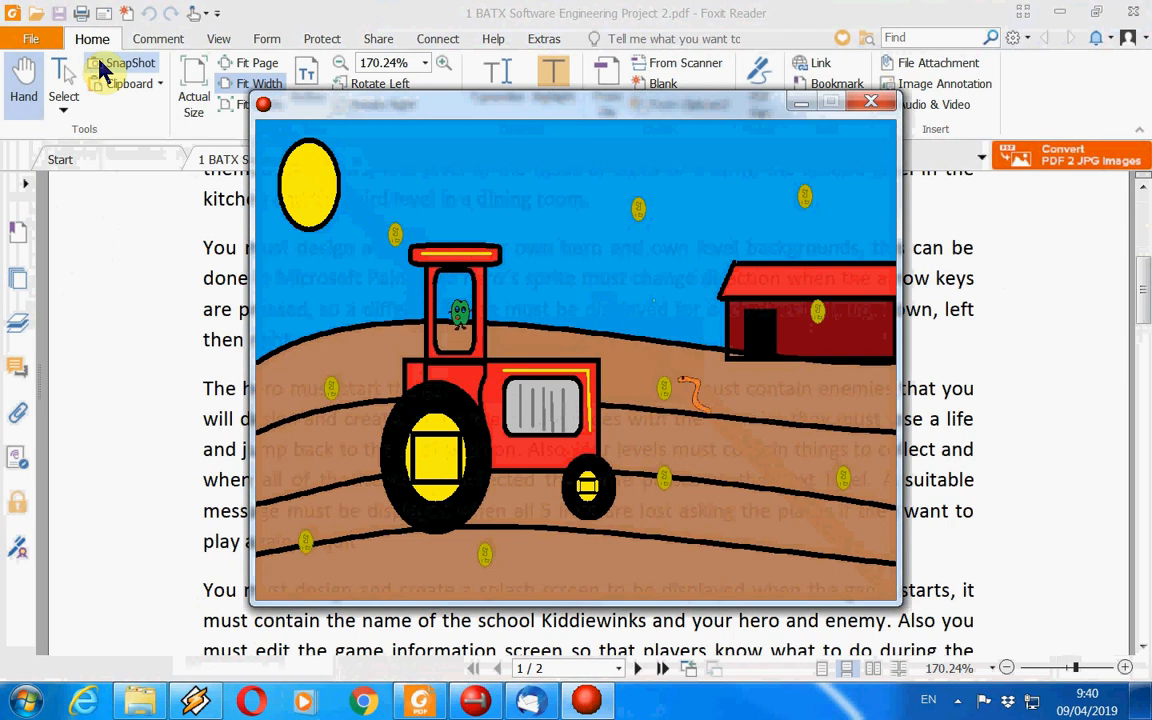
{"action": "key", "text": "Left"}
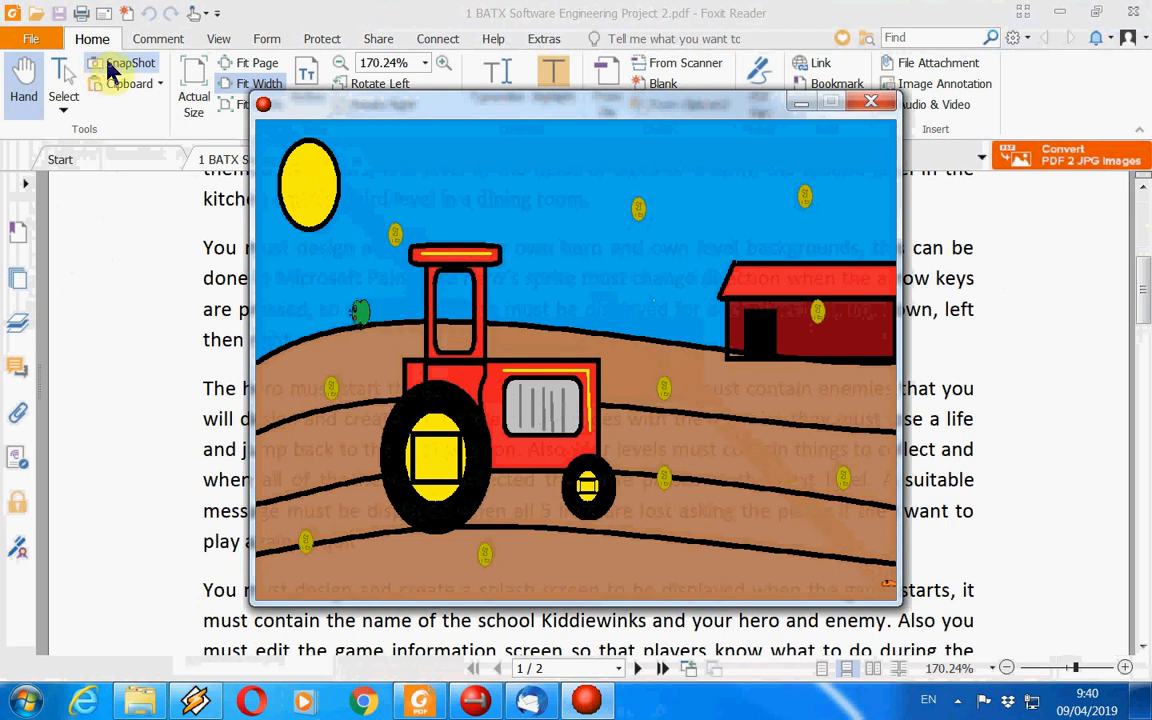
{"action": "key", "text": "Down"}
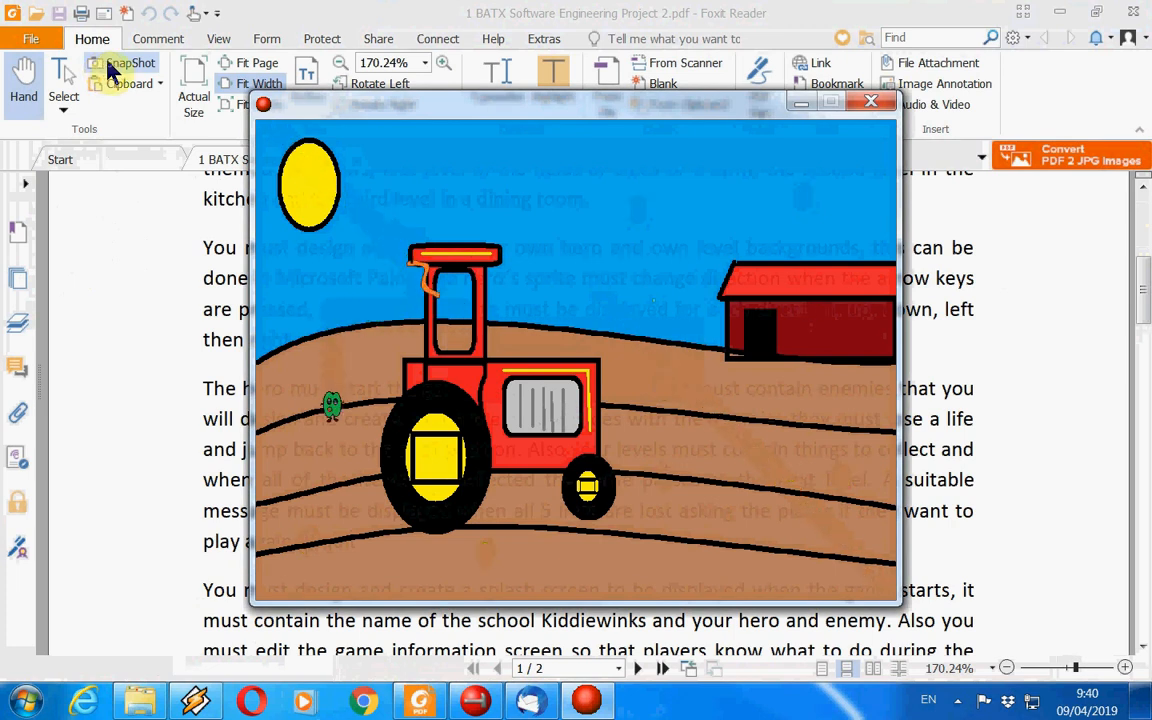
{"action": "left_click", "coordinate": [873, 102]}
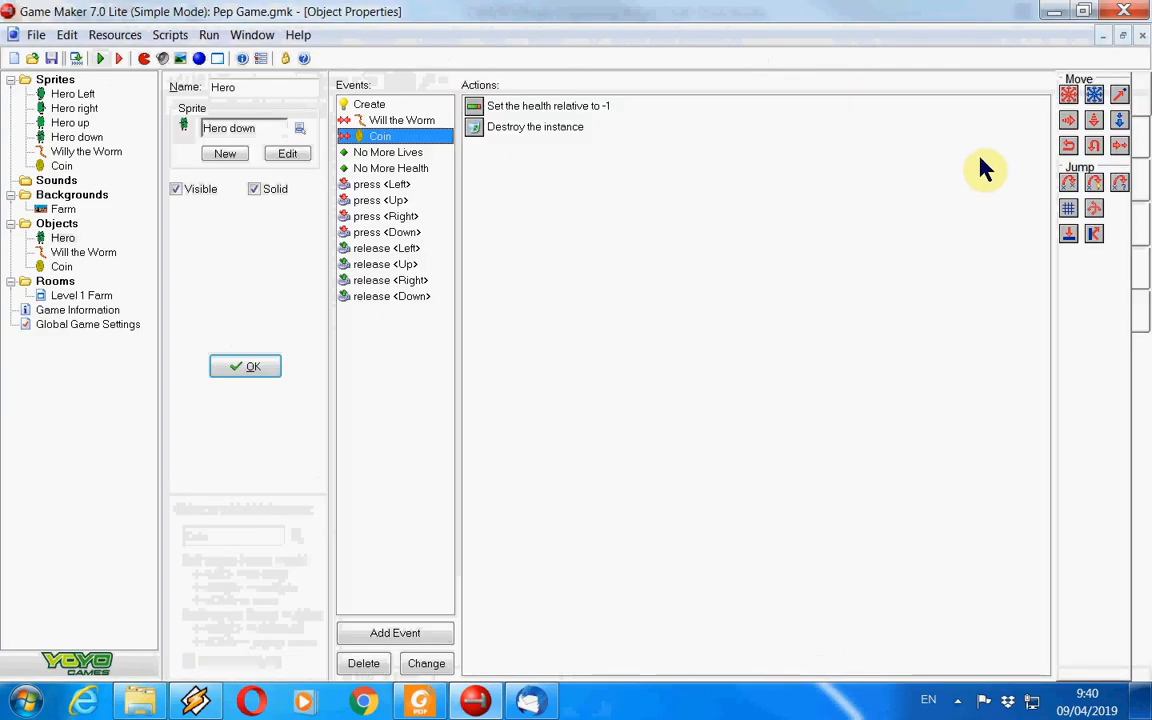
Delete the Destroy Instance action from the Hero's Coin collision event.
{"action": "left_click", "coordinate": [543, 130]}
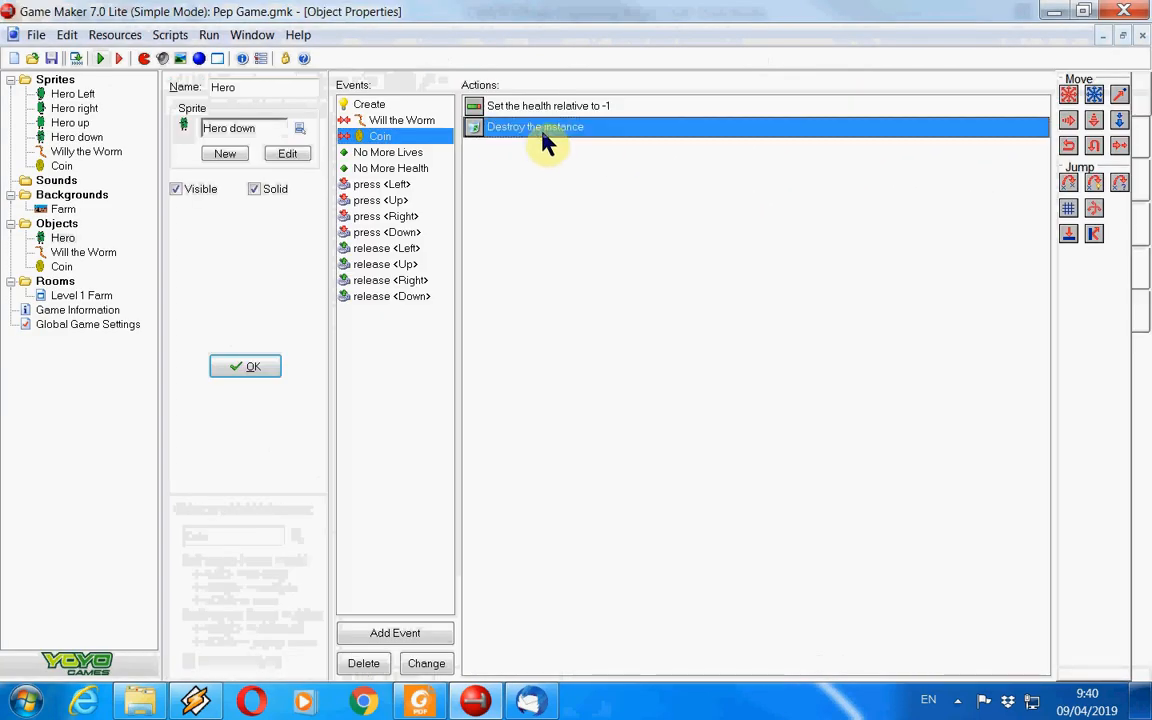
{"action": "right_click", "coordinate": [543, 140]}
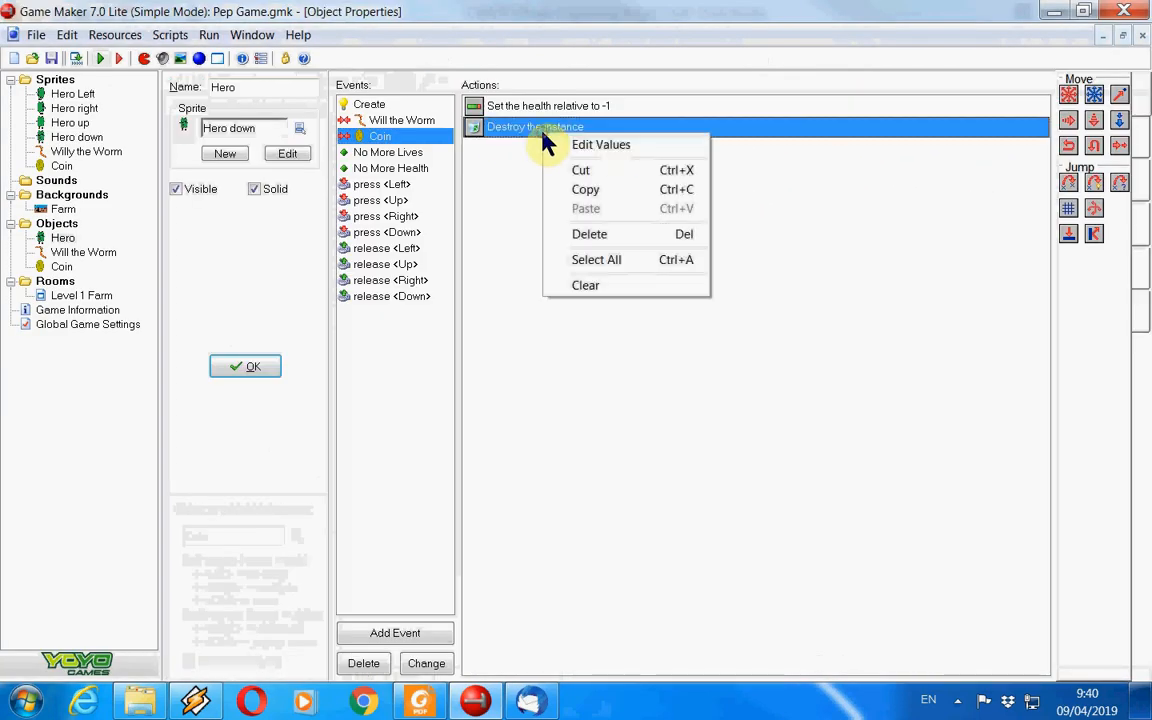
{"action": "left_click", "coordinate": [594, 238]}
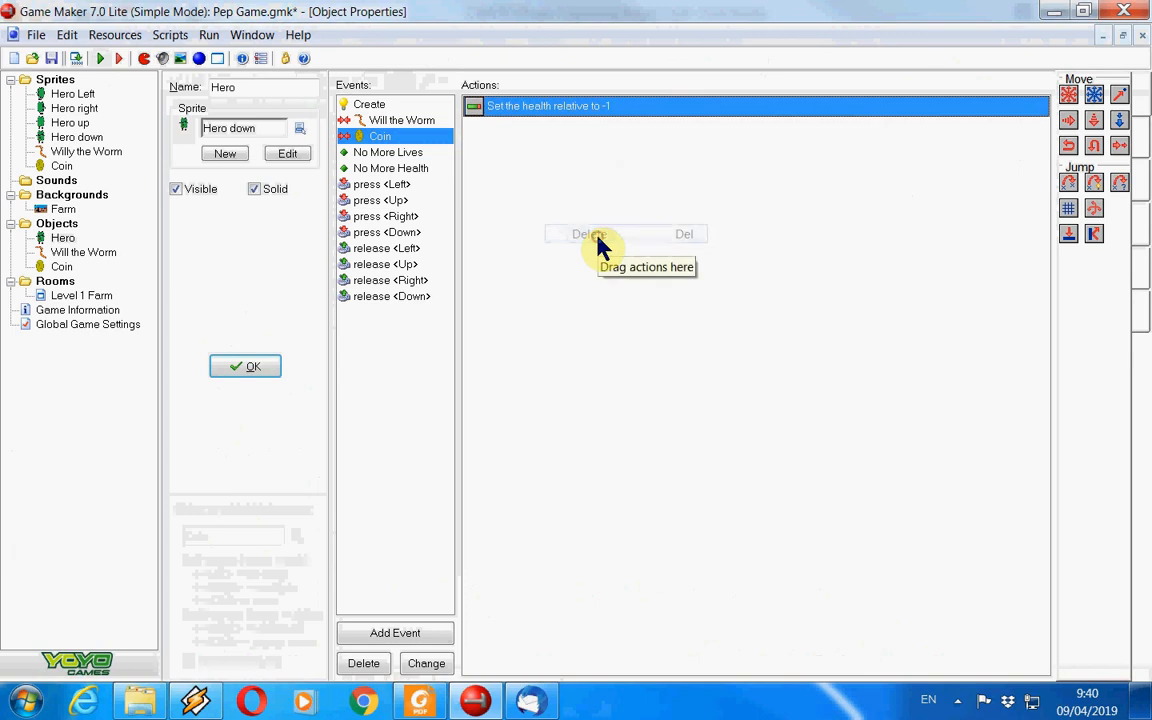
Open the Coin object and add a collision event with the Hero object.
{"action": "double_click", "coordinate": [60, 267]}
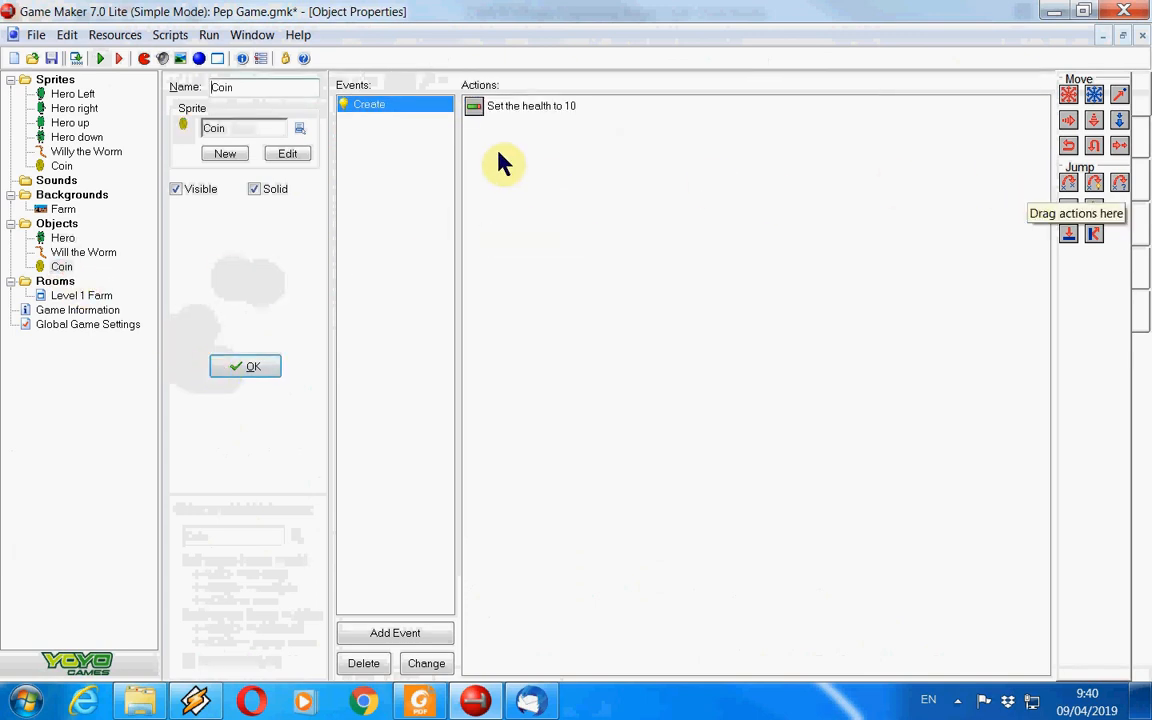
{"action": "left_click", "coordinate": [394, 633]}
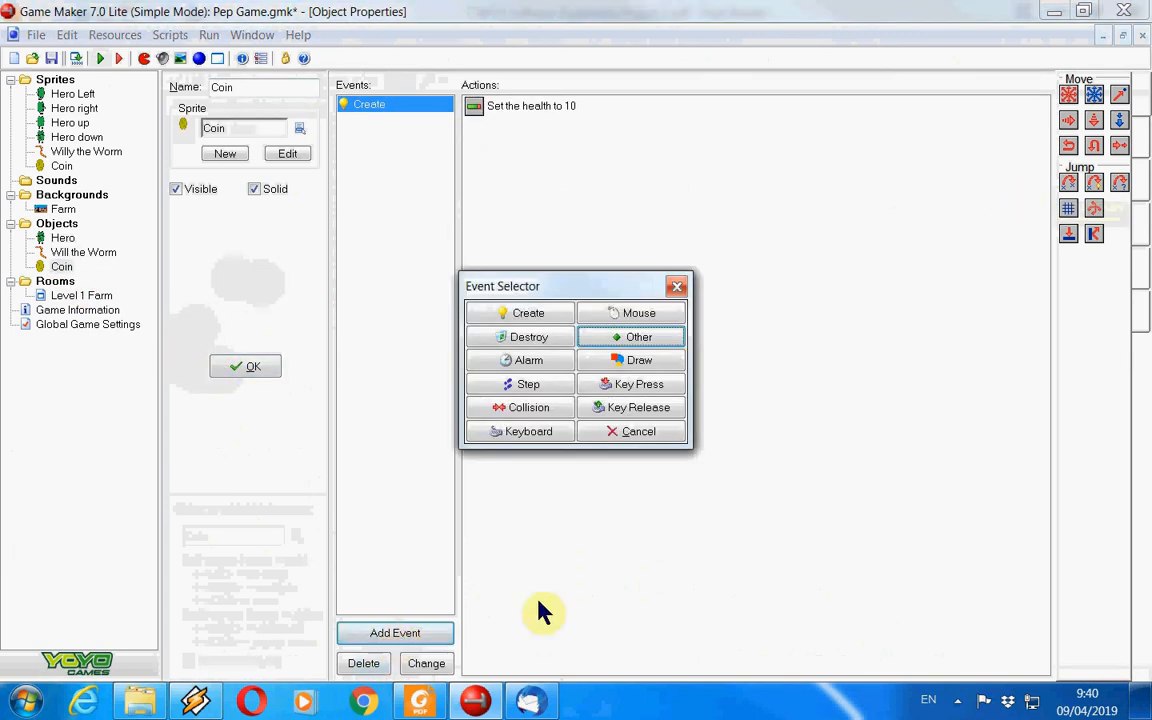
{"action": "left_click", "coordinate": [550, 409]}
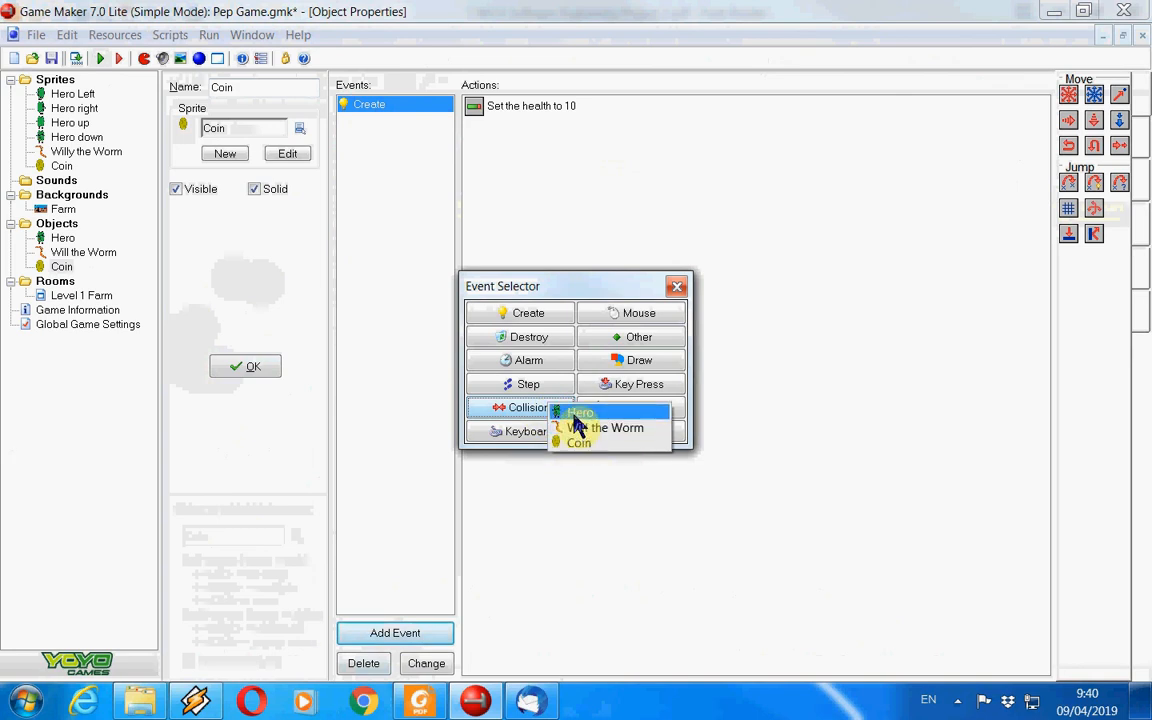
{"action": "left_click", "coordinate": [576, 413]}
Give the Coin's Hero collision event a Destroy Instance action applied to Self, and accept the Coin and Hero objects.
{"action": "left_click", "coordinate": [1140, 136]}
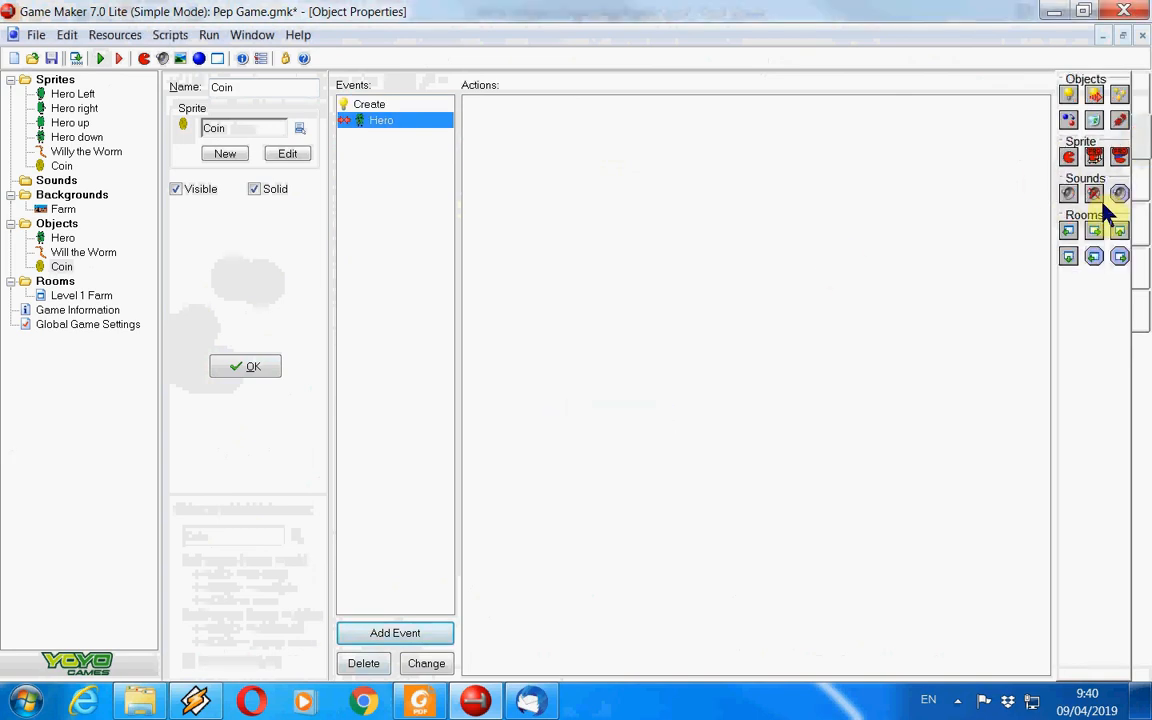
{"action": "left_click_drag", "start_coordinate": [1093, 121], "coordinate": [733, 247]}
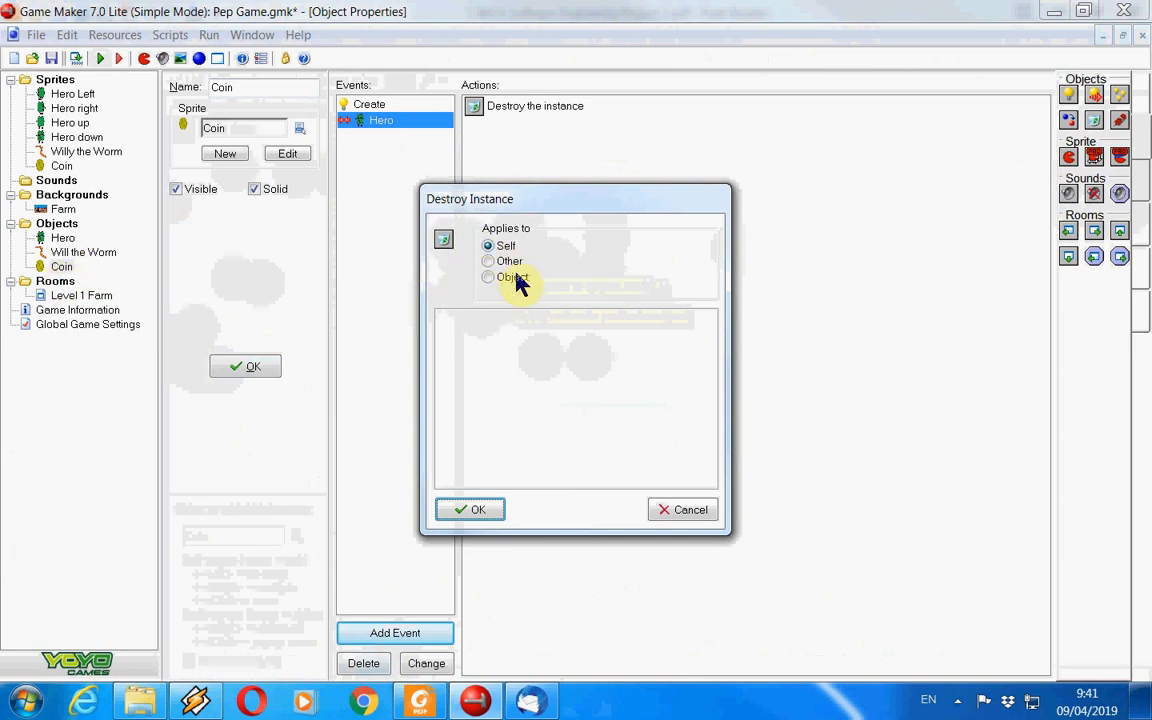
{"action": "left_click", "coordinate": [477, 509]}
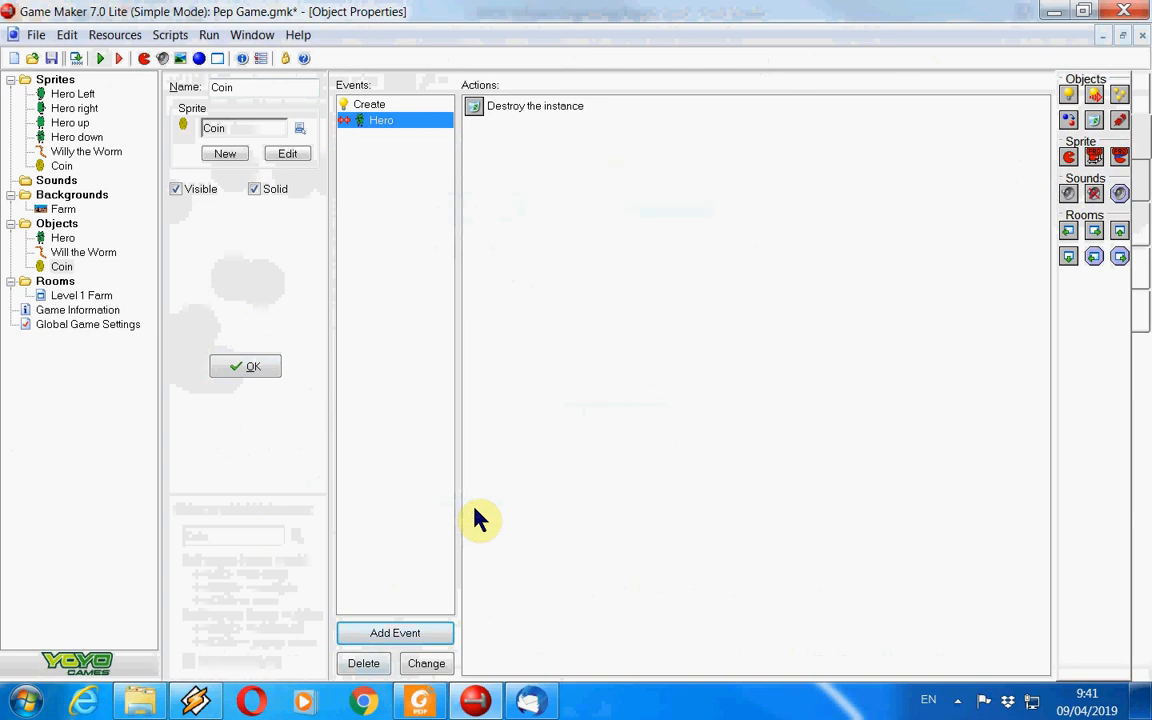
{"action": "left_click", "coordinate": [249, 370]}
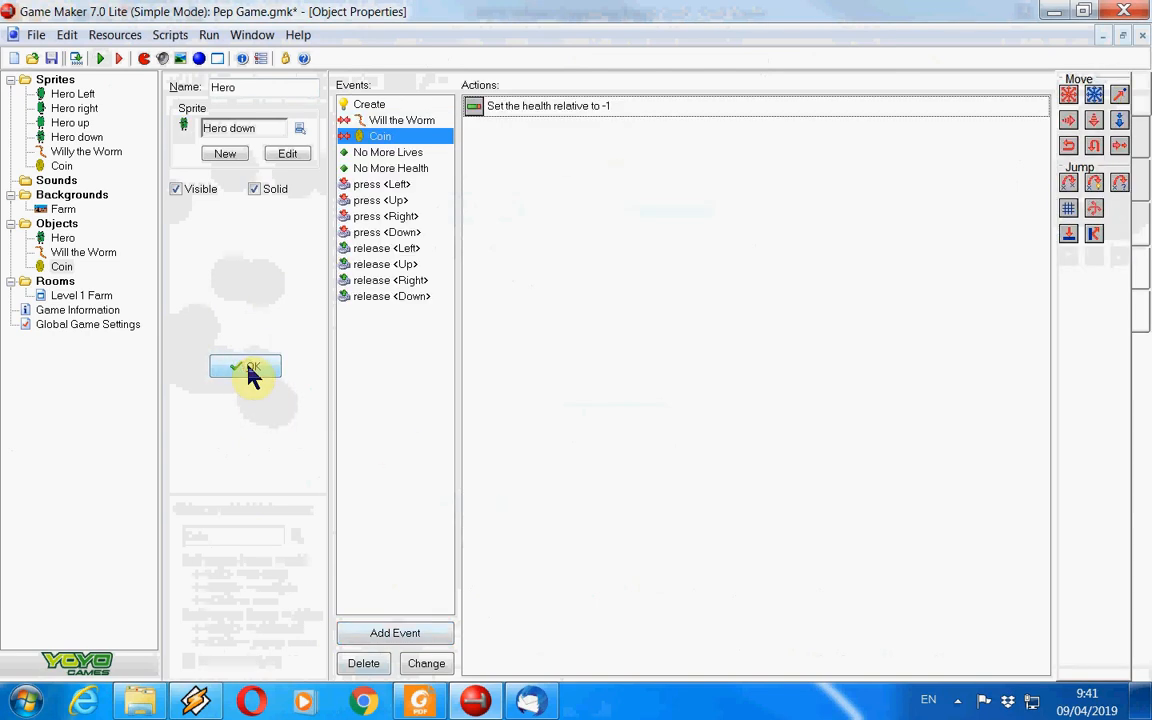
{"action": "left_click", "coordinate": [249, 370]}
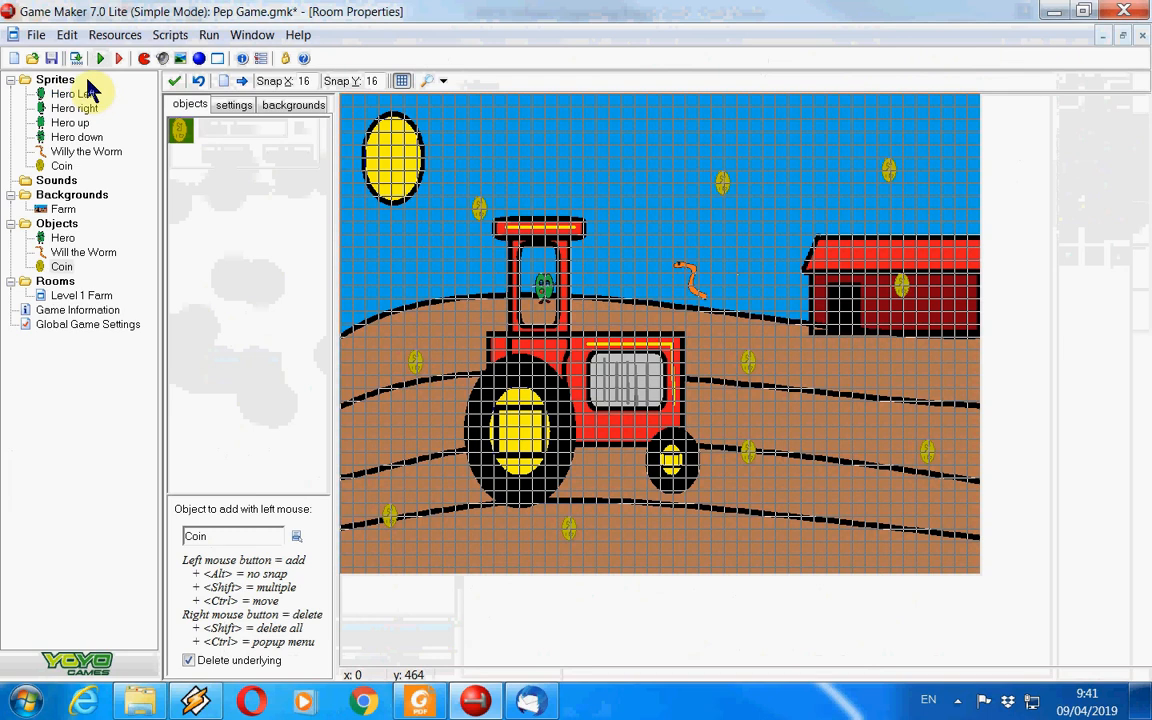
Save and run the game, steer the hero around the farm to collect all the coins, and close the resulting error window.
{"action": "left_click", "coordinate": [52, 59]}
{"action": "left_click", "coordinate": [103, 59]}
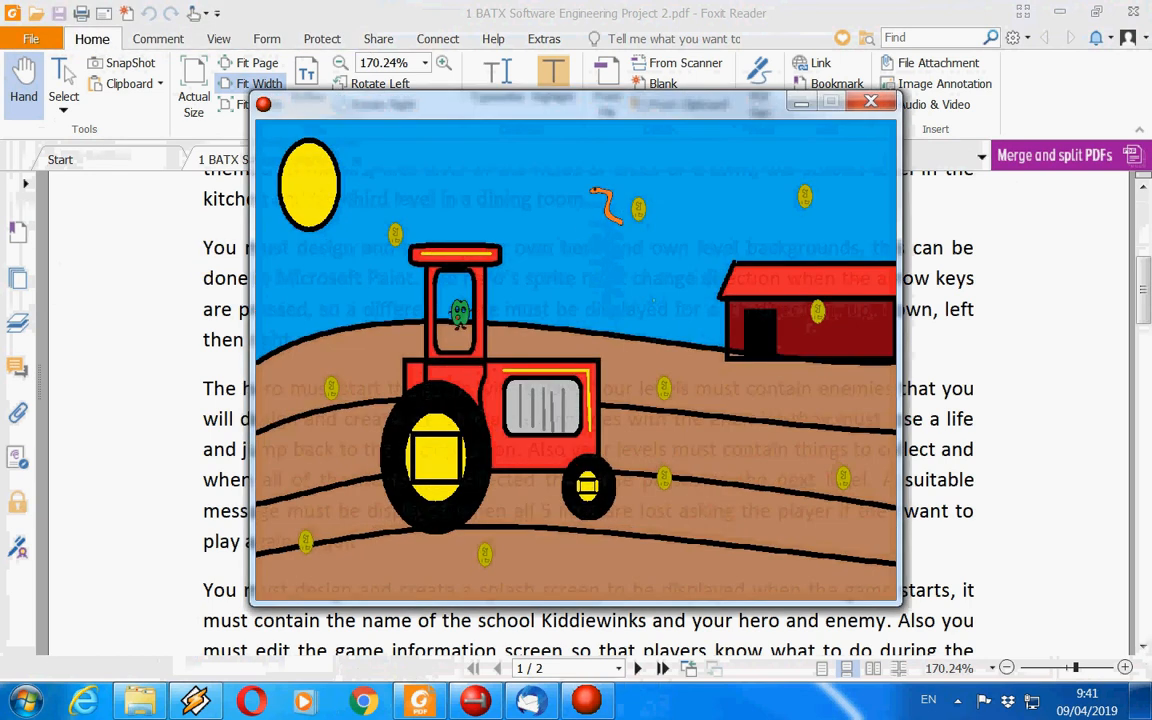
{"action": "key", "text": "Left"}
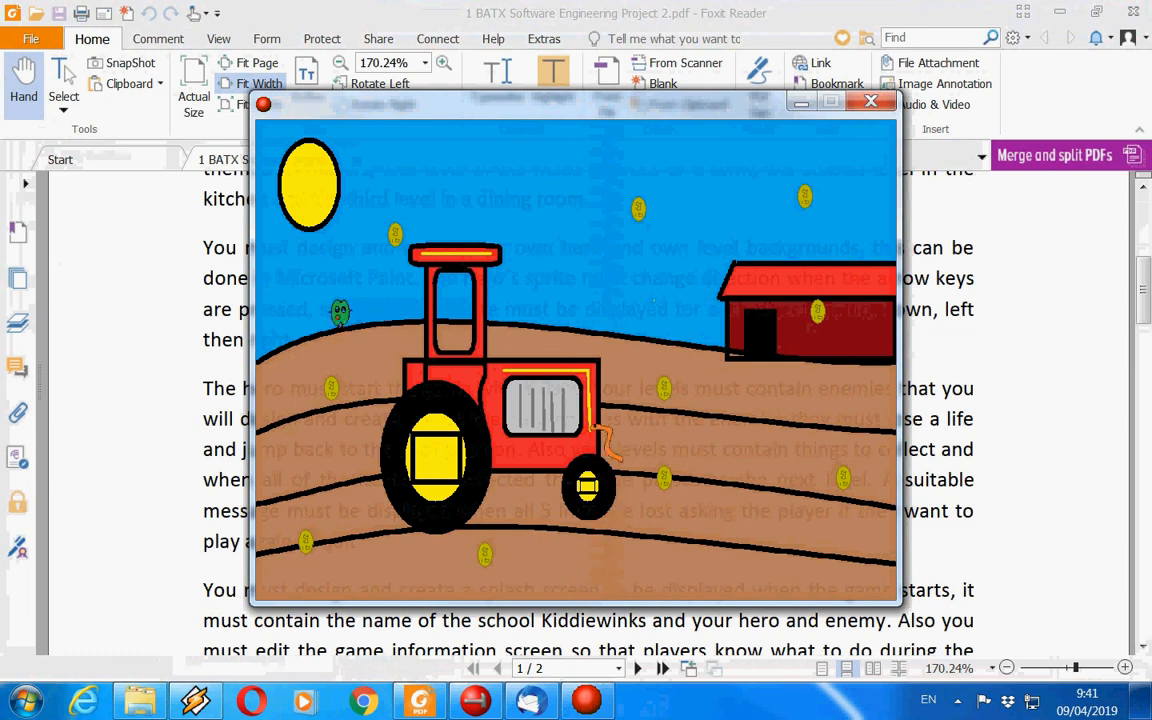
{"action": "key", "text": "Down"}
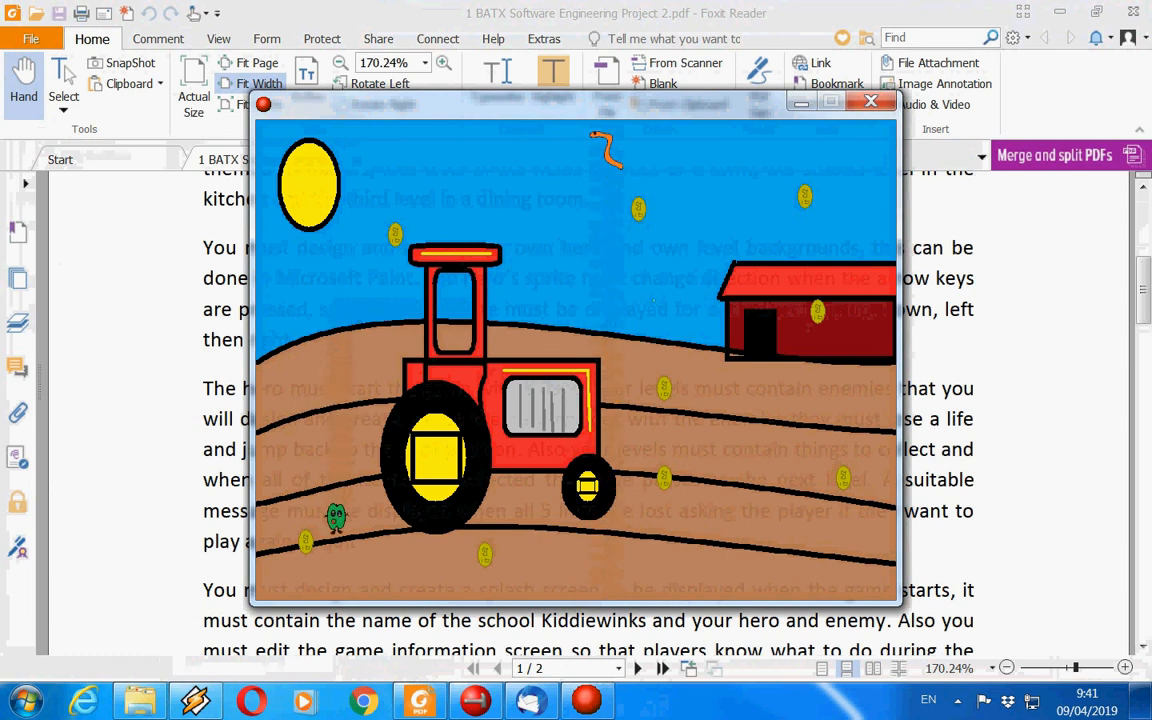
{"action": "key", "text": "Left"}
{"action": "key", "text": "Down"}
{"action": "key", "text": "Right"}
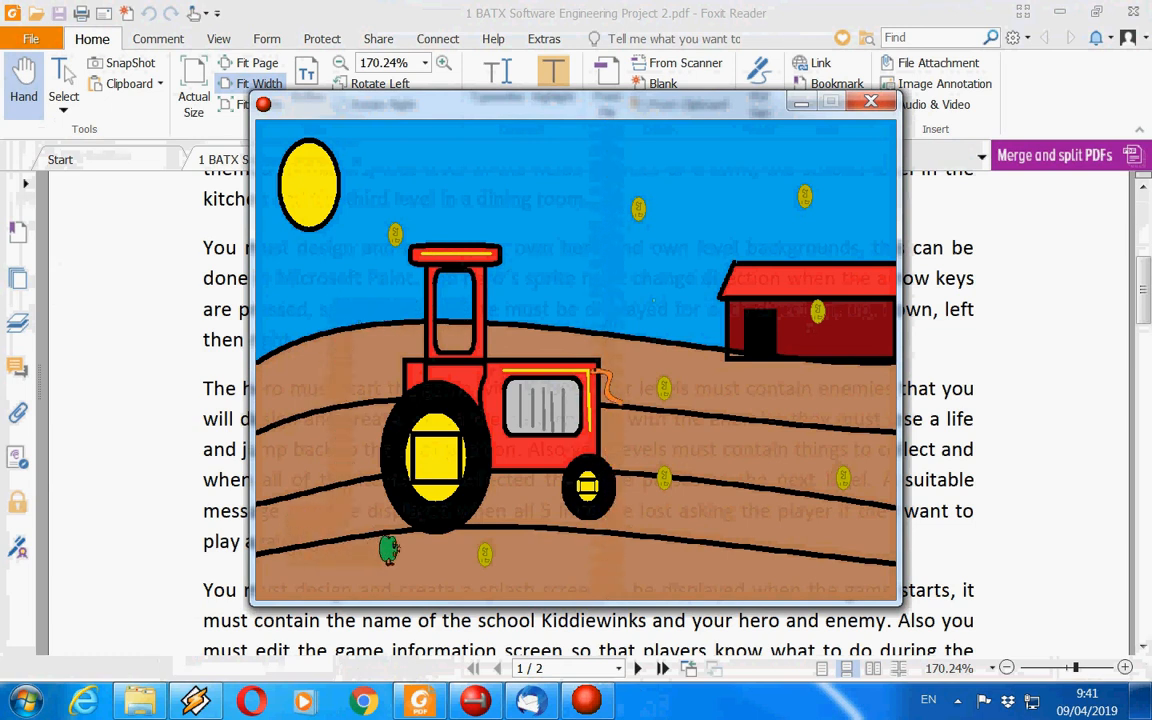
{"action": "key", "text": "Right"}
{"action": "key", "text": "Left"}
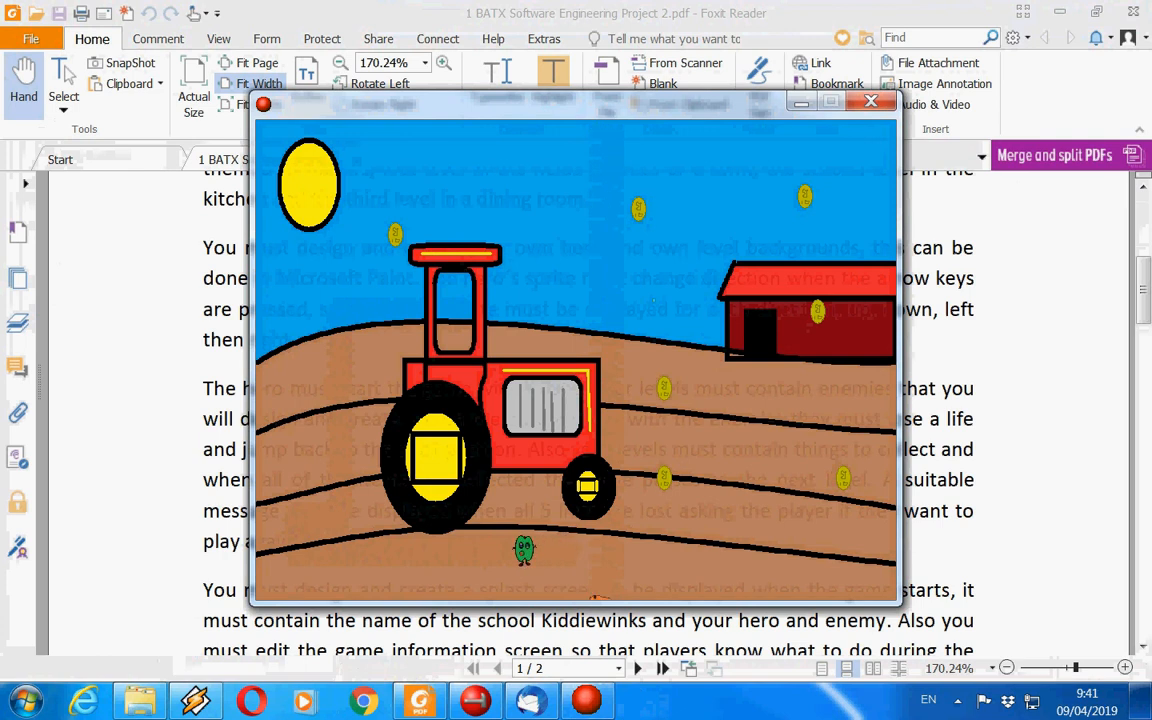
{"action": "key", "text": "Right"}
{"action": "key", "text": "Right"}
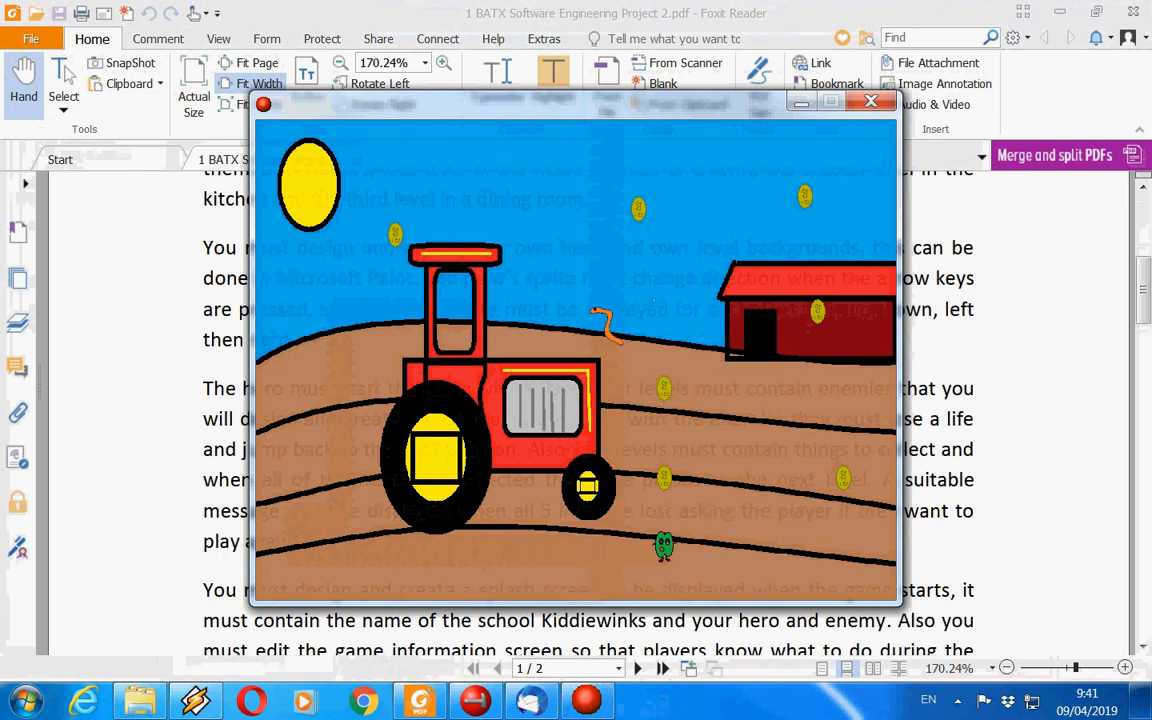
{"action": "key", "text": "Up"}
{"action": "key", "text": "Up"}
{"action": "key", "text": "Right"}
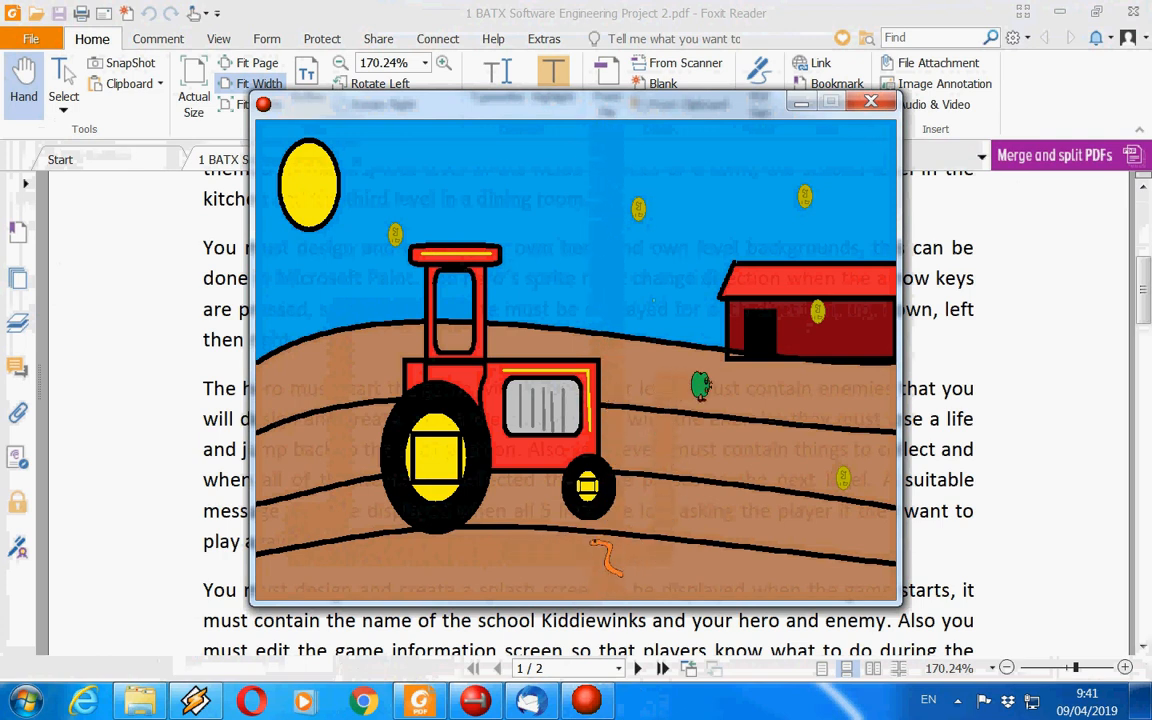
{"action": "key", "text": "Right"}
{"action": "key", "text": "Down"}
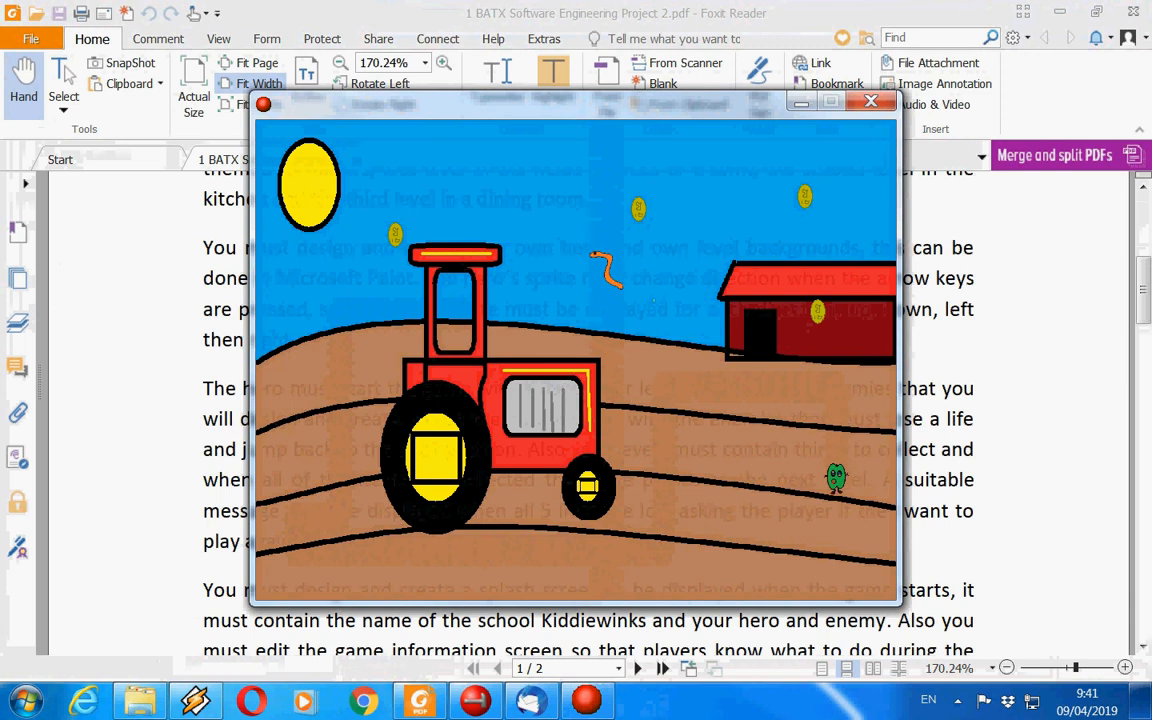
{"action": "key", "text": "Up"}
{"action": "key", "text": "Up"}
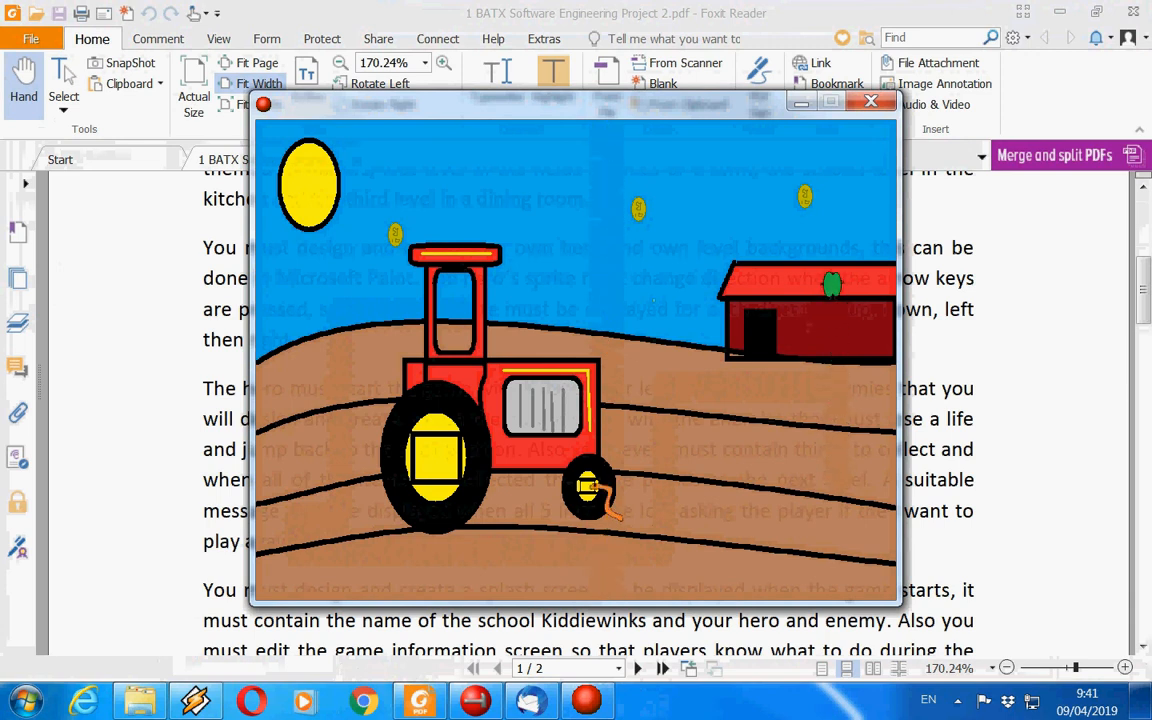
{"action": "key", "text": "Up"}
{"action": "key", "text": "Left"}
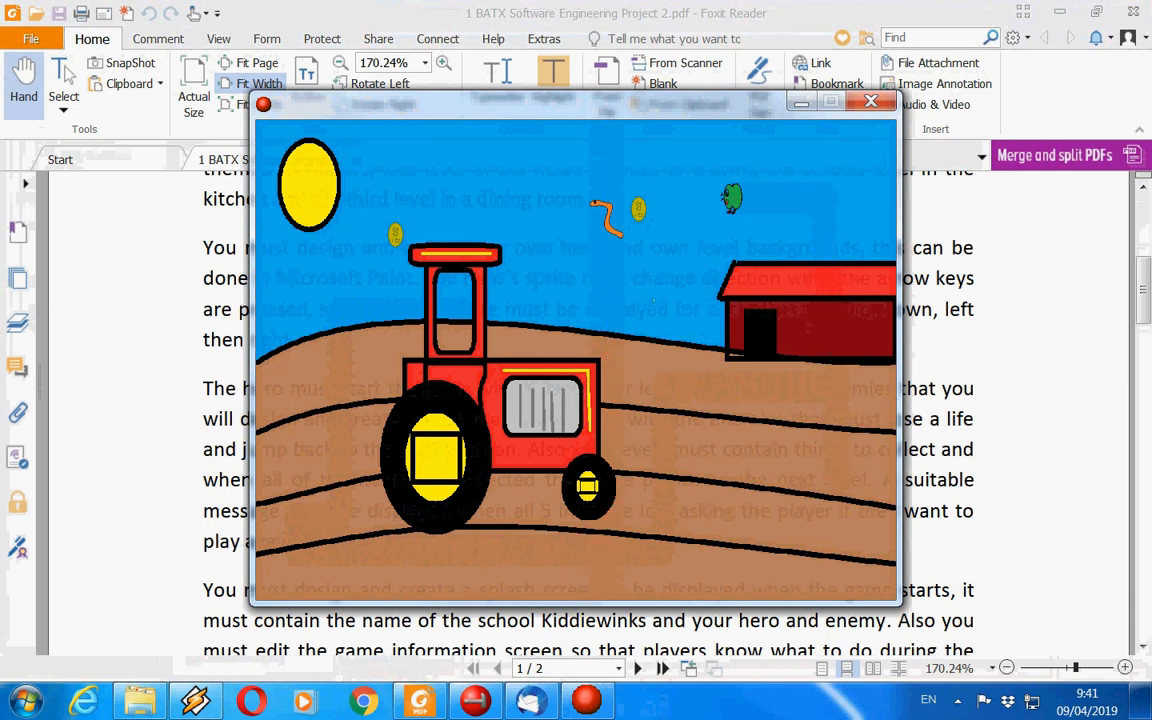
{"action": "key", "text": "Left"}
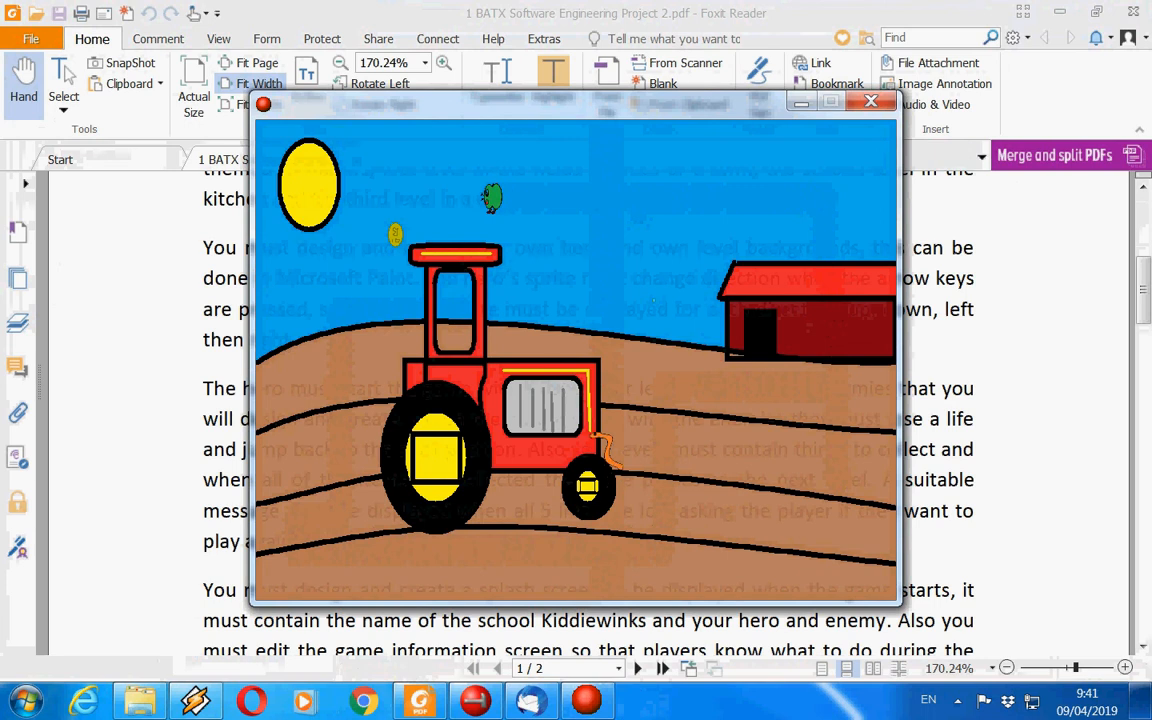
{"action": "key", "text": "Left"}
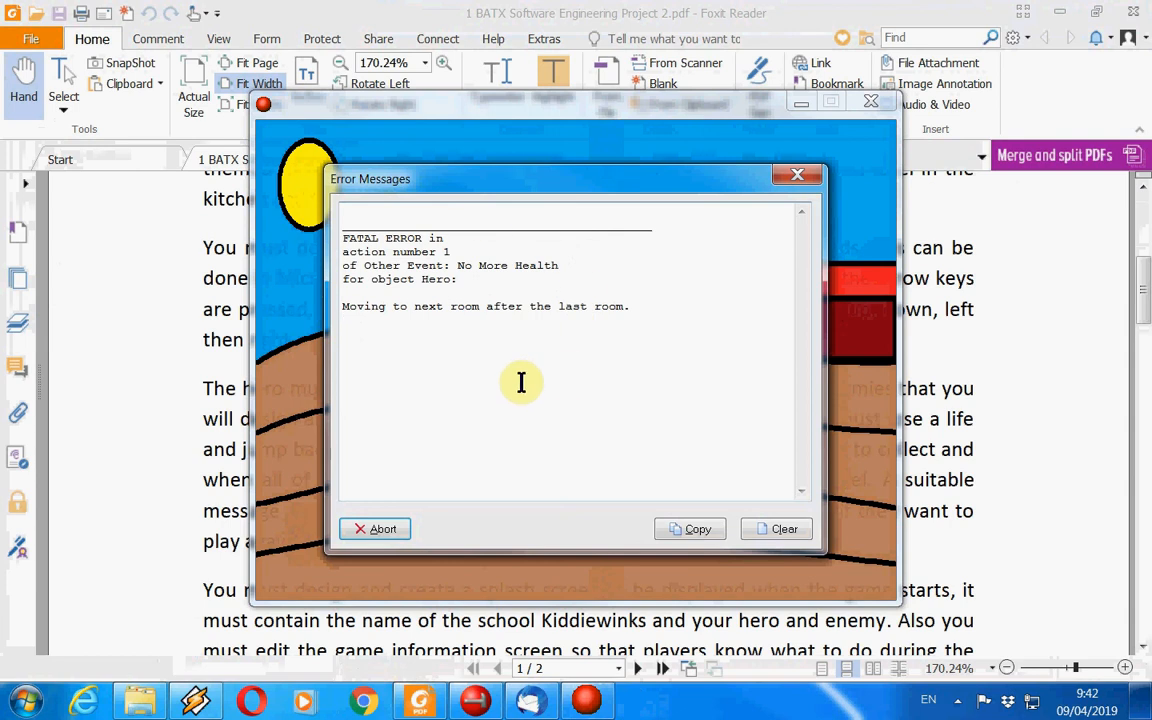
{"action": "left_click", "coordinate": [806, 184]}
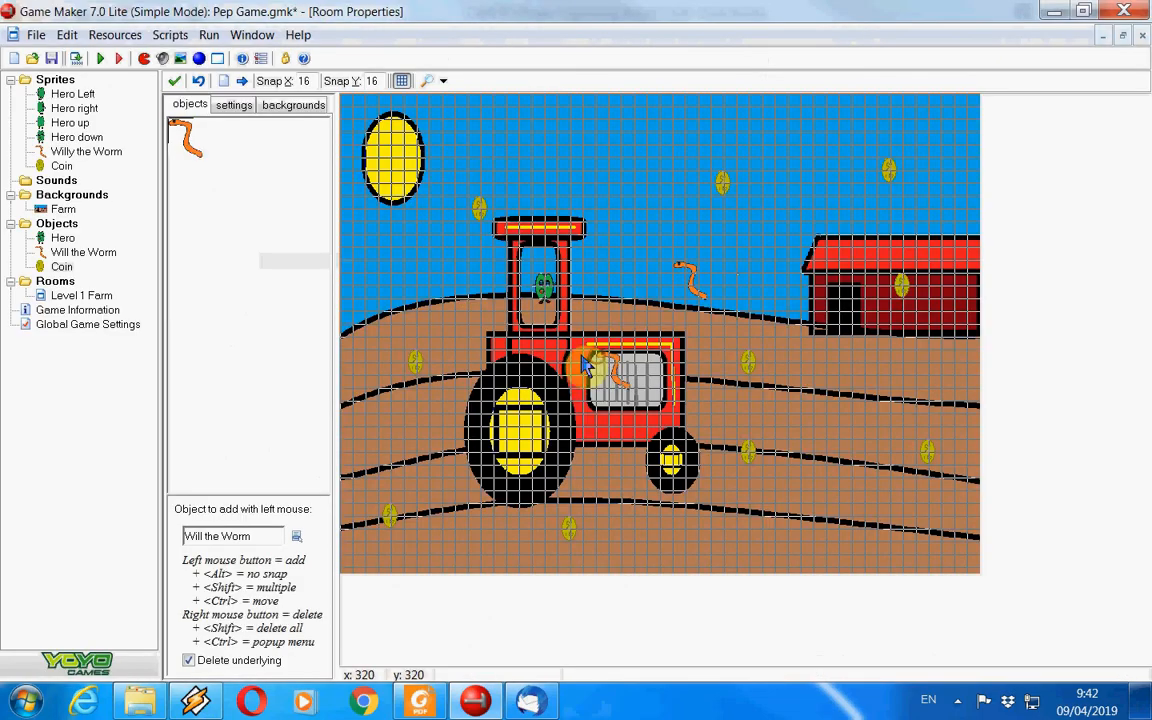
Add seven more Will the Worm instances spread across the sky and fields of the Level 1 Farm room, and save the game.
{"action": "left_click", "coordinate": [415, 278]}
{"action": "left_click", "coordinate": [612, 140]}
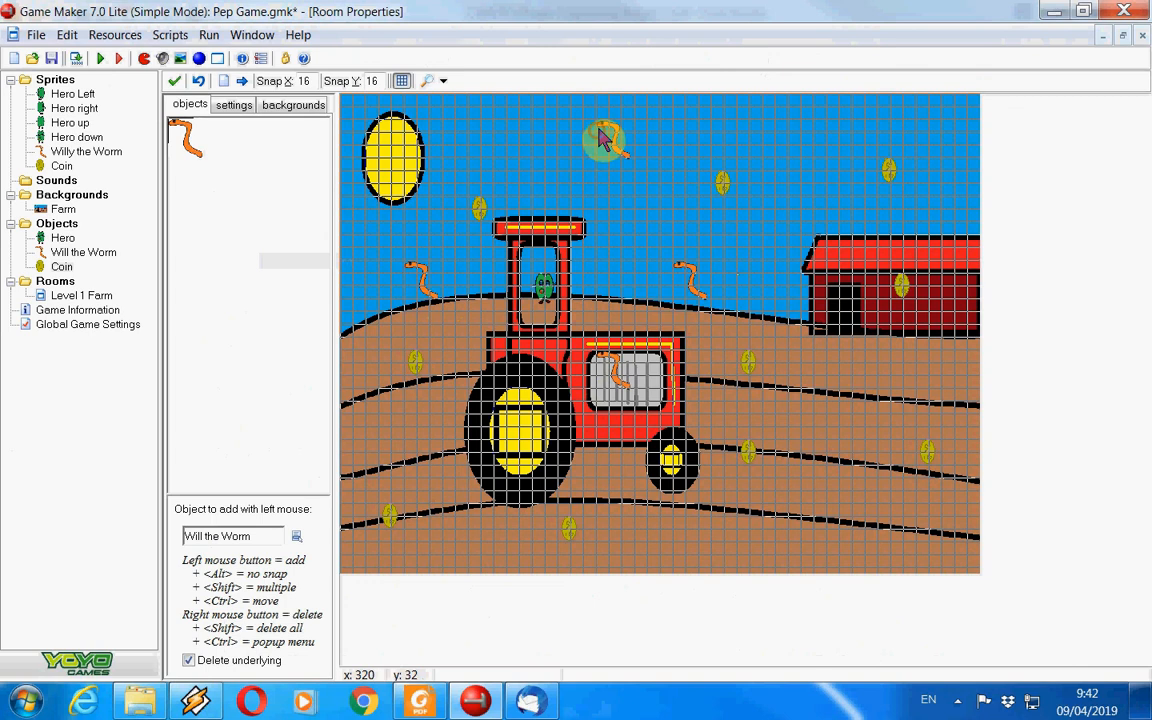
{"action": "left_click", "coordinate": [892, 140]}
{"action": "left_click", "coordinate": [878, 424]}
{"action": "left_click", "coordinate": [818, 532]}
{"action": "left_click", "coordinate": [496, 532]}
{"action": "left_click", "coordinate": [391, 432]}
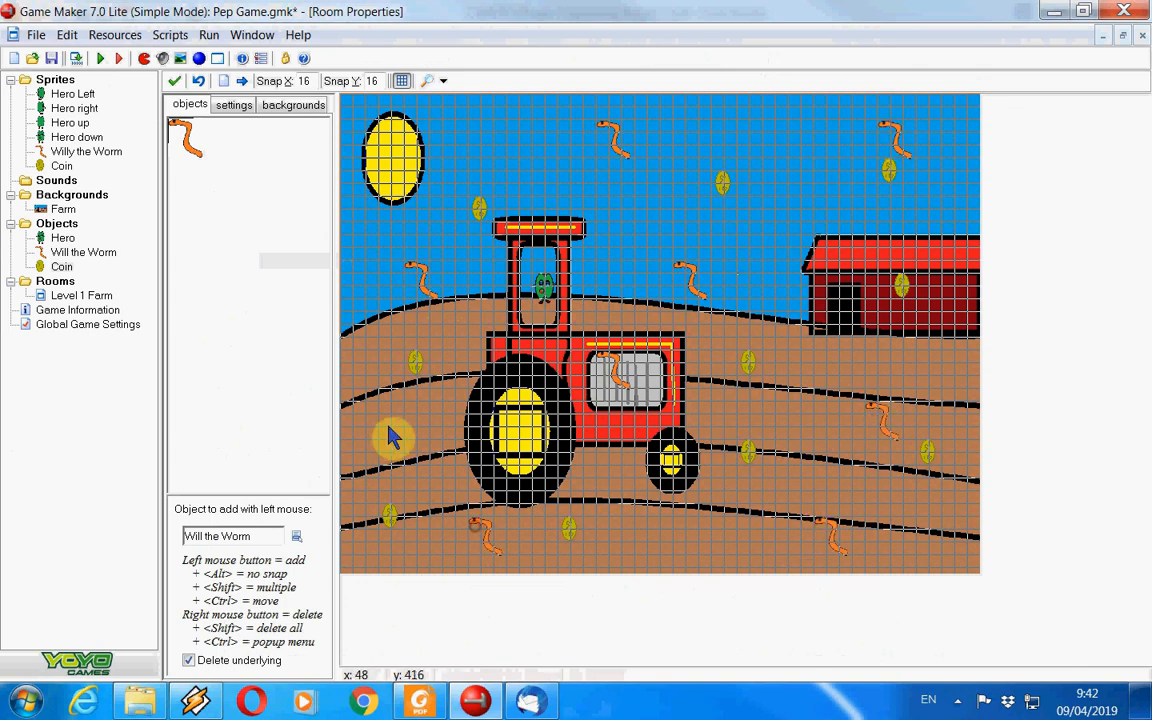
{"action": "left_click", "coordinate": [51, 58]}
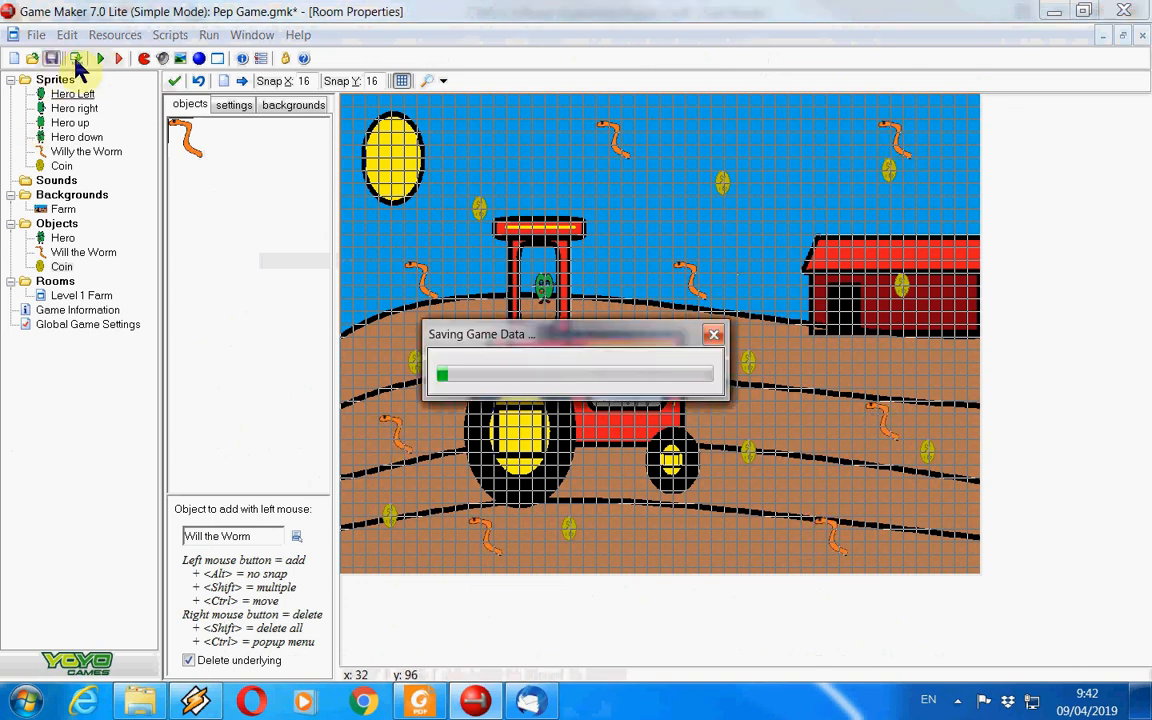
{"action": "left_click", "coordinate": [958, 702]}
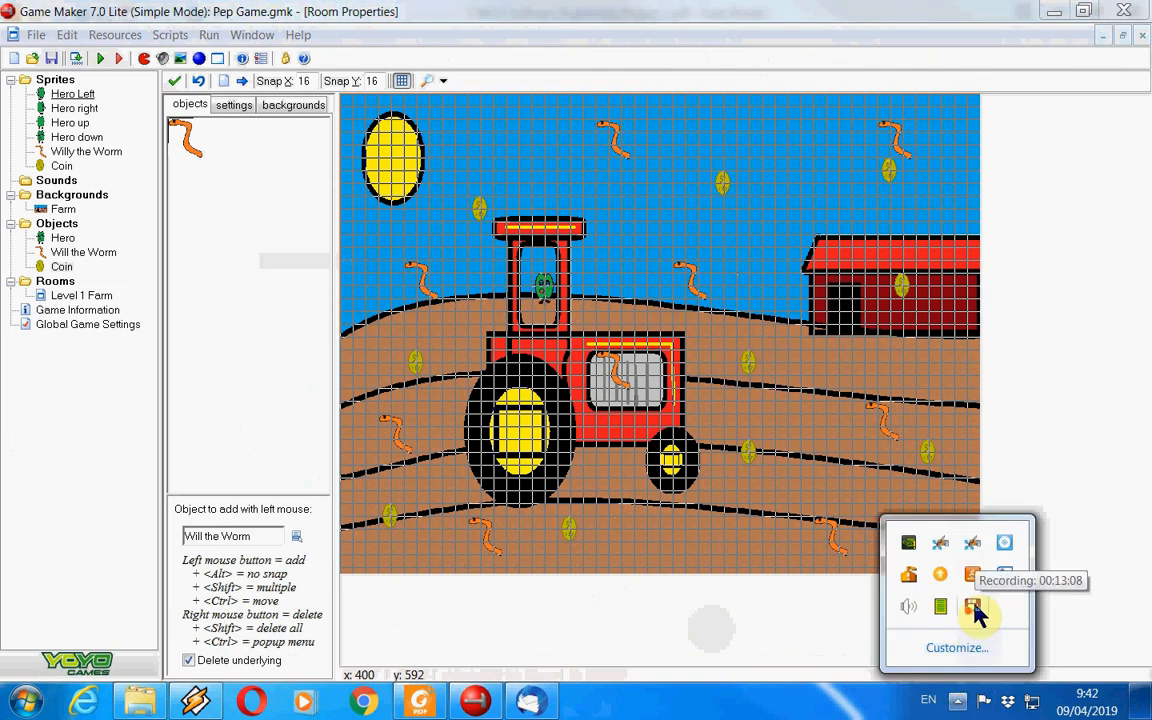